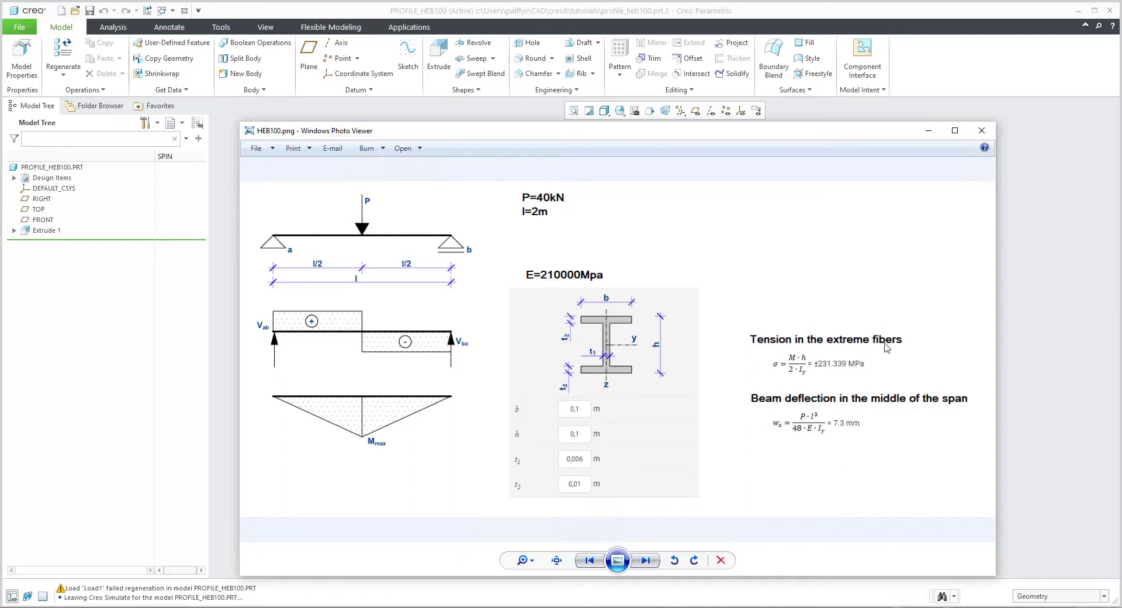
- Examine the extruded beam's length dimension and compare the profile with the HEB100.png reference calculation
click(929, 130)
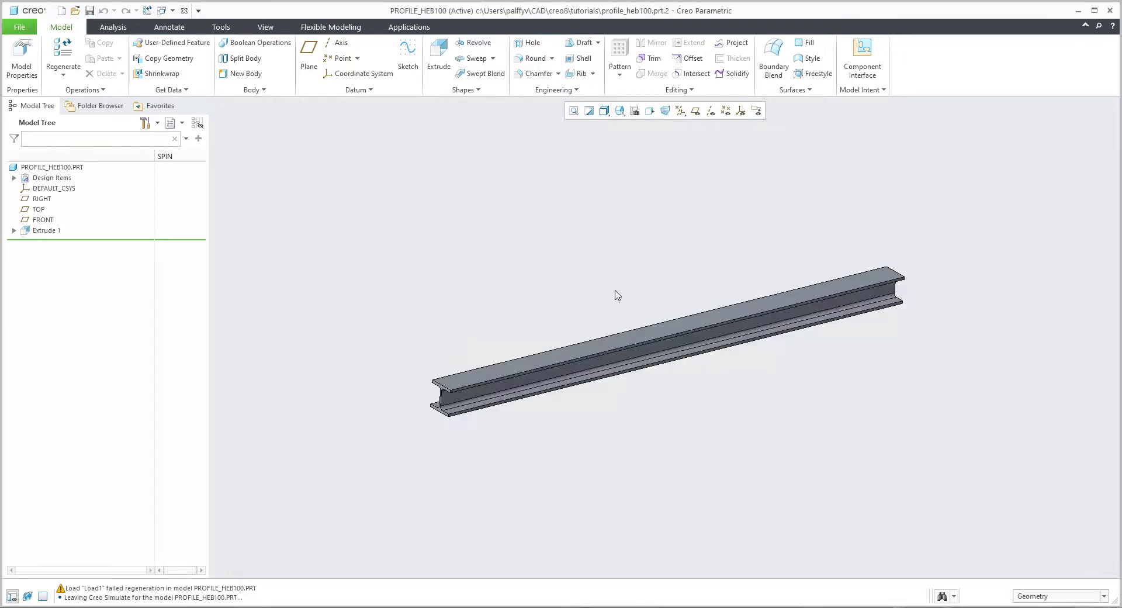
middle_drag(518, 327, 474, 395)
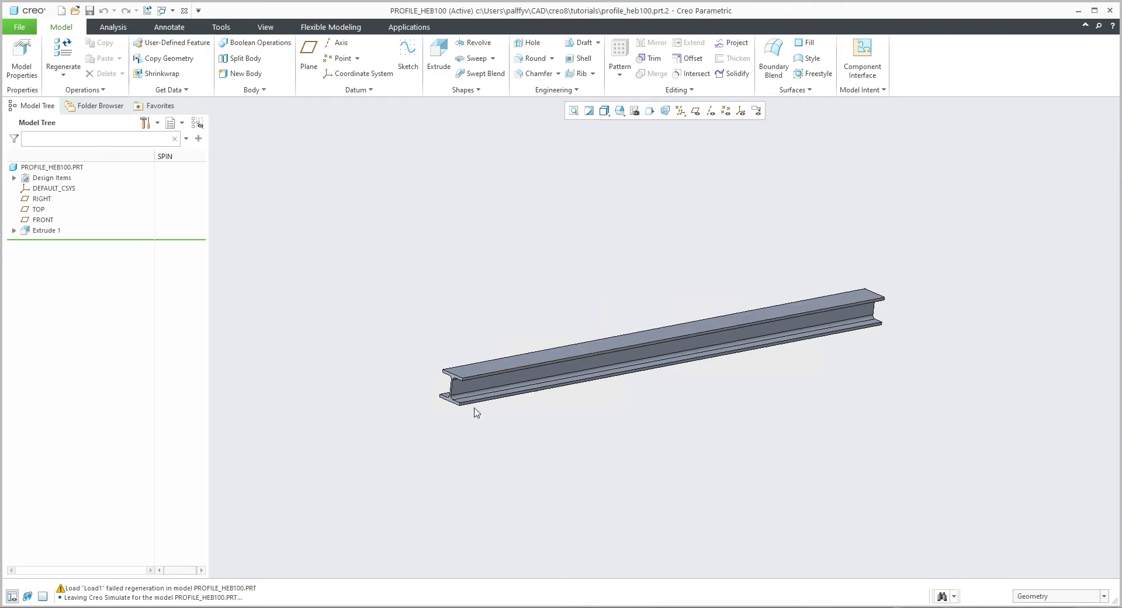
double_click(511, 374)
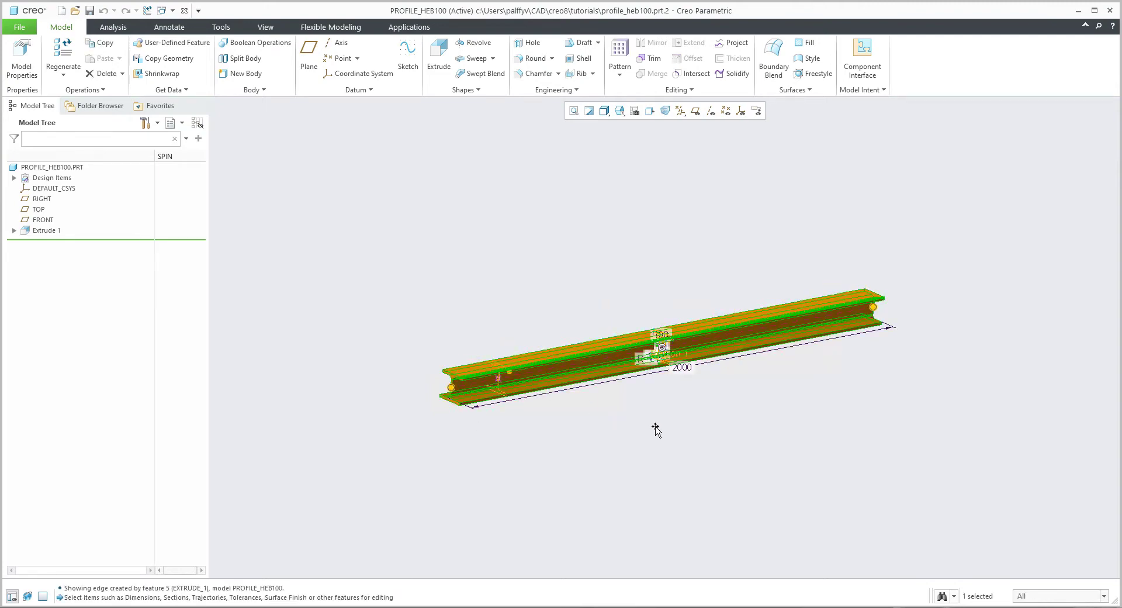
scroll(678, 383, down, 2)
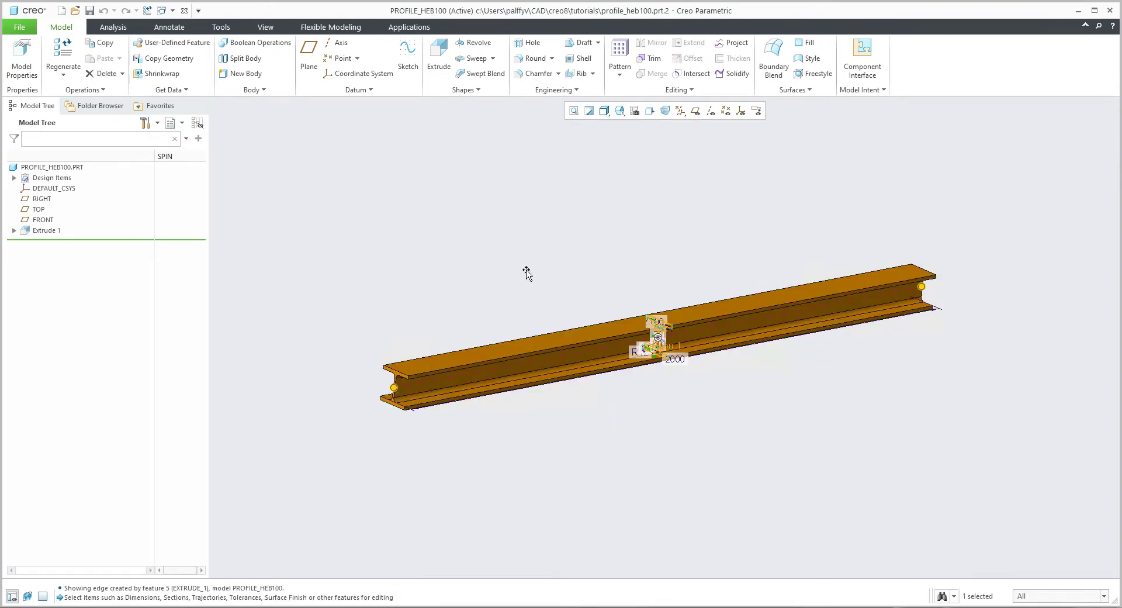
click(471, 266)
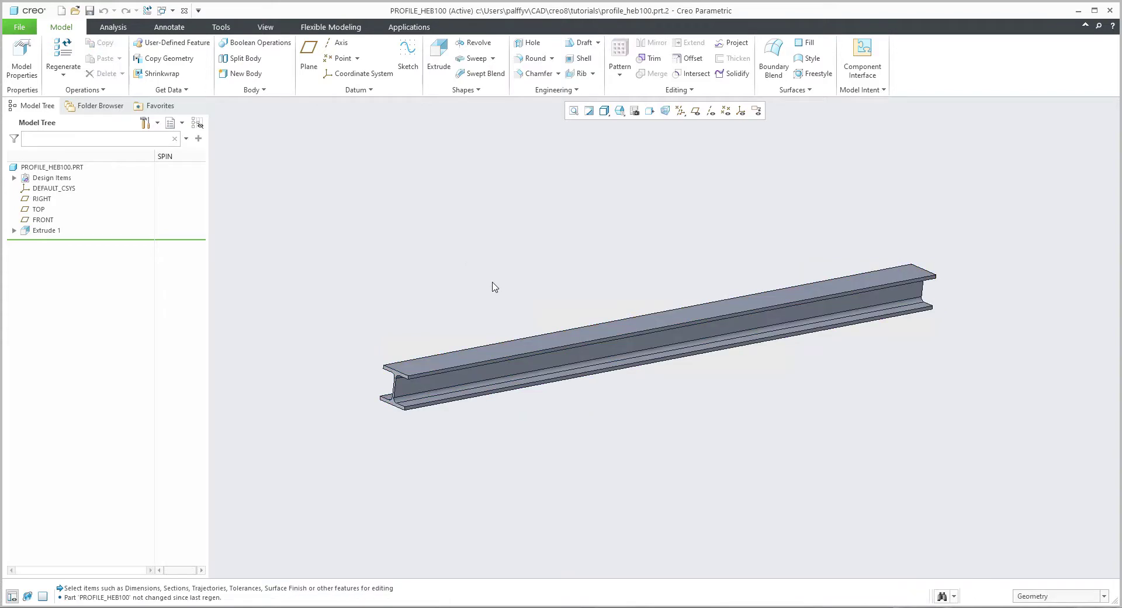
scroll(370, 381, down, 2)
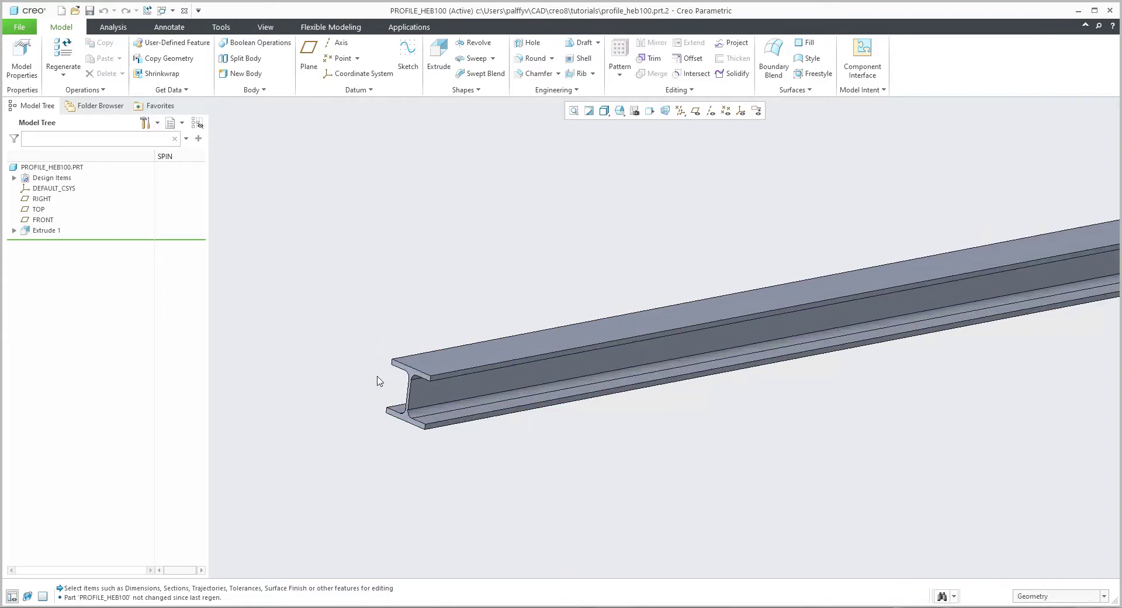
click(227, 607)
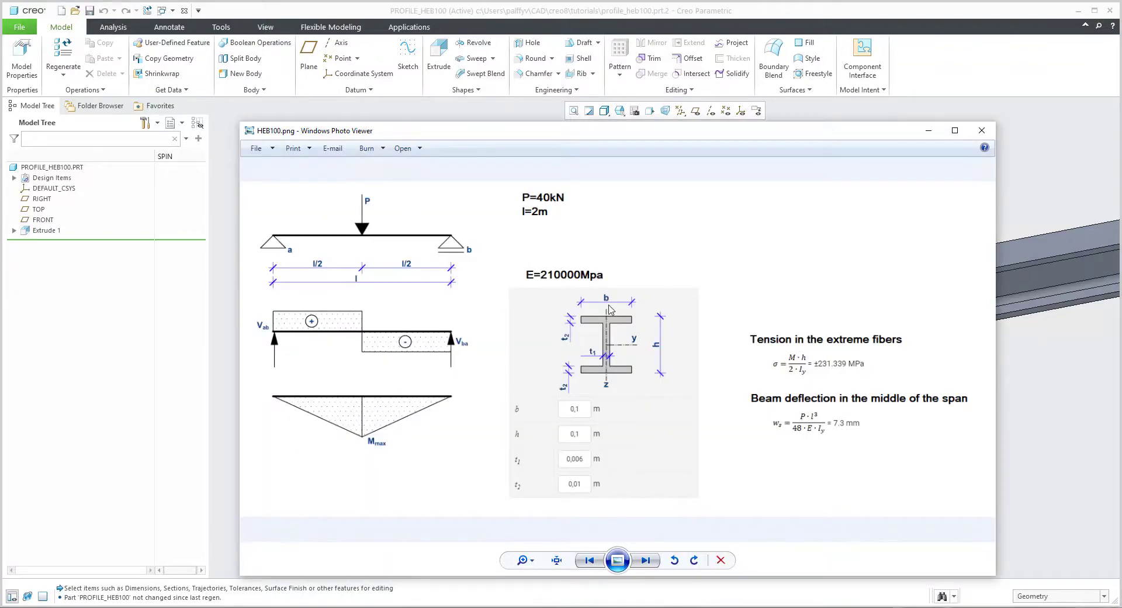
click(929, 130)
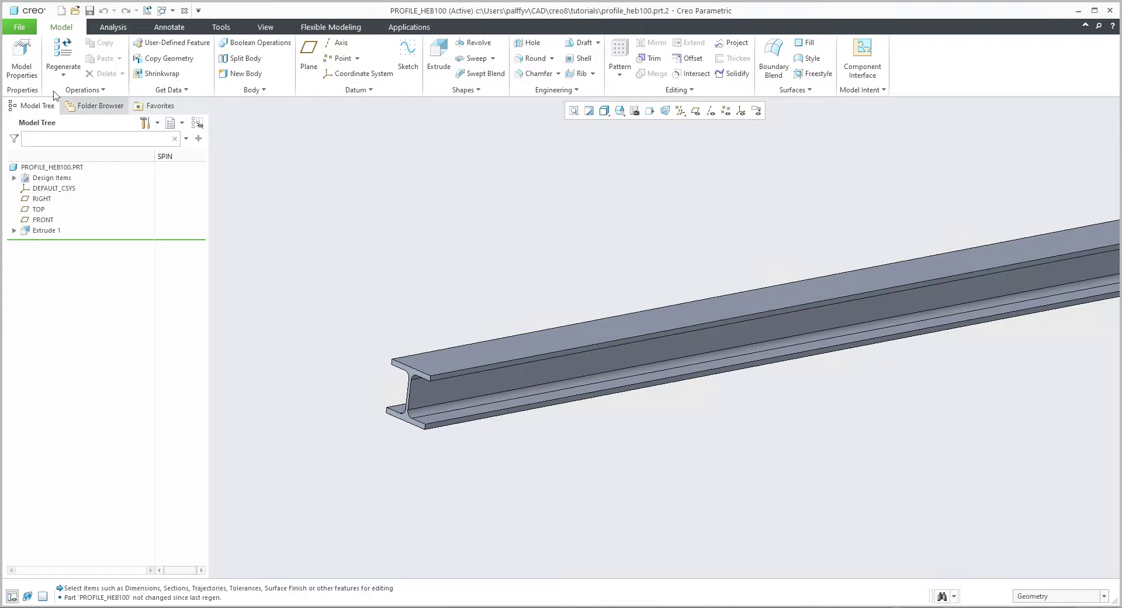
- Check the part's material and system of units in the model properties
click(21, 62)
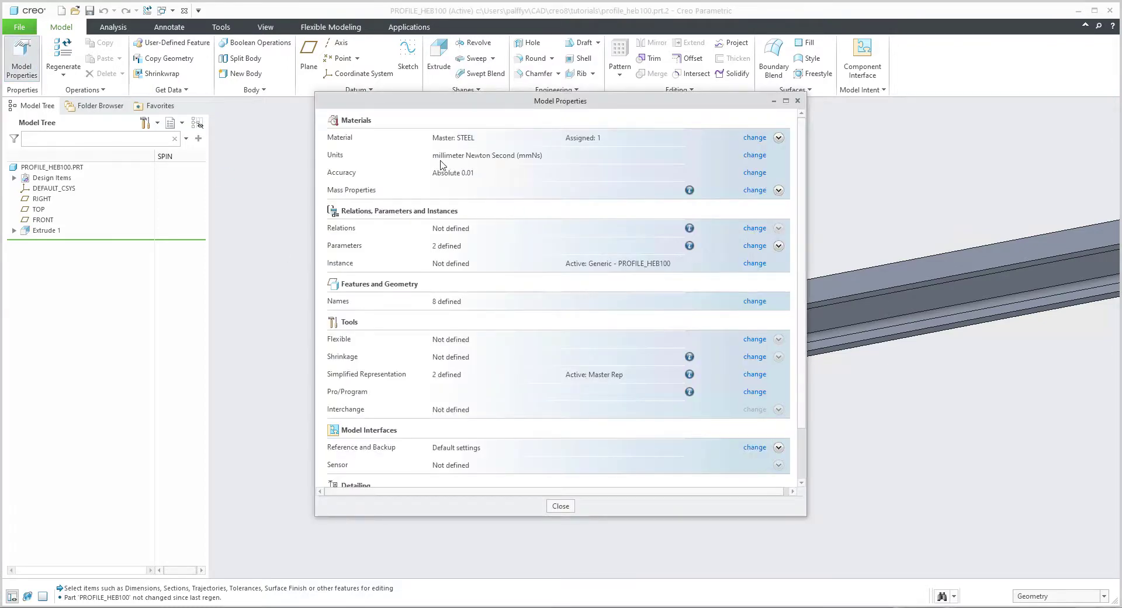
click(750, 155)
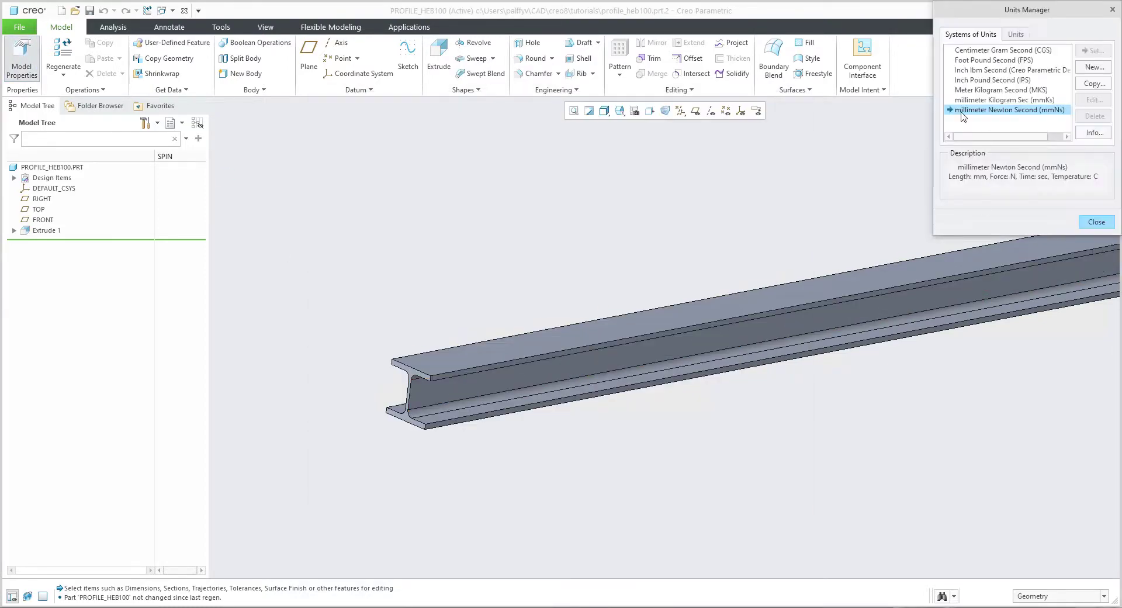
click(1095, 222)
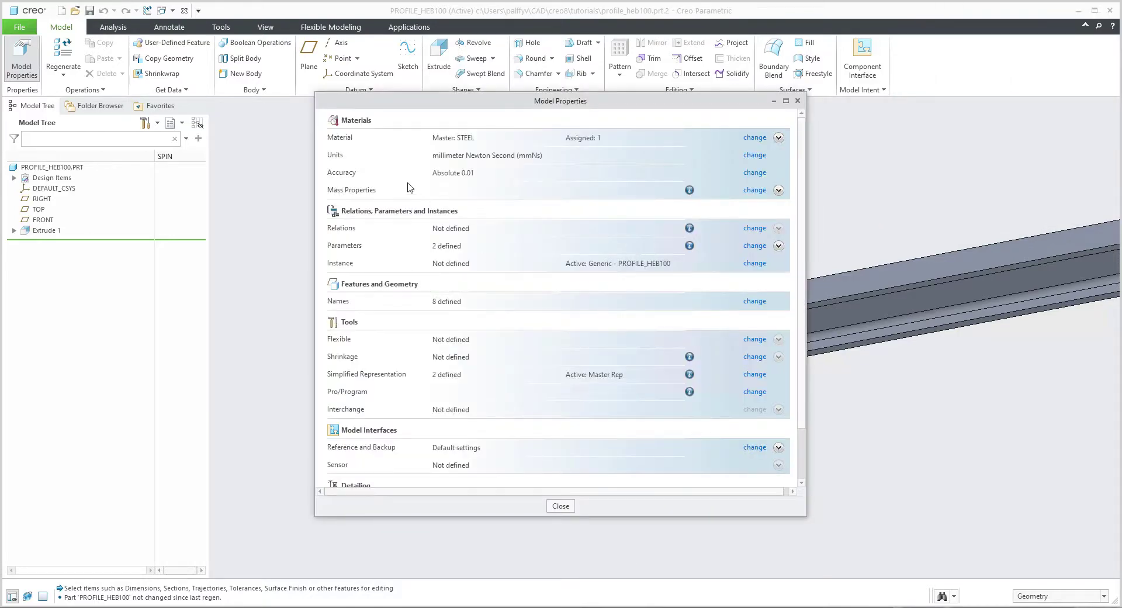
click(561, 506)
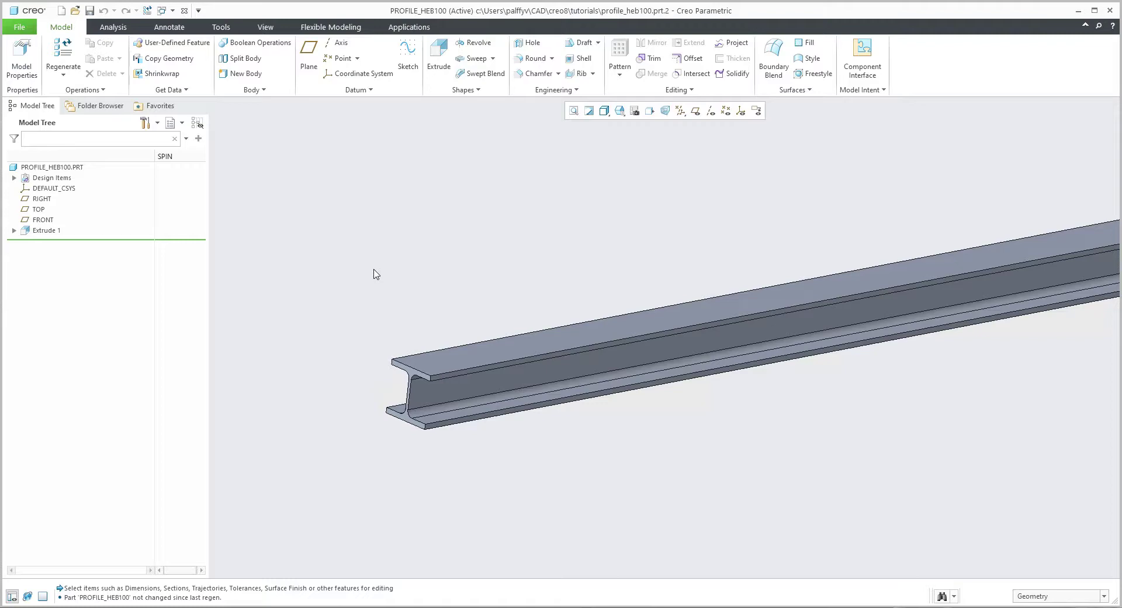
- Enter Simulate and assign the STEEL_MECHANICA_LITE material to the whole part, replacing its existing material assignment
click(409, 27)
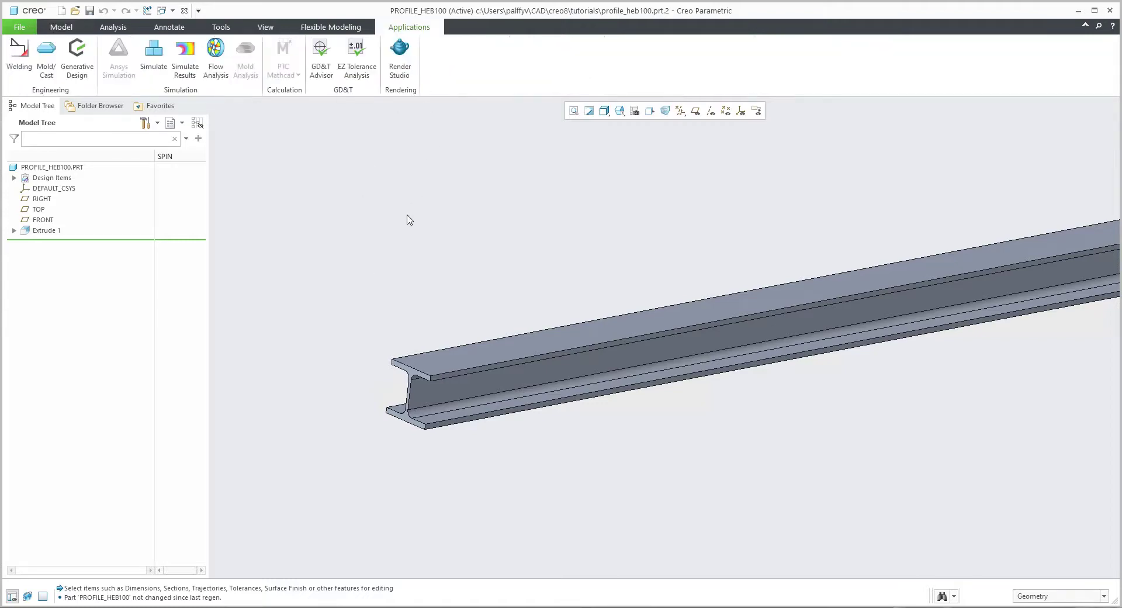
click(154, 62)
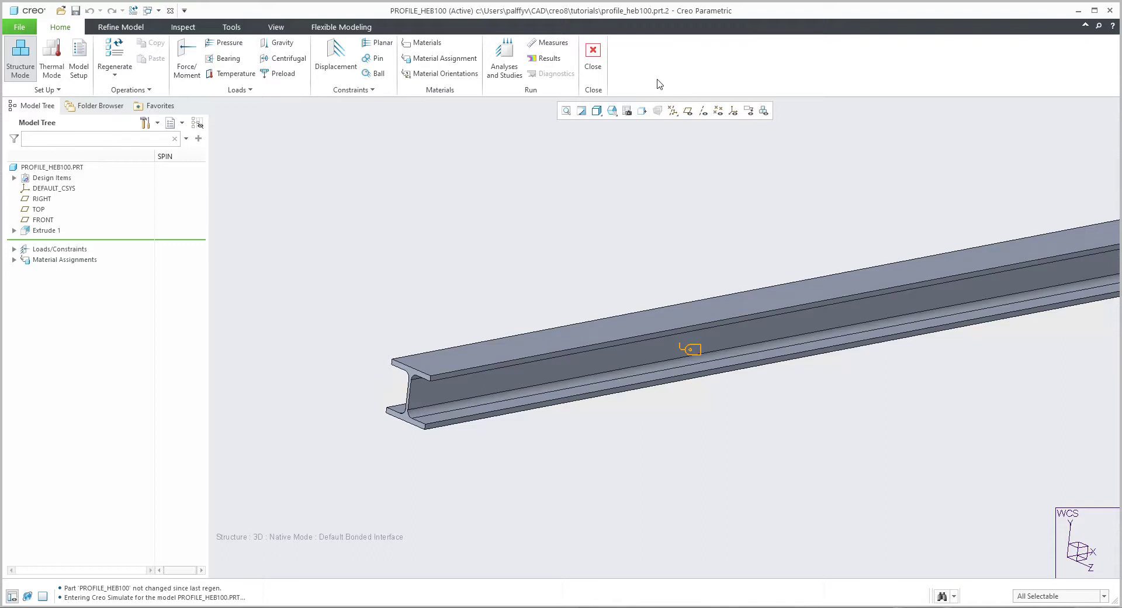
click(450, 63)
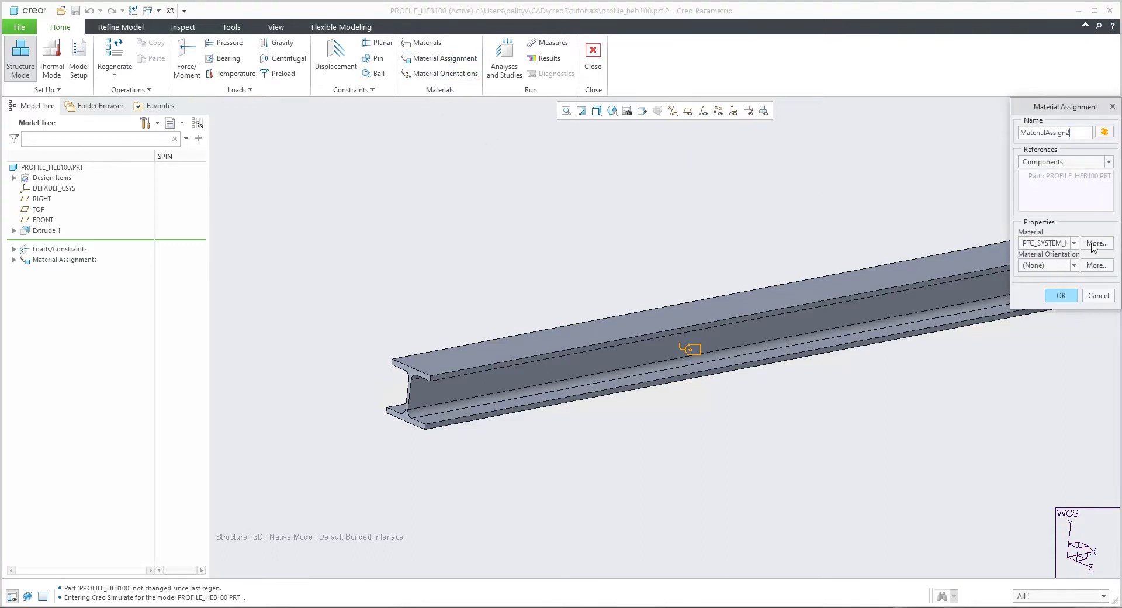
click(1093, 245)
double_click(680, 114)
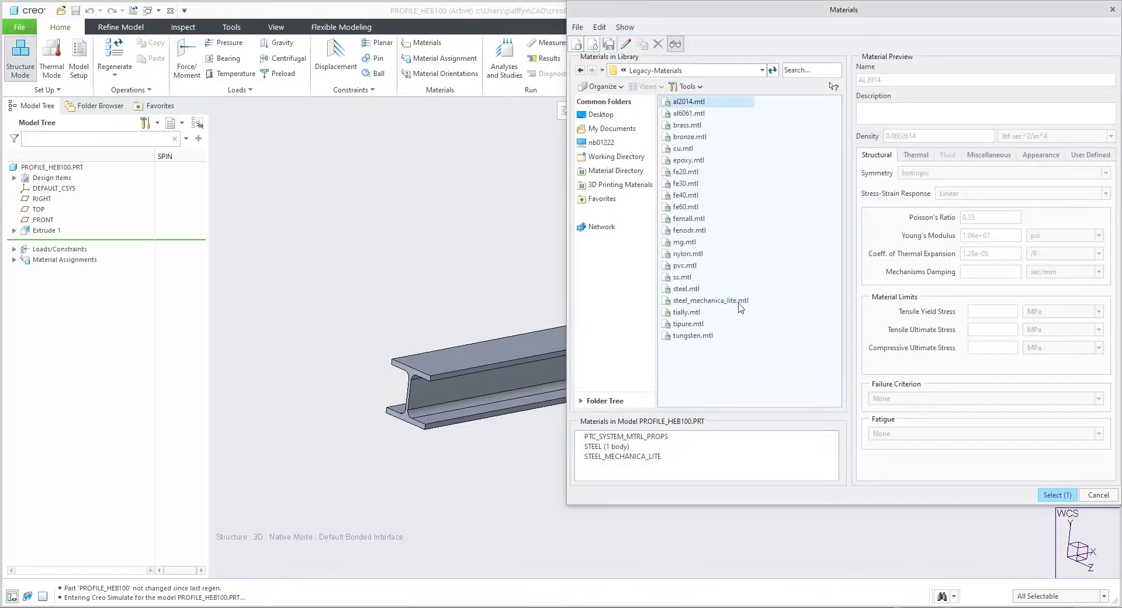
click(611, 457)
double_click(611, 457)
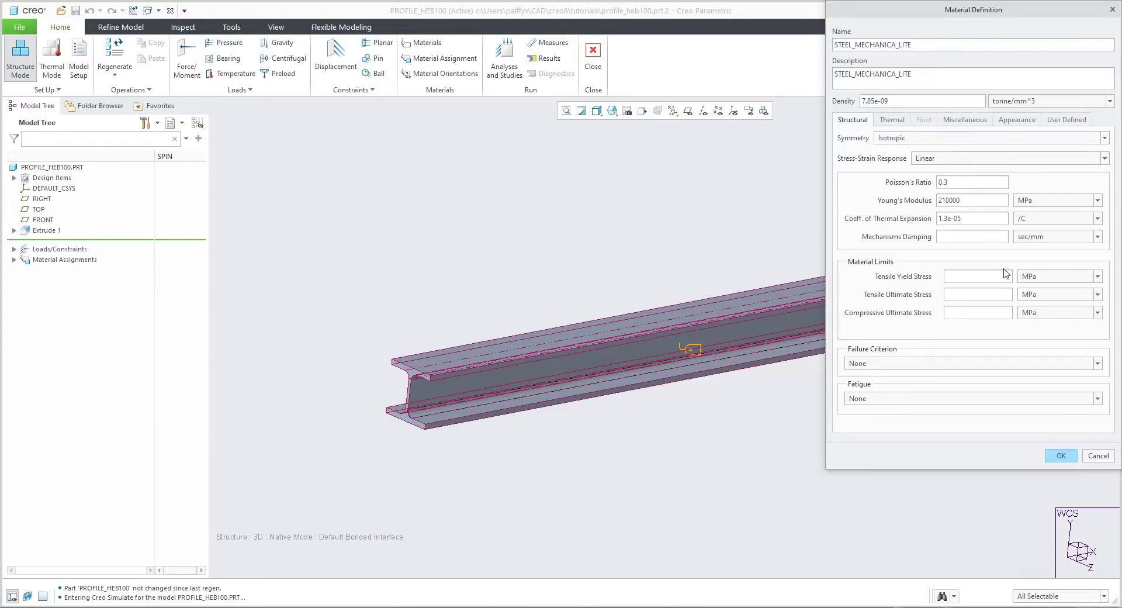
click(1061, 455)
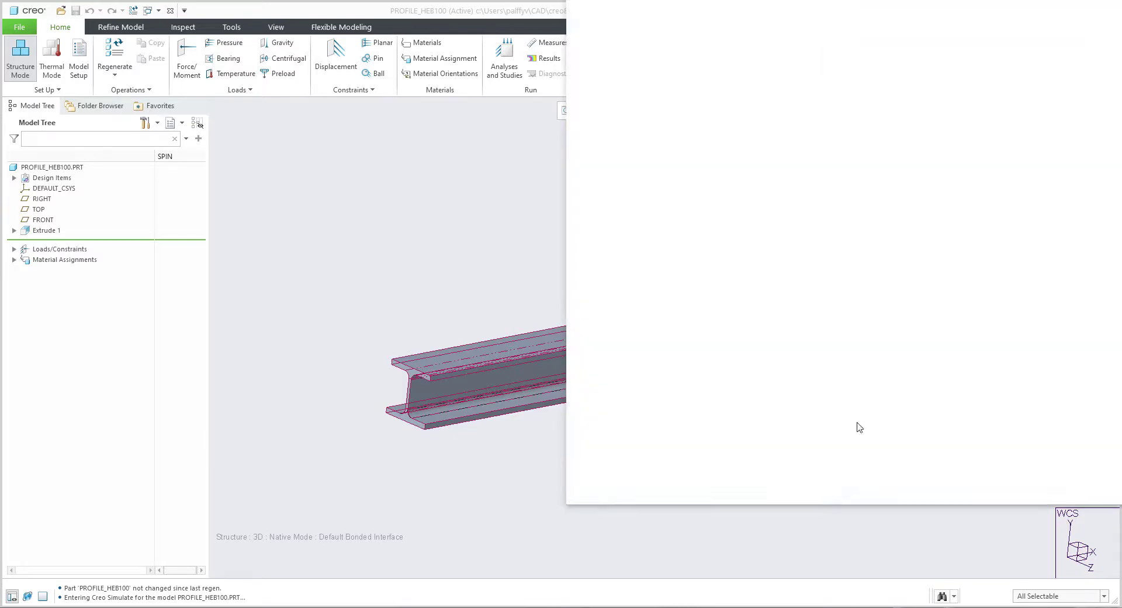
click(1055, 495)
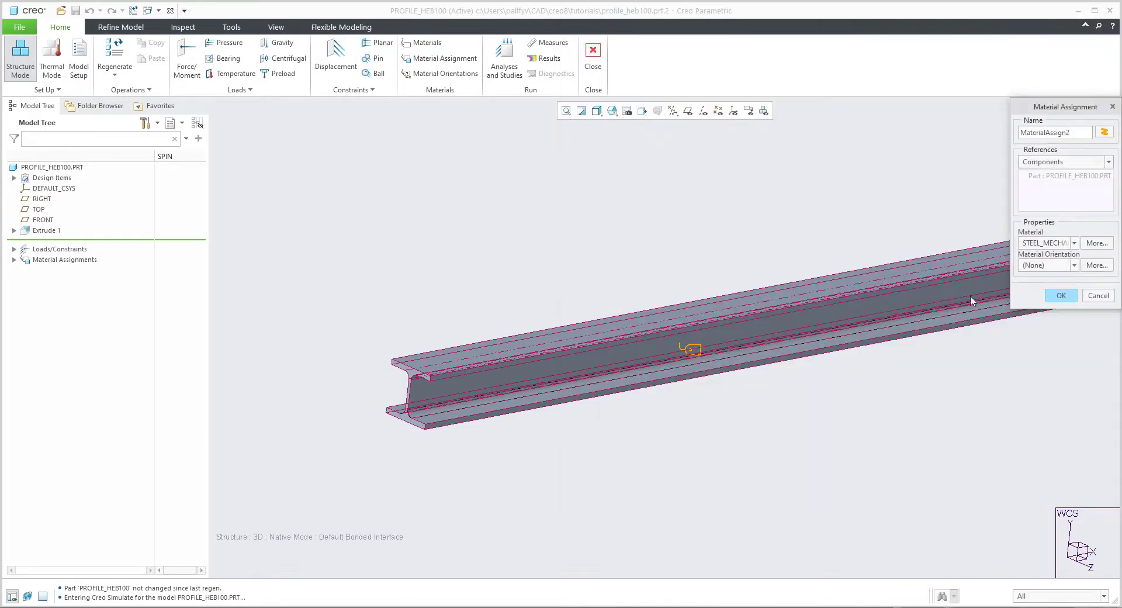
middle_click(991, 309)
click(603, 345)
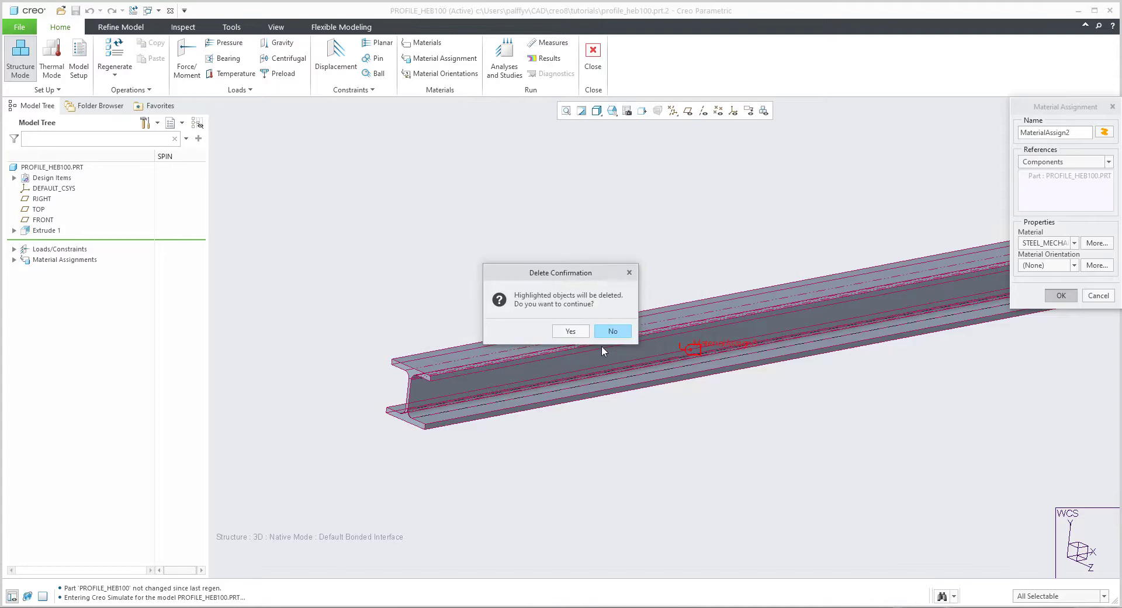
click(572, 329)
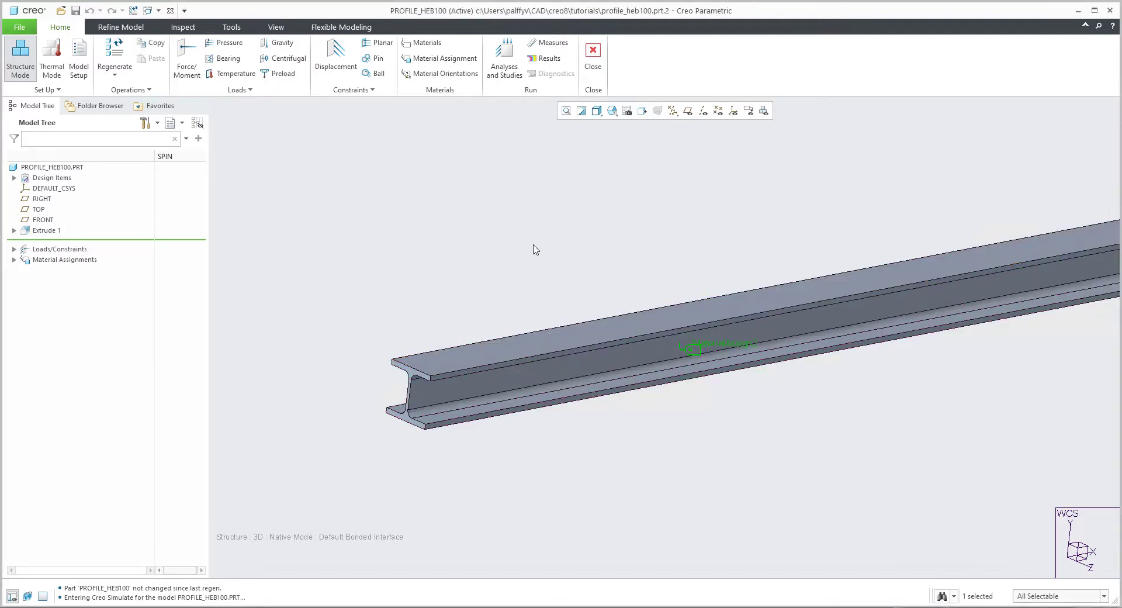
- Add a displacement constraint on the bottom flange's lower edge at the beam's near end, with X, Y and Z translations fixed
scroll(508, 254, down, 5)
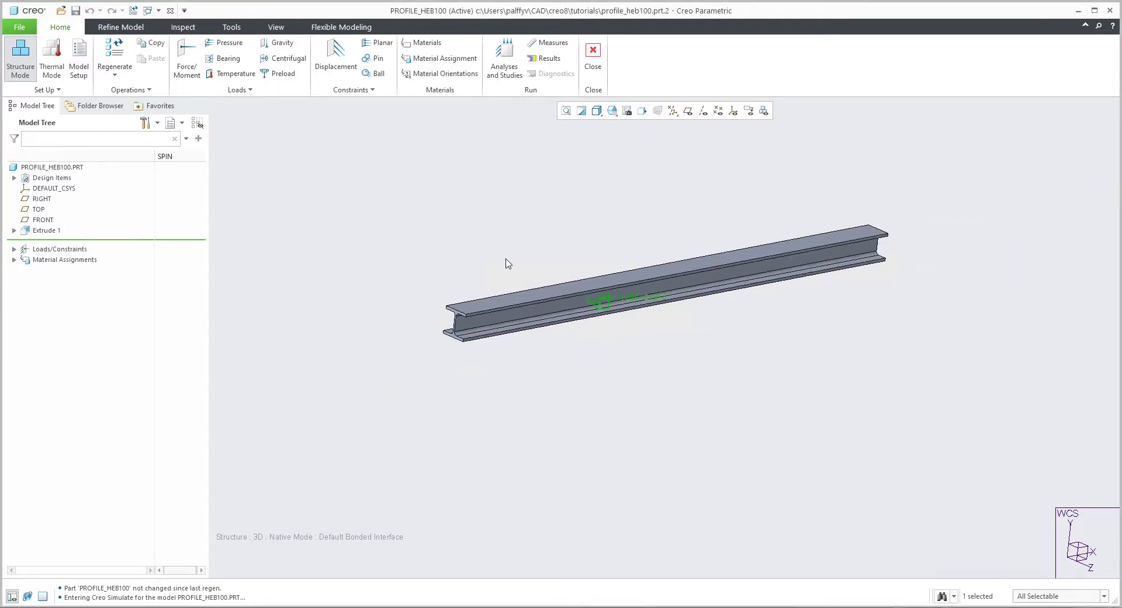
middle_drag(509, 272, 491, 268)
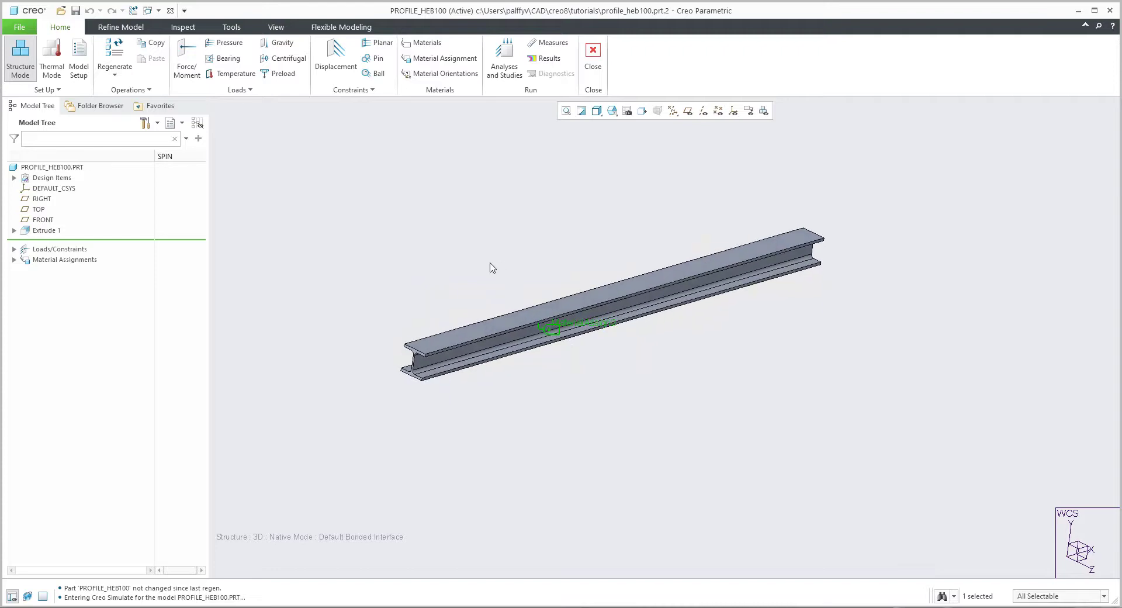
click(331, 70)
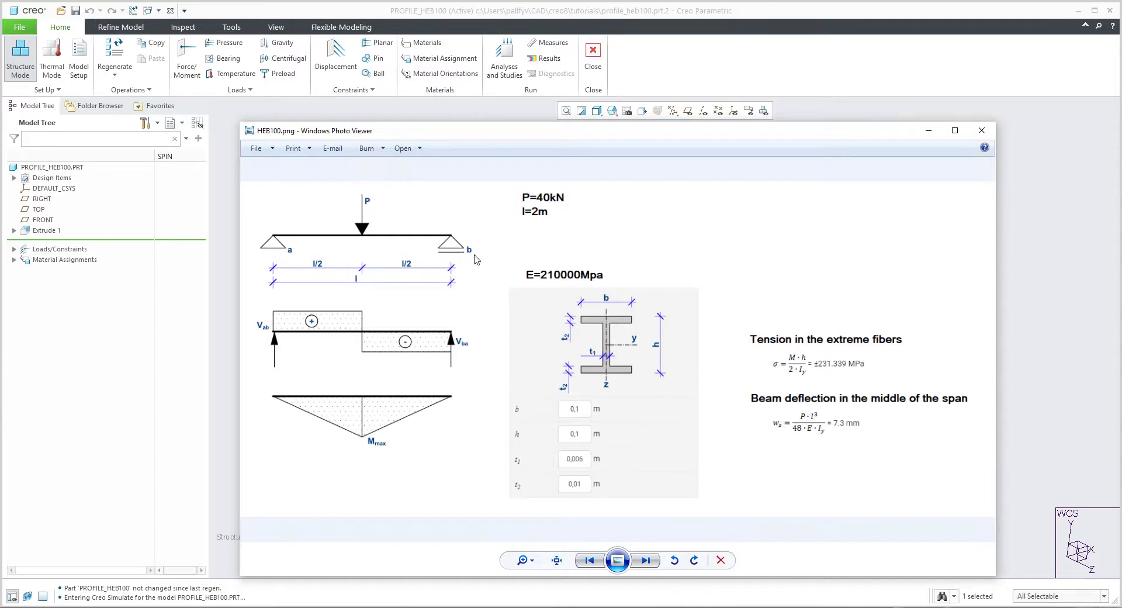
click(929, 131)
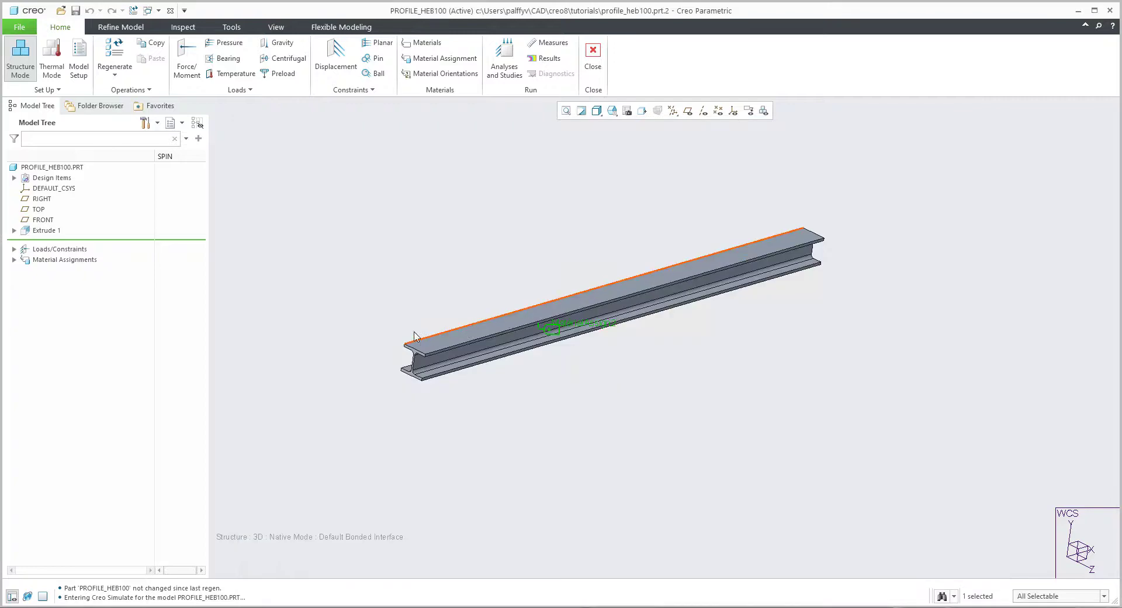
click(322, 60)
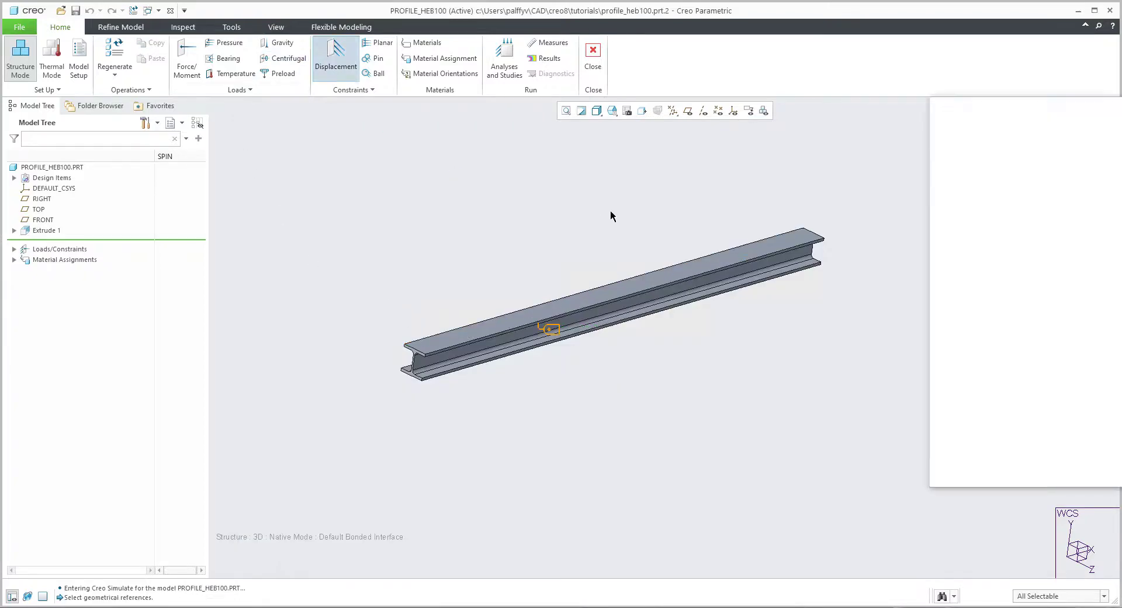
click(961, 192)
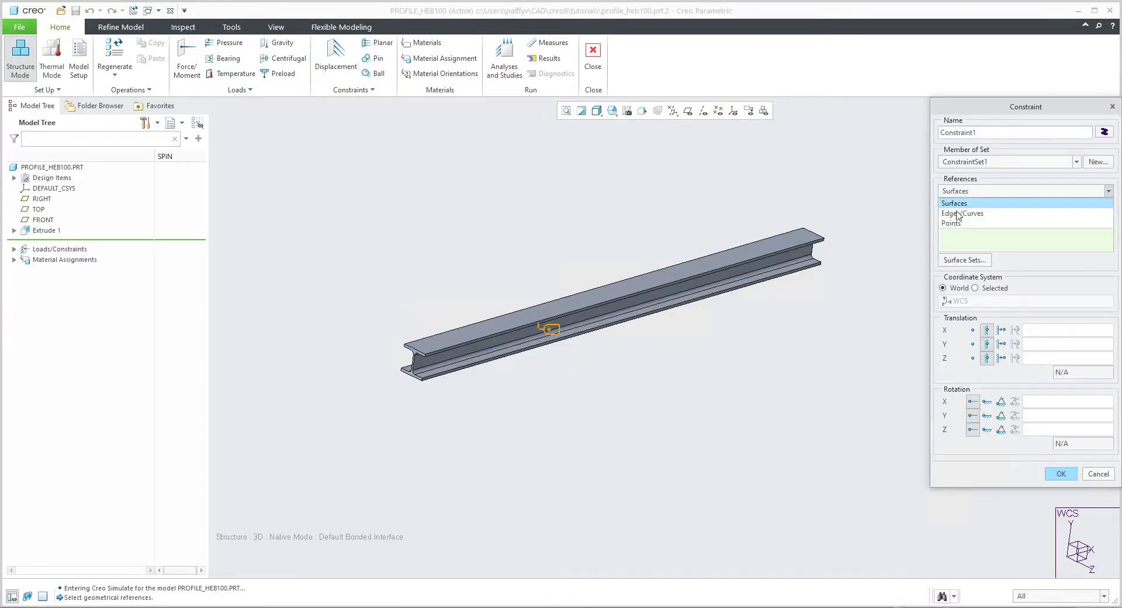
click(959, 214)
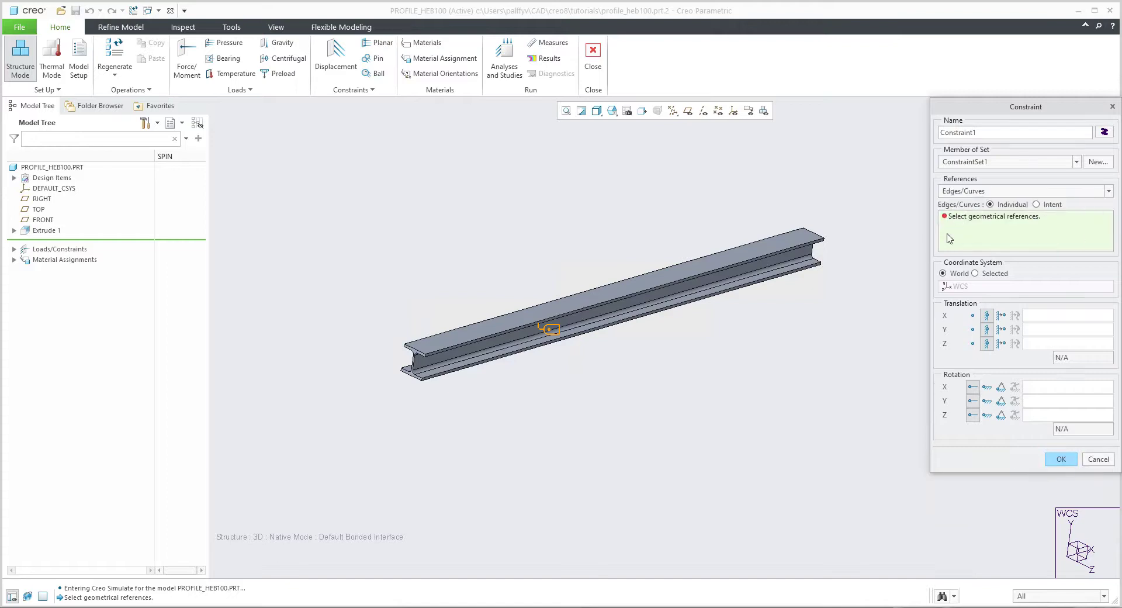
scroll(405, 398, up, 5)
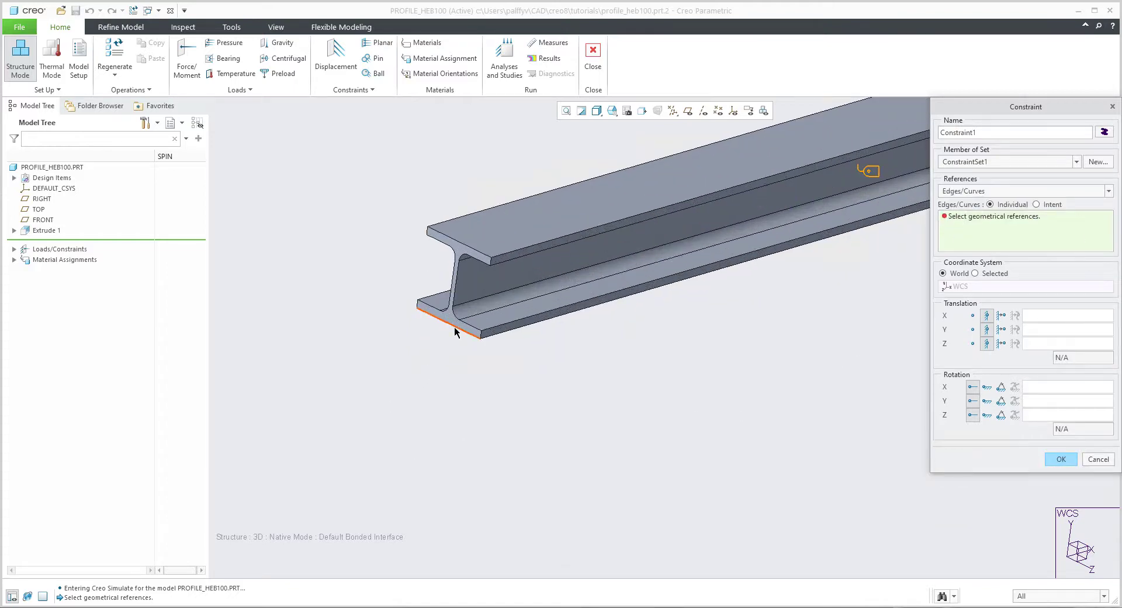
click(454, 330)
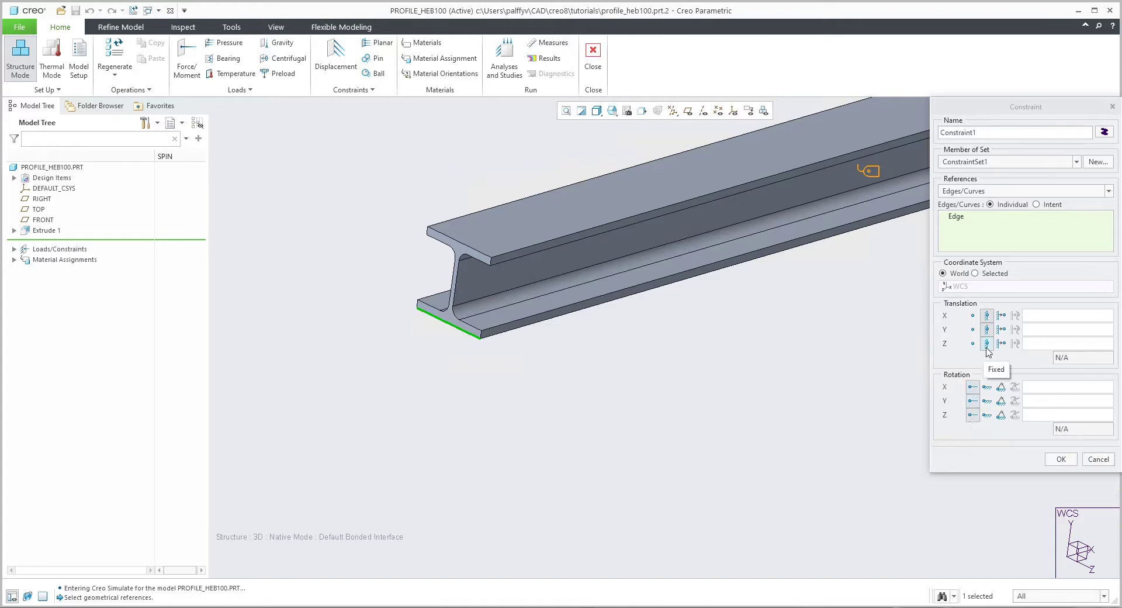
scroll(479, 437, down, 3)
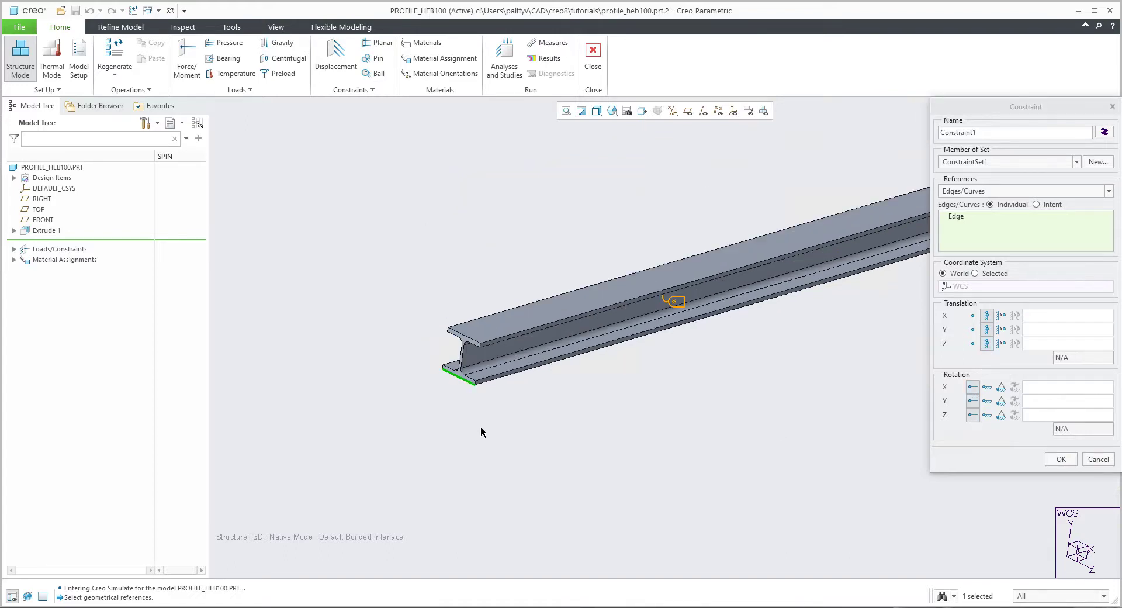
click(1059, 460)
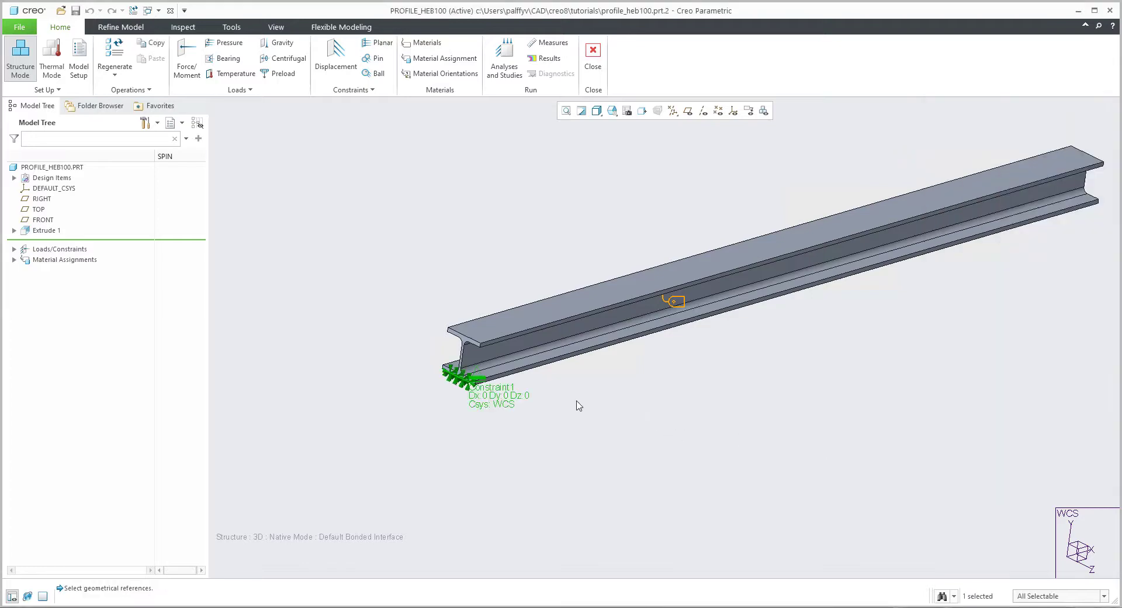
- Start a second displacement constraint in ConstraintSet1 for the opposite end of the beam
scroll(626, 404, down, 2)
middle_drag(676, 401, 437, 408)
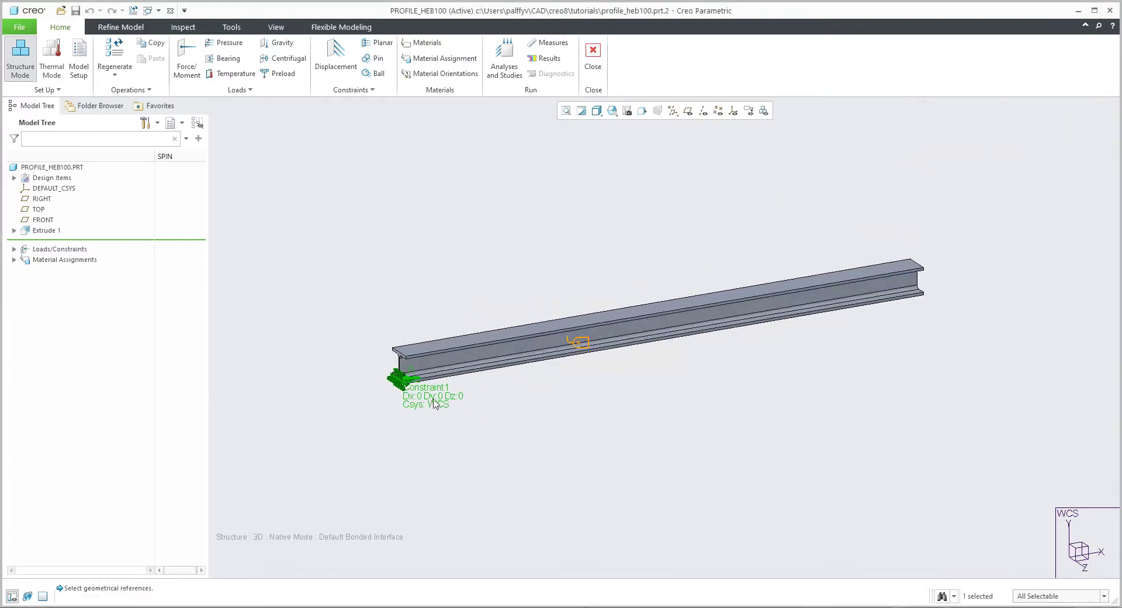
middle_drag(850, 356, 723, 363)
click(336, 56)
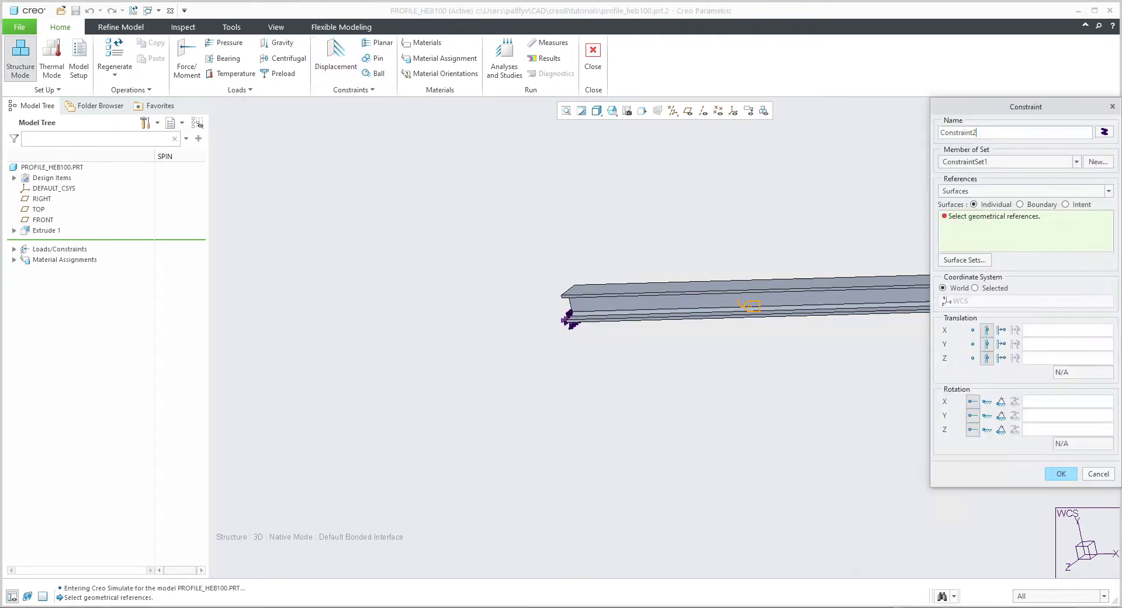
middle_drag(832, 308, 803, 328)
scroll(784, 370, down, 3)
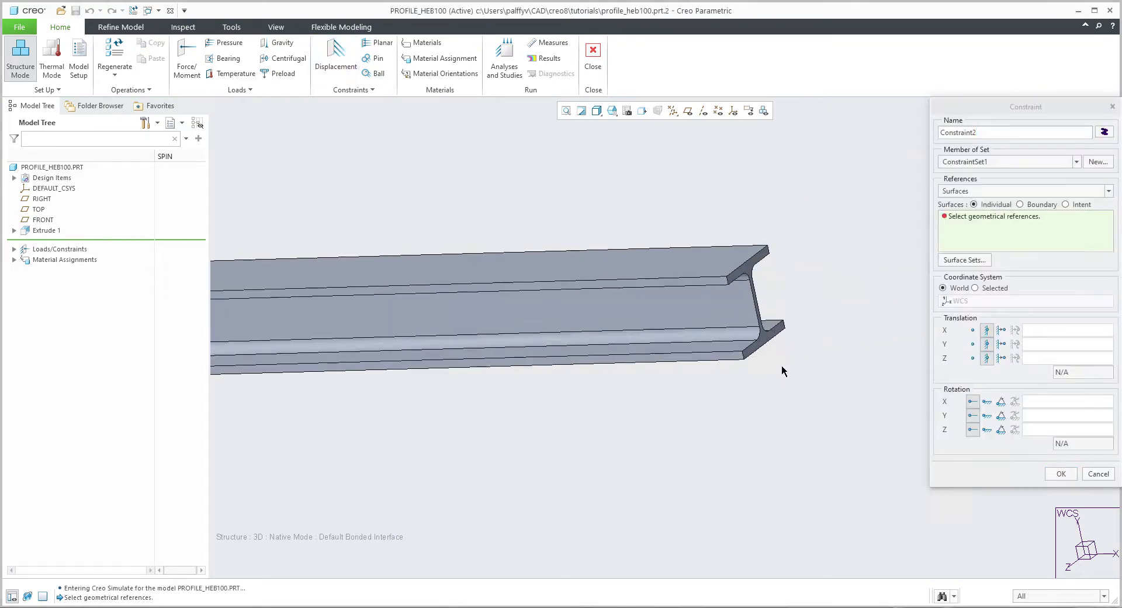
click(765, 348)
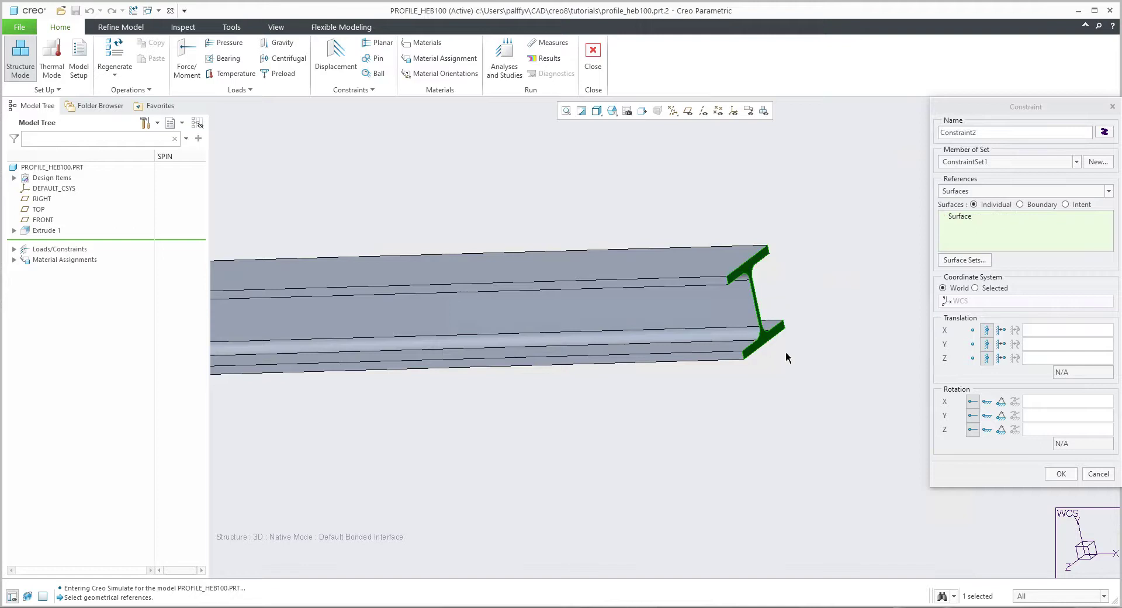
right_click(968, 216)
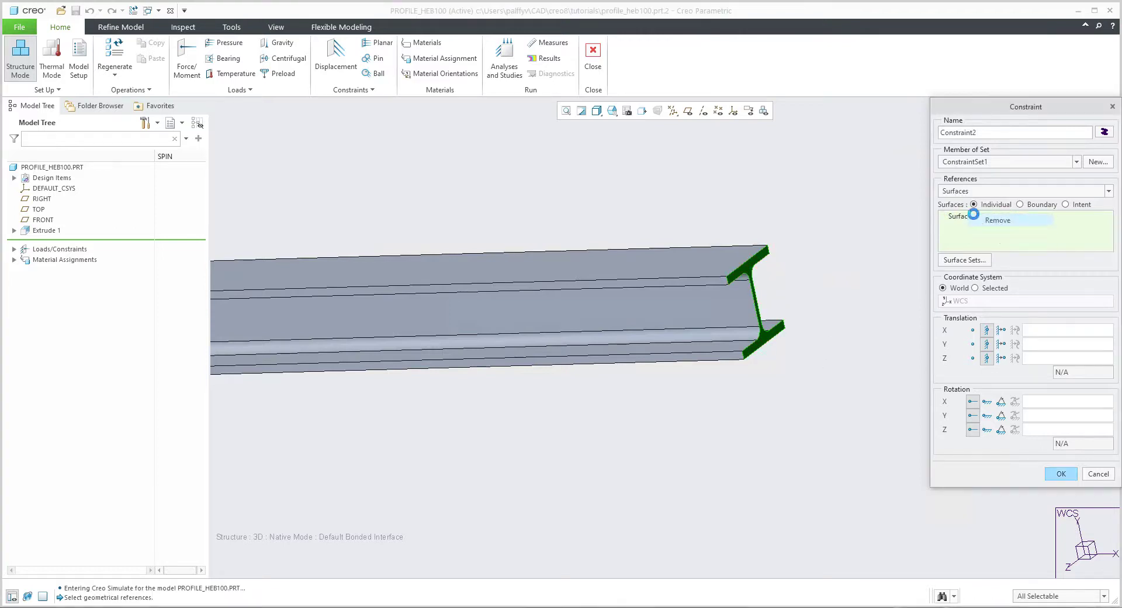
click(1002, 220)
- Constrain the bottom flange's lower edge at the beam's far end, with X translation free and Y and Z fixed, consulting HEB100.png for the support type
click(961, 192)
click(962, 215)
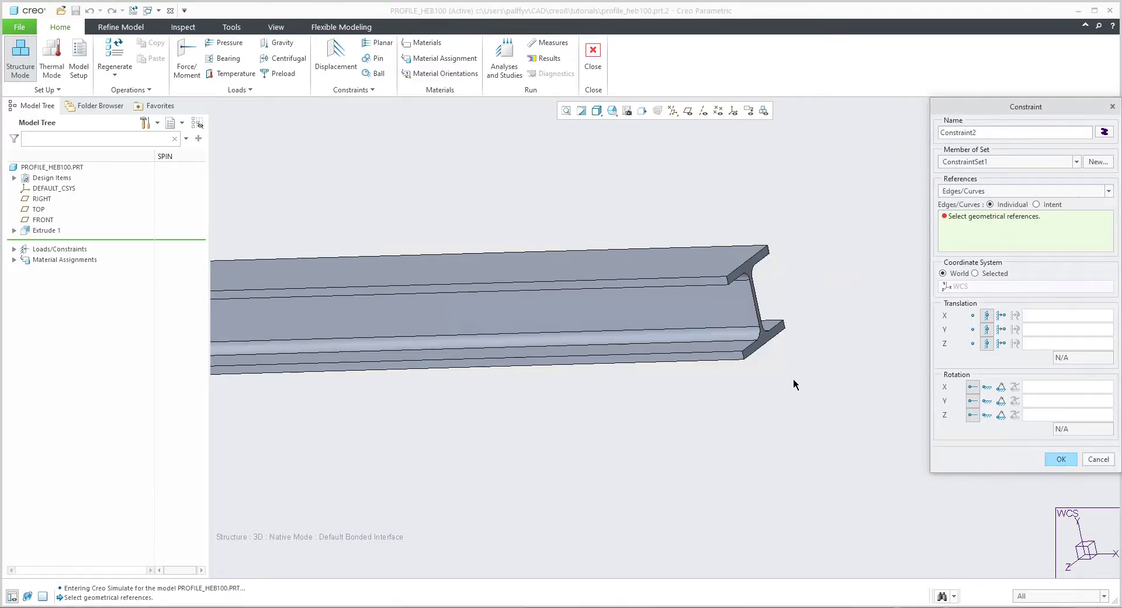
click(763, 345)
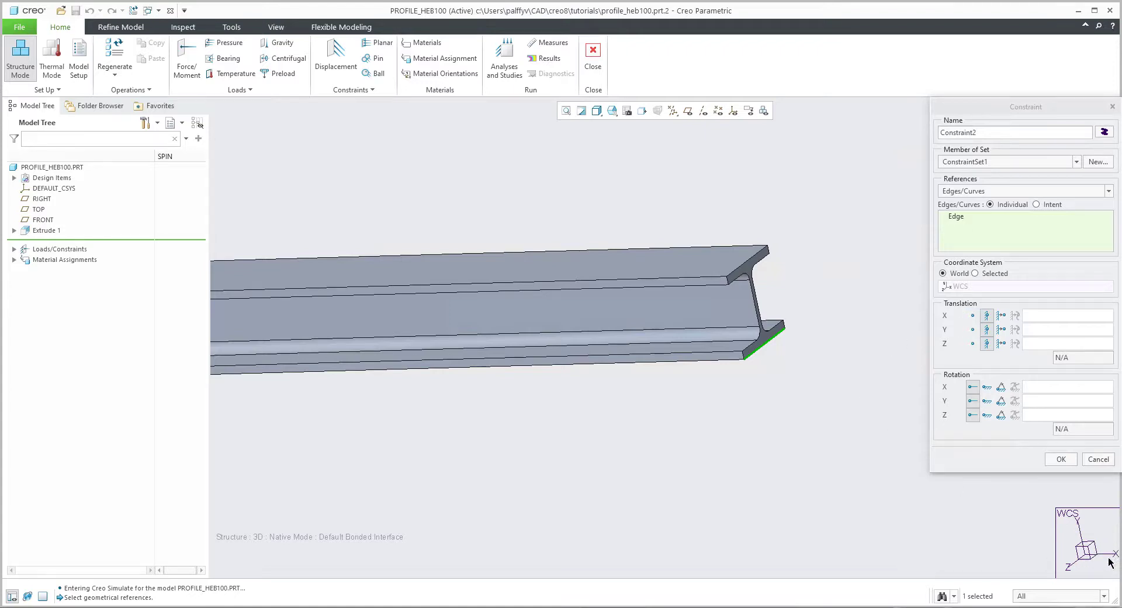
click(974, 316)
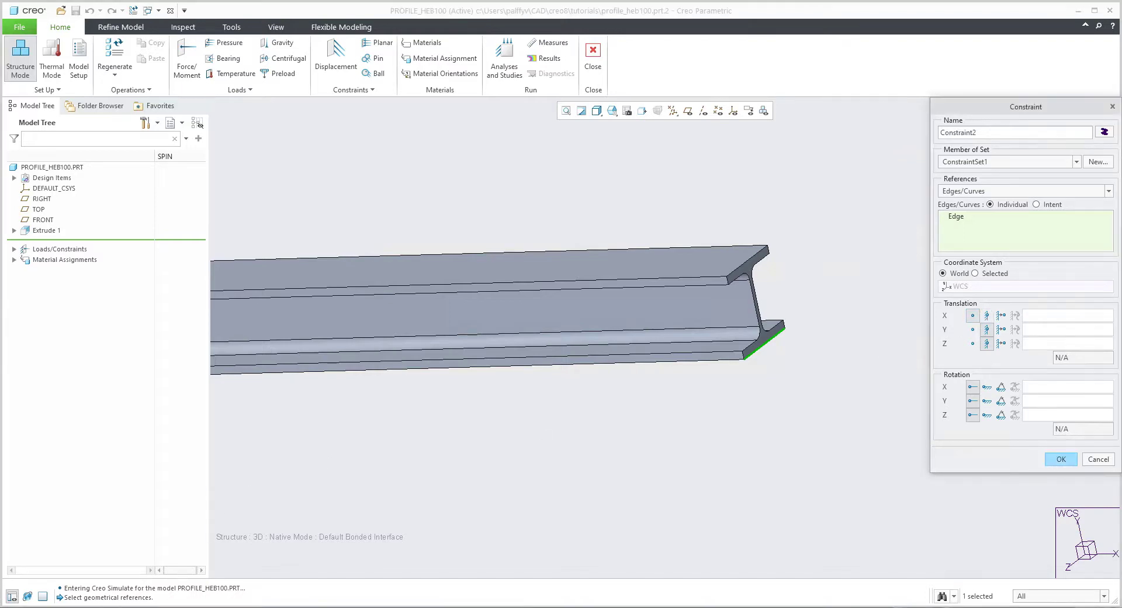
key(alt+Tab)
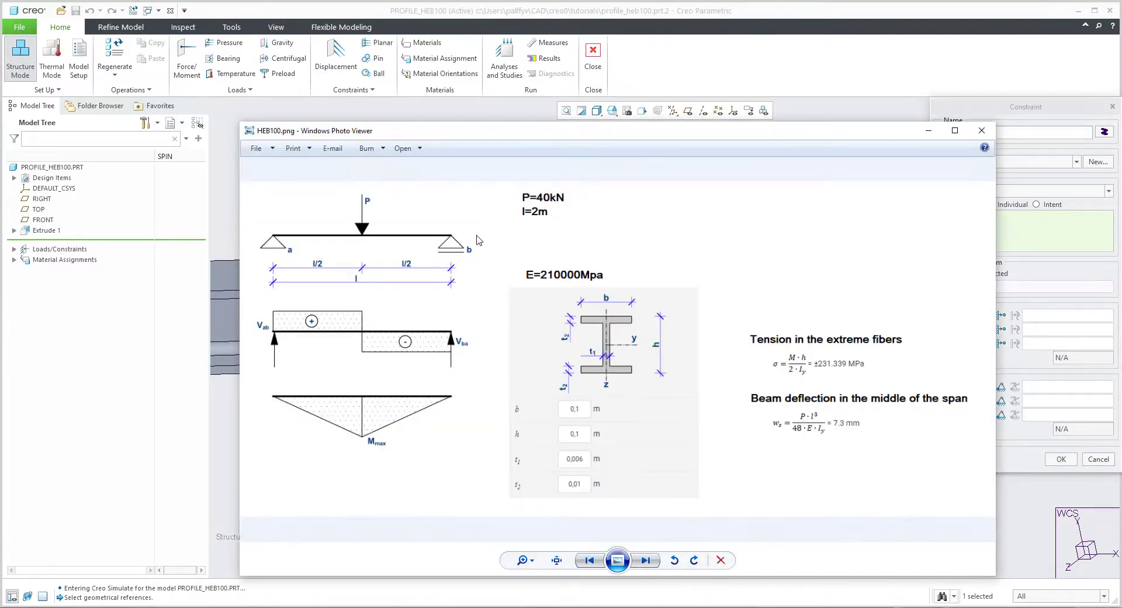
click(928, 132)
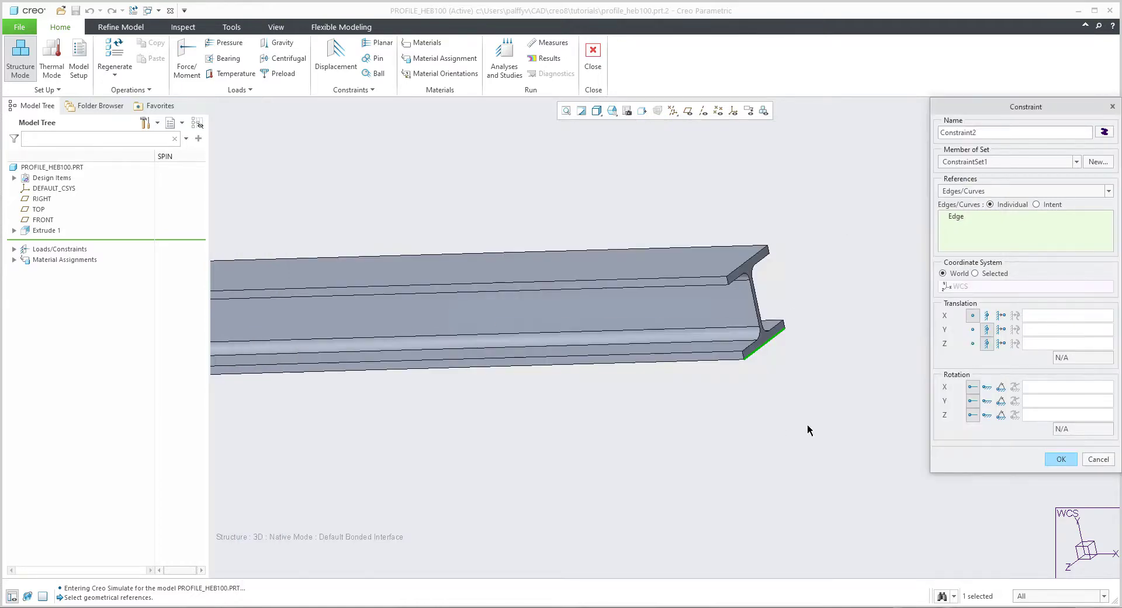
click(1060, 459)
- Start a surface region split by sketch and open a sketch on the top flange's upper face
scroll(859, 396, up, 5)
middle_drag(682, 381, 735, 387)
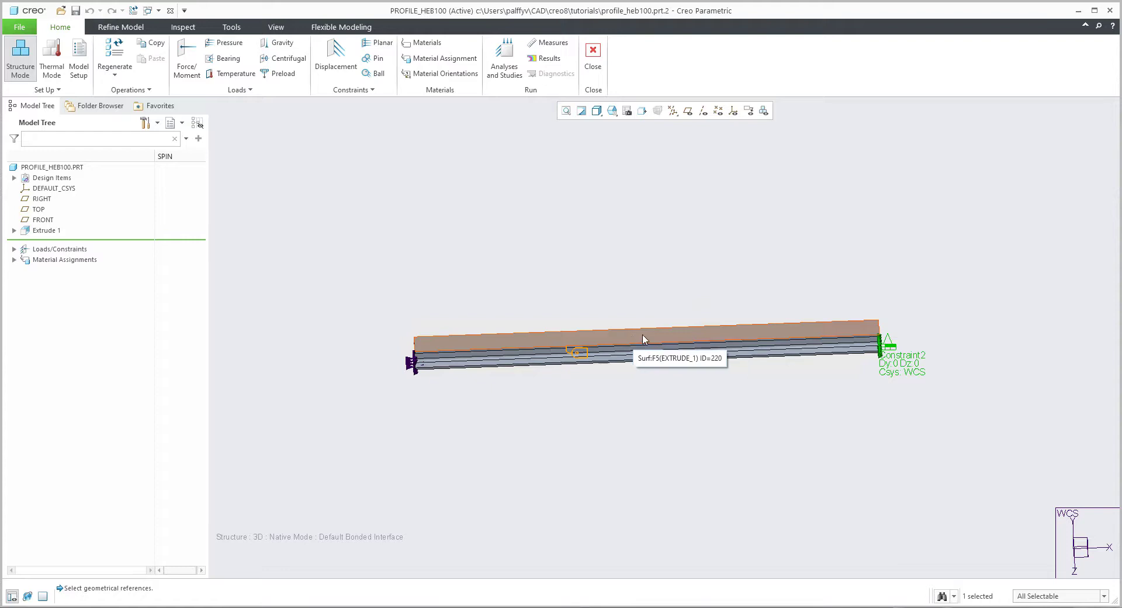
click(471, 205)
click(121, 27)
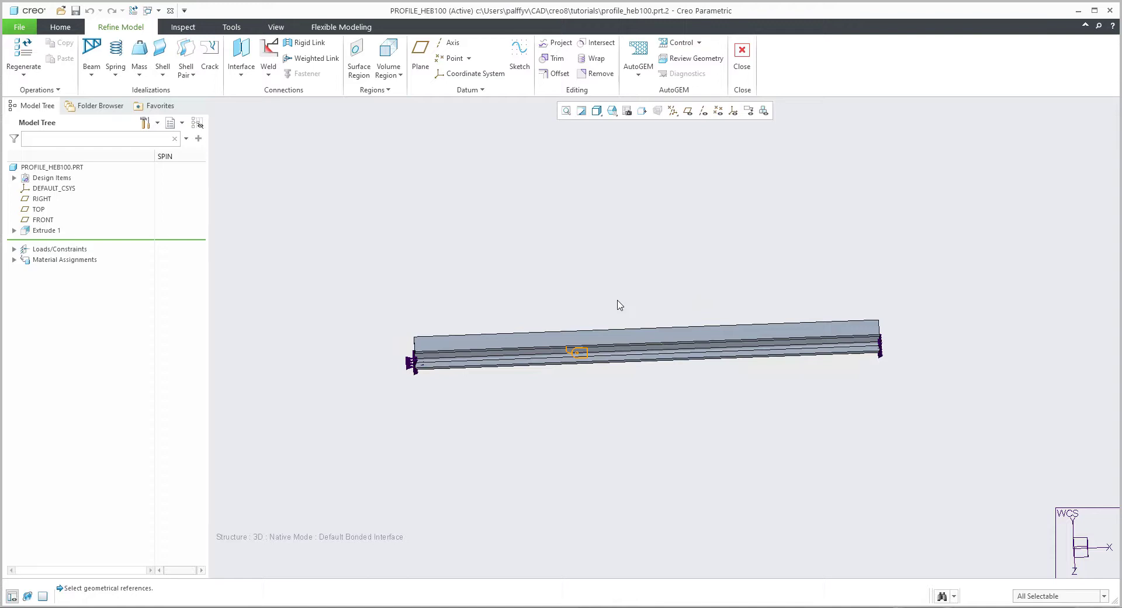
click(359, 59)
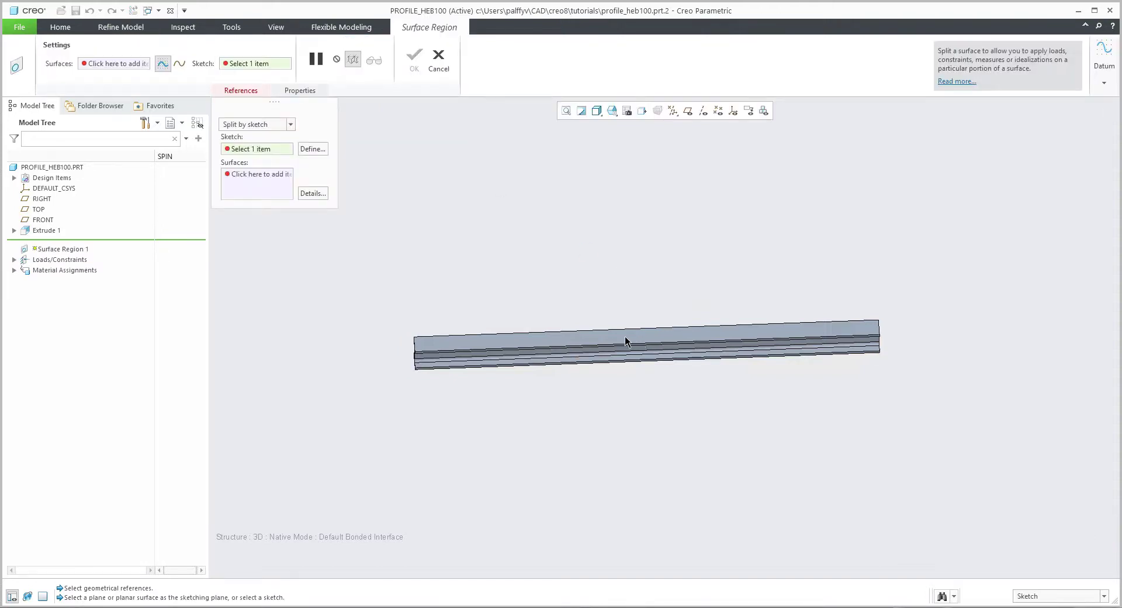
click(312, 149)
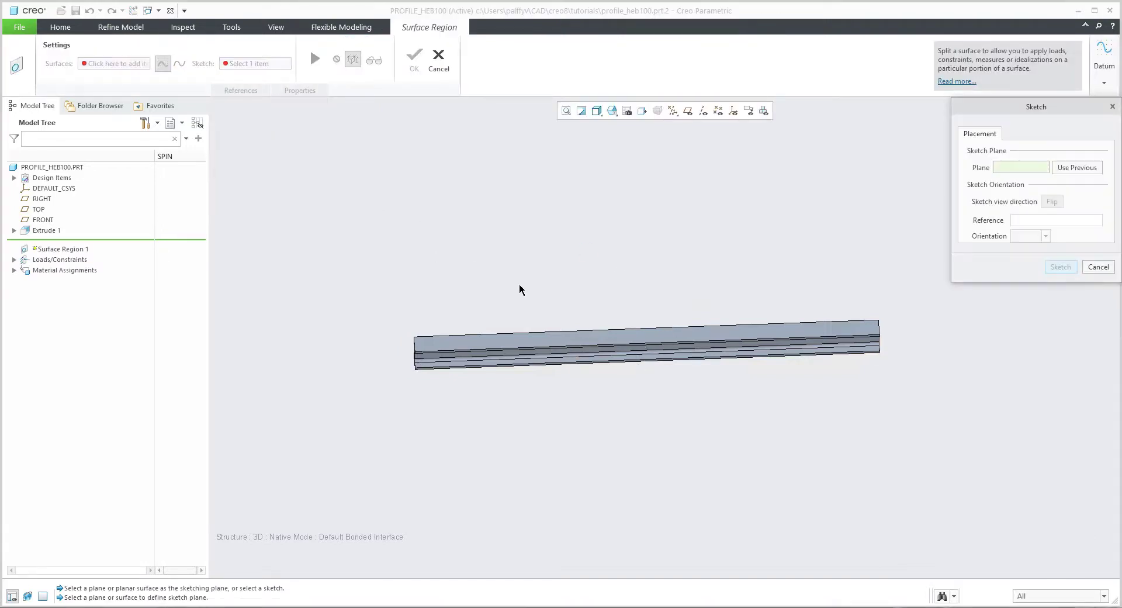
click(632, 337)
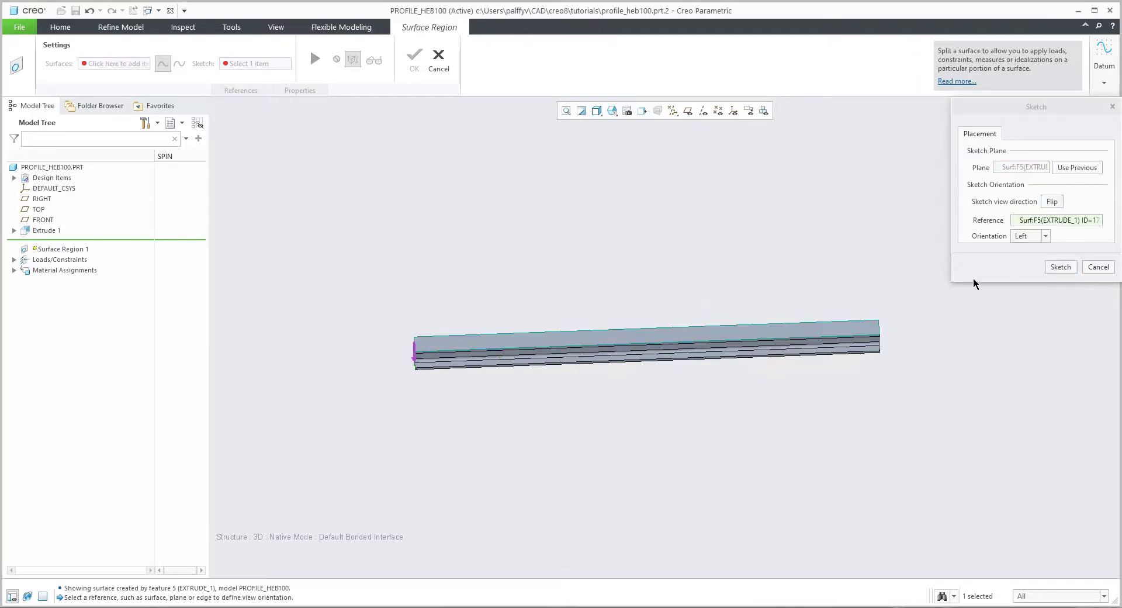
click(1061, 266)
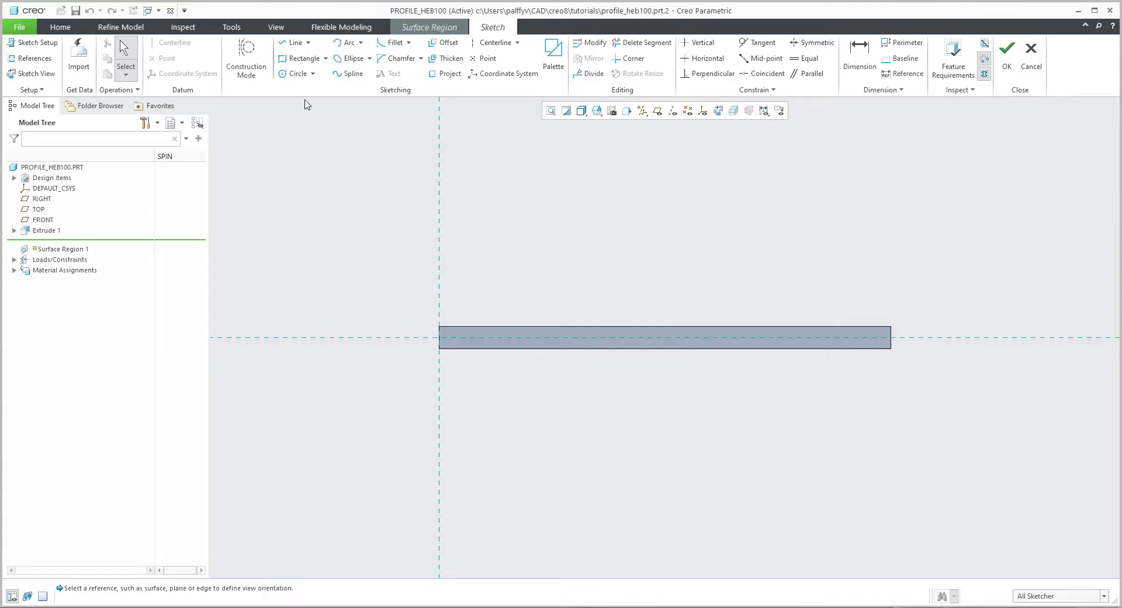
- Sketch a small circle on the top flange's horizontal centreline, near the middle of the beam's length
click(287, 74)
scroll(667, 353, down, 5)
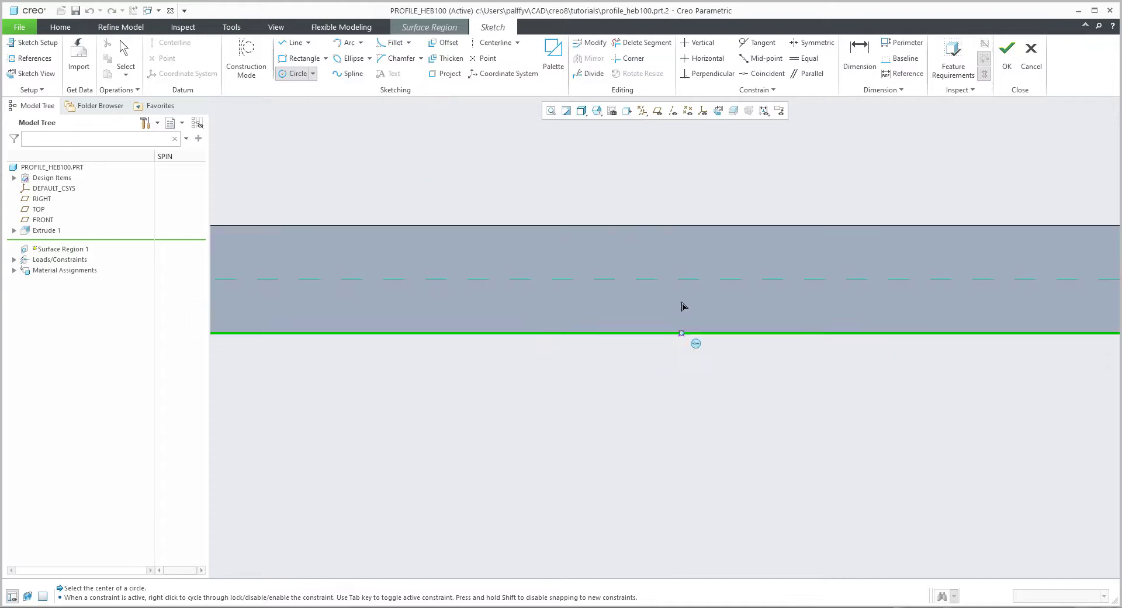
click(685, 280)
click(684, 296)
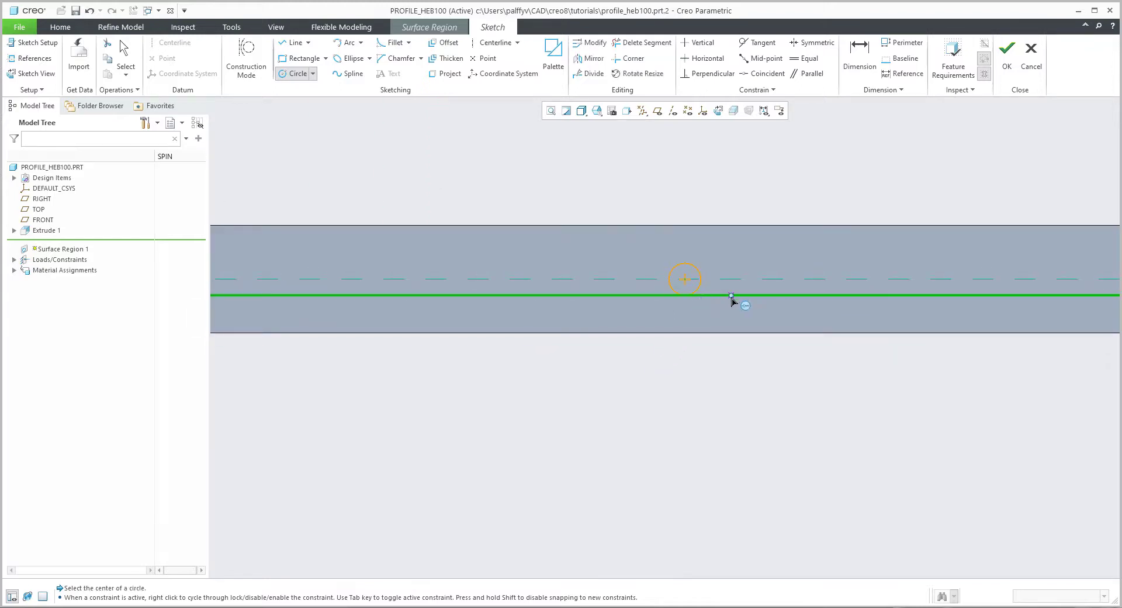
middle_click(734, 304)
scroll(776, 326, up, 3)
scroll(776, 326, up, 2)
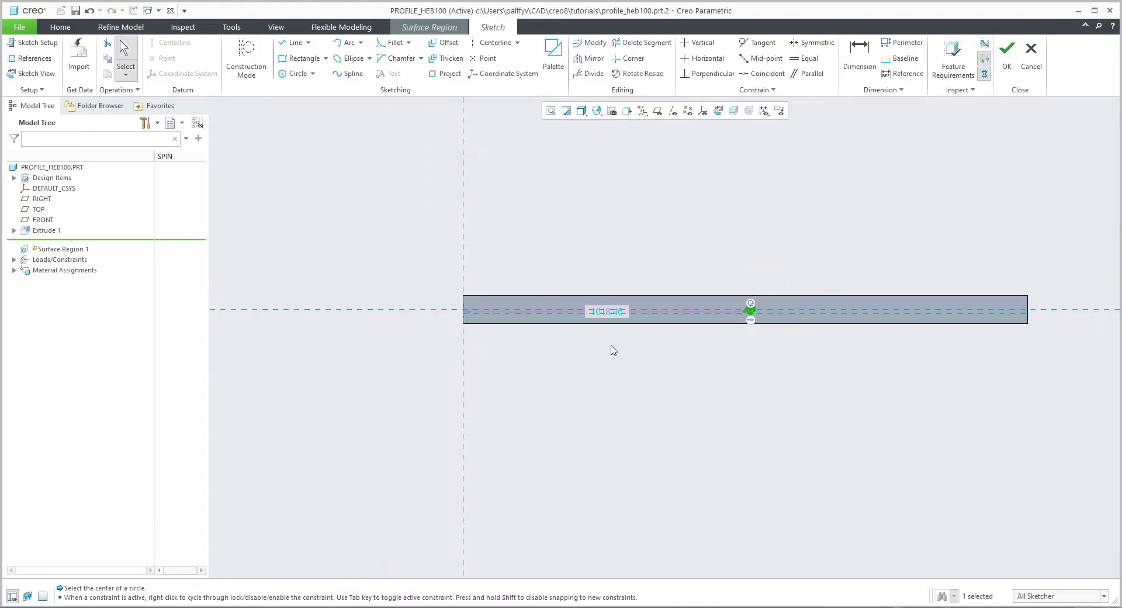
- Set the circle centre's distance from the beam's end to 1000 mm and finish the sketch
click(613, 313)
text(100)
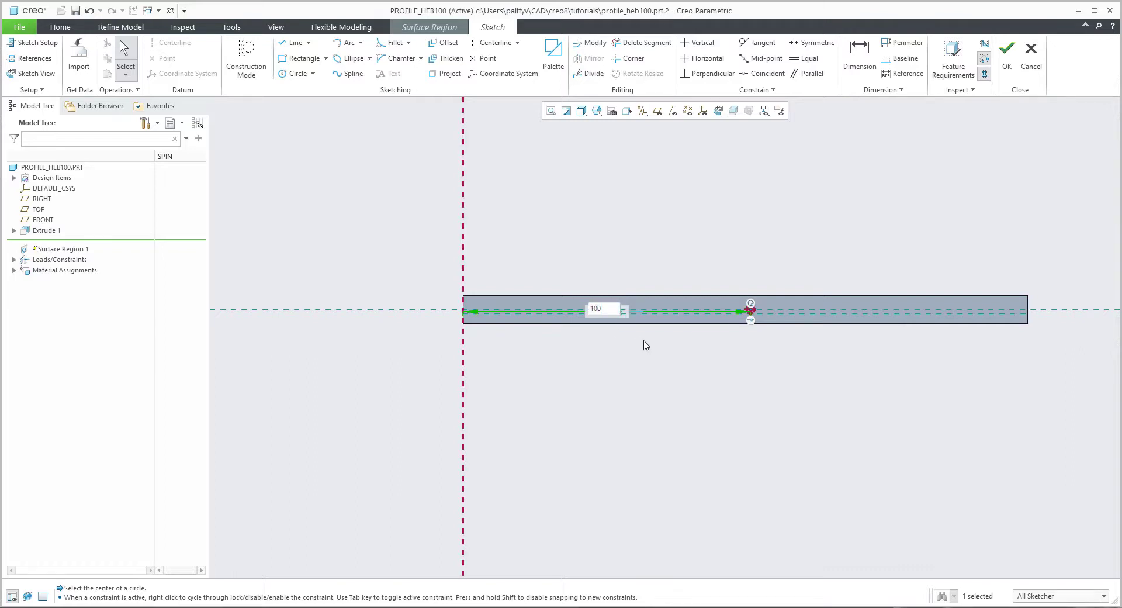
text(0)
key(Return)
scroll(751, 327, down, 3)
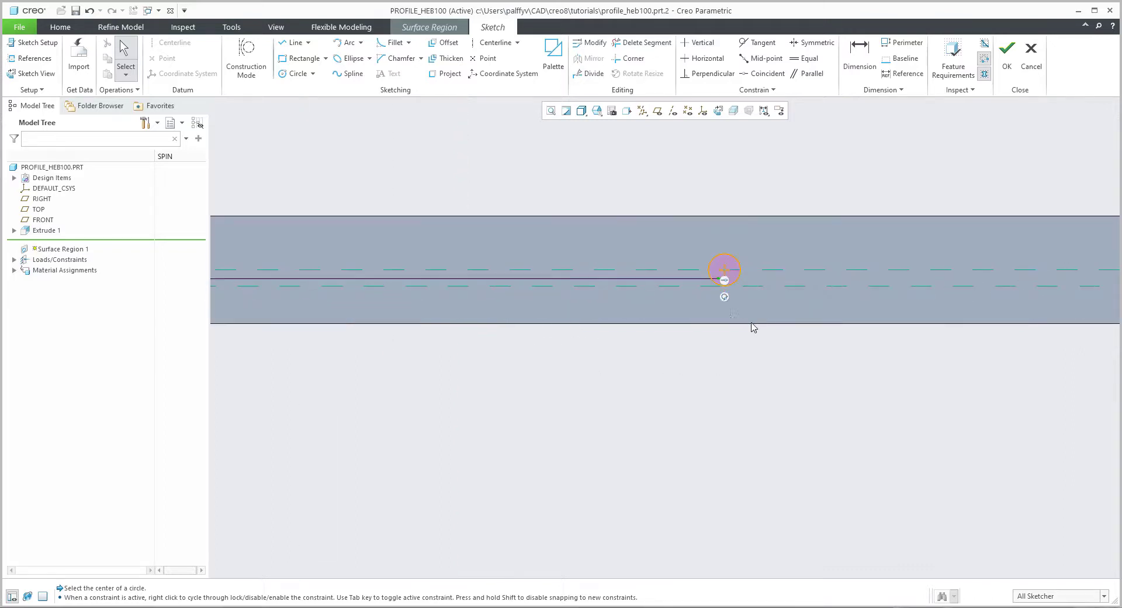
click(1007, 56)
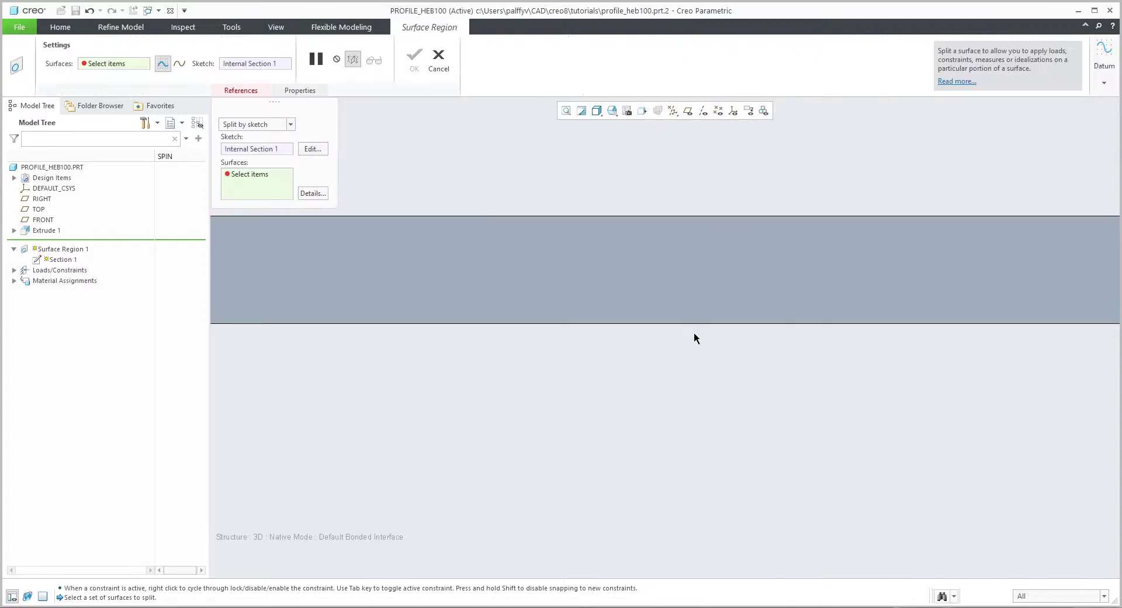
- Choose the top flange's upper face as the surface to split and complete the surface region
scroll(656, 337, up, 2)
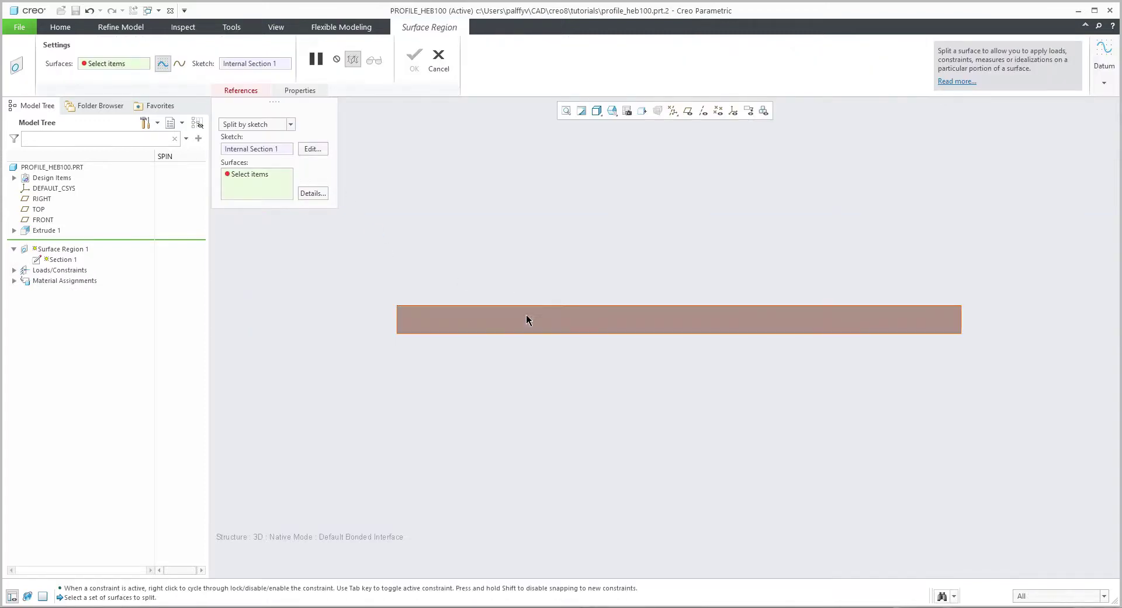
click(678, 319)
middle_drag(636, 276, 689, 220)
middle_click(690, 215)
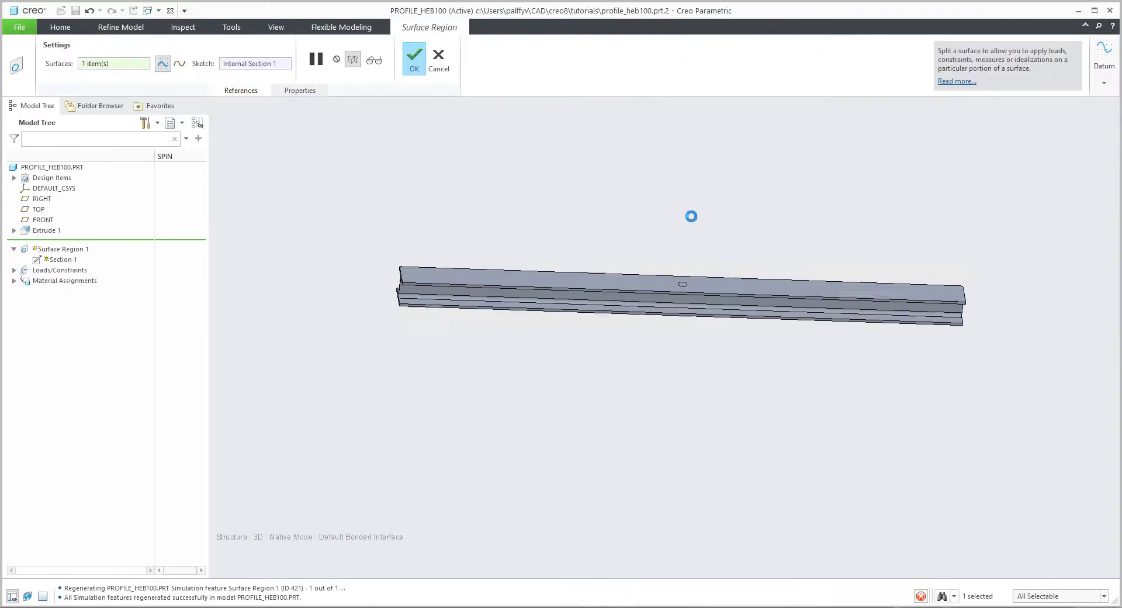
scroll(657, 353, down, 3)
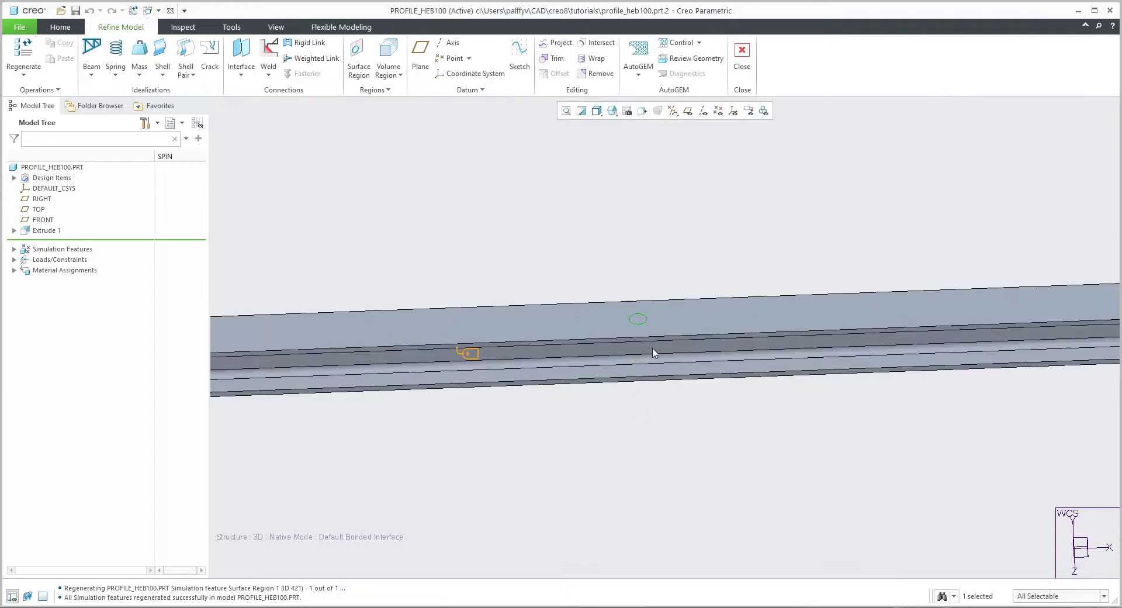
click(557, 243)
- Start a force/moment load in LoadSet1 on the circular surface region at the beam's midspan
click(60, 26)
click(187, 66)
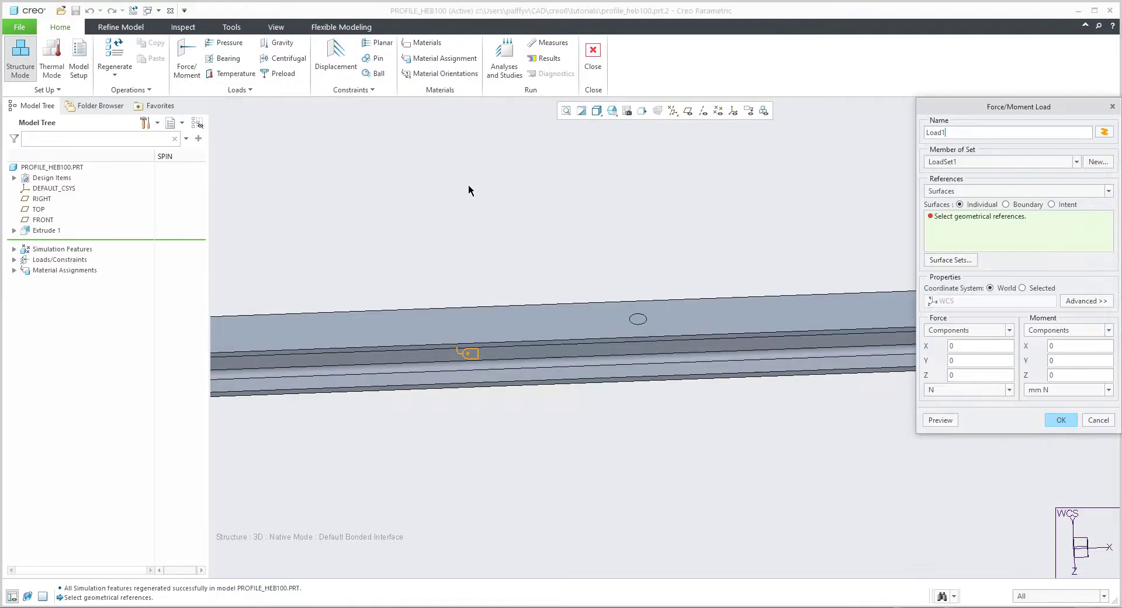
click(639, 321)
scroll(612, 358, down, 3)
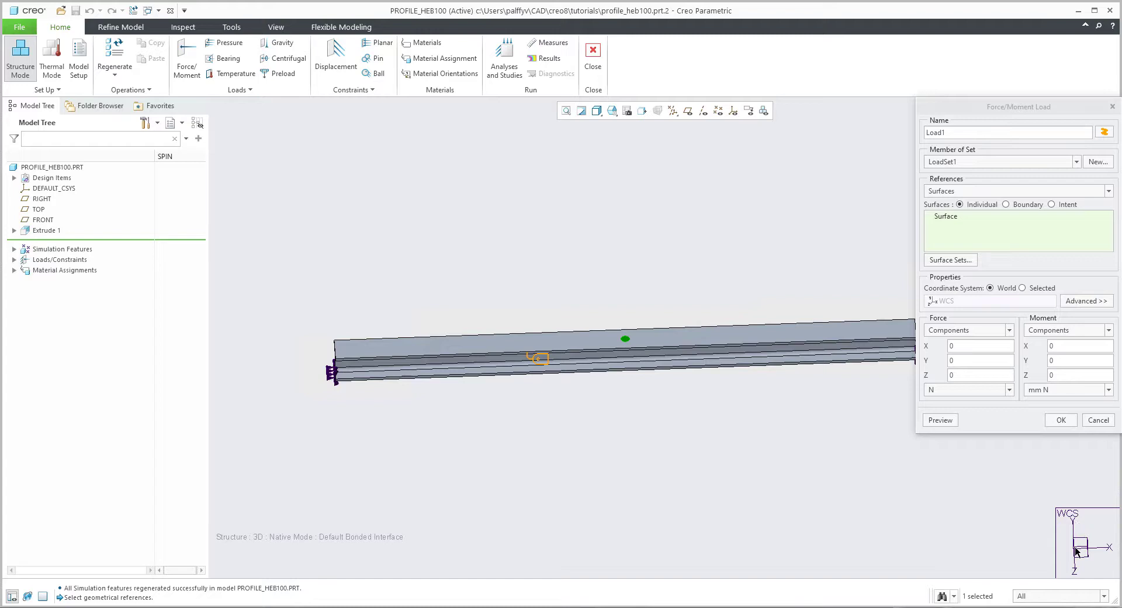
- Set the load's Y force component to 40000 N, based on the load in HEB100.png, and create the load
click(959, 360)
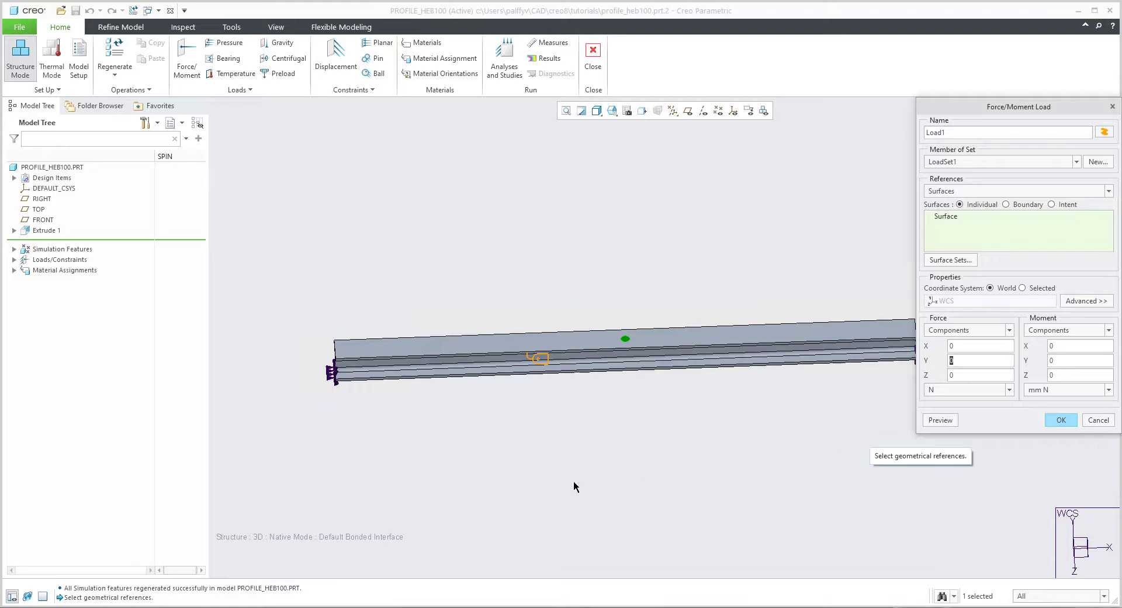
key(alt+Tab)
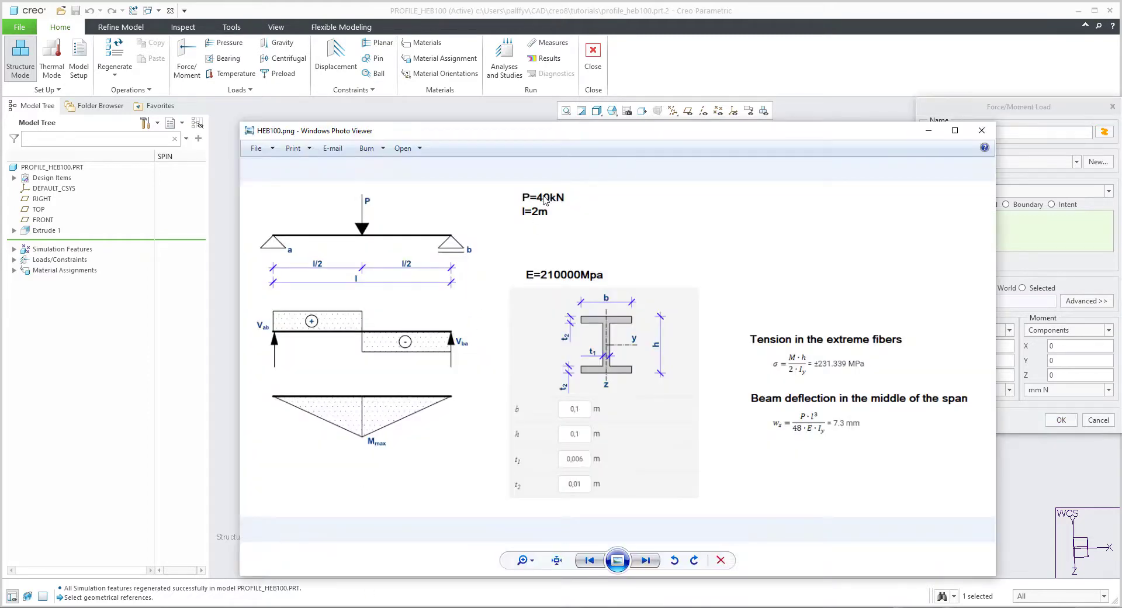
key(alt+Tab)
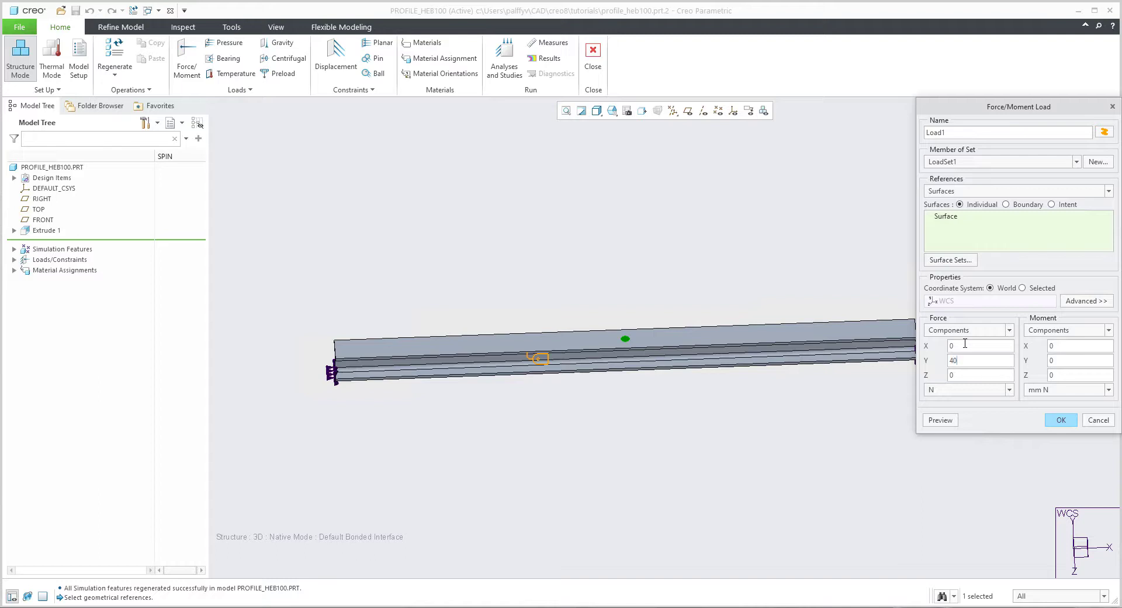
click(958, 390)
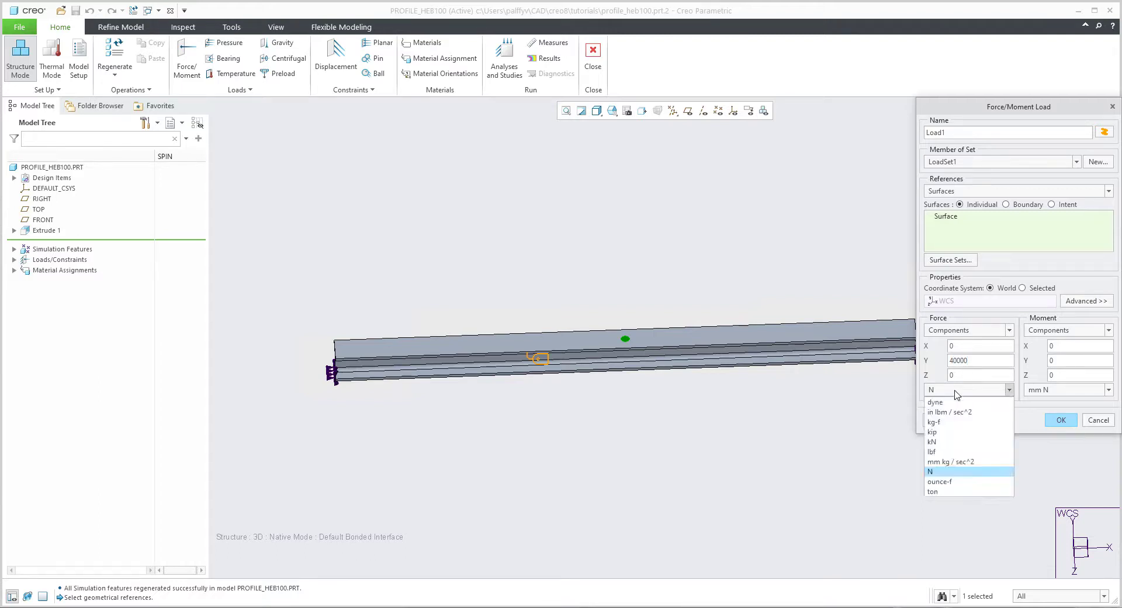
click(935, 471)
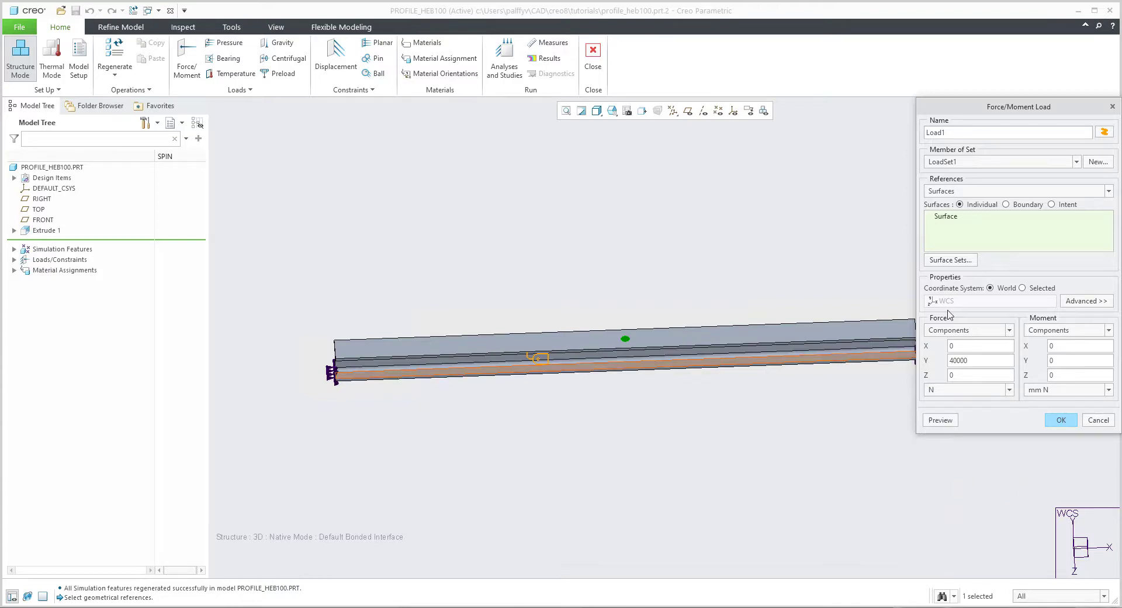
click(1060, 420)
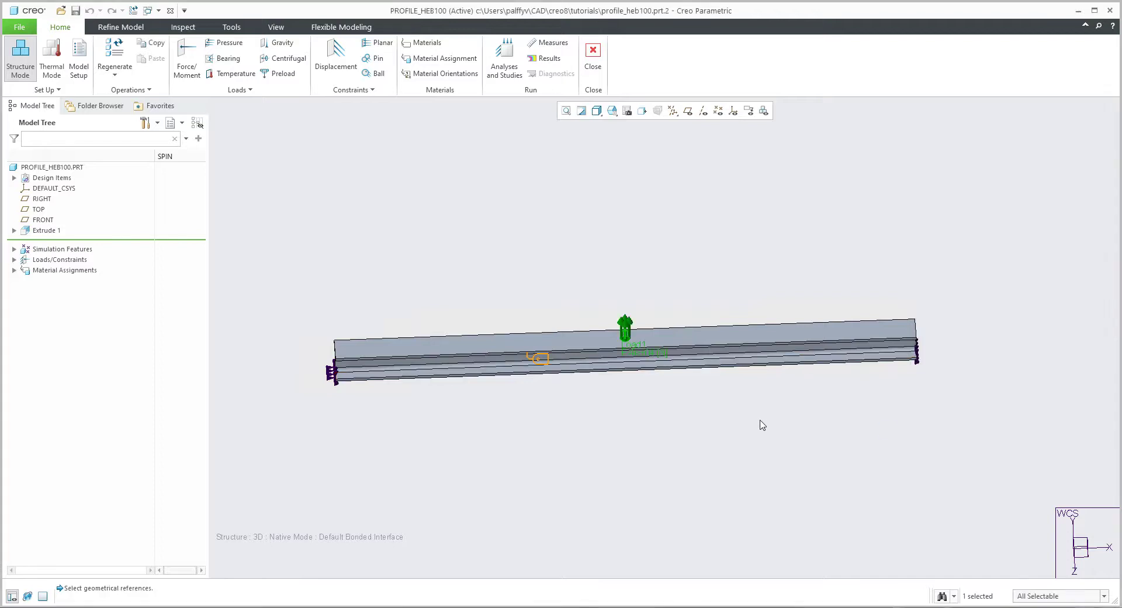
- Redefine Load1 on the midspan surface region with a Y force component of -40000 N so the load acts downward
click(15, 261)
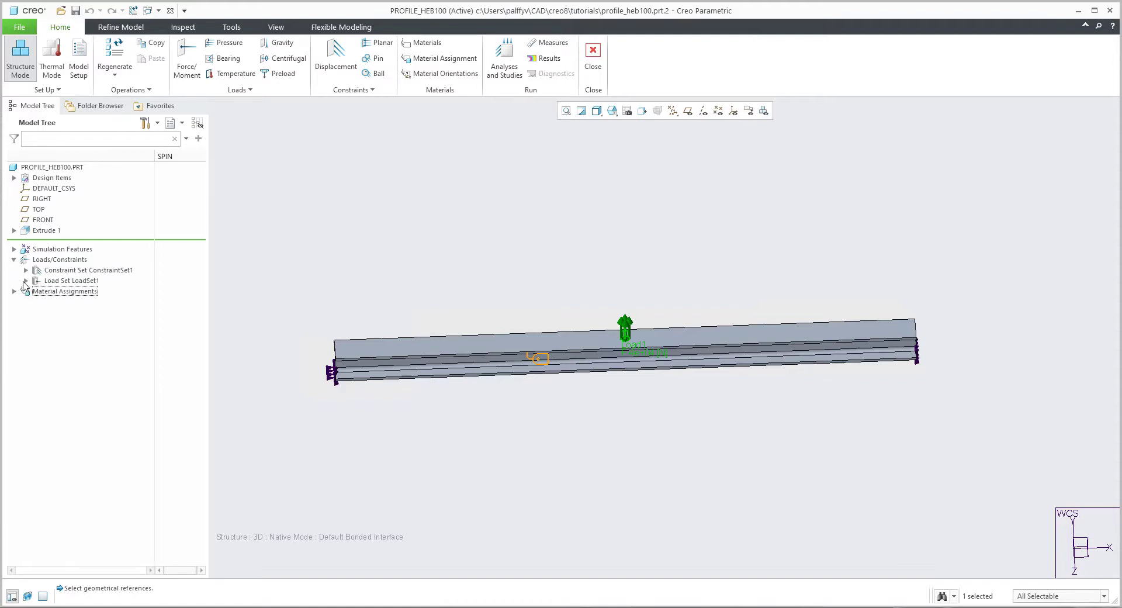
click(26, 282)
right_click(64, 291)
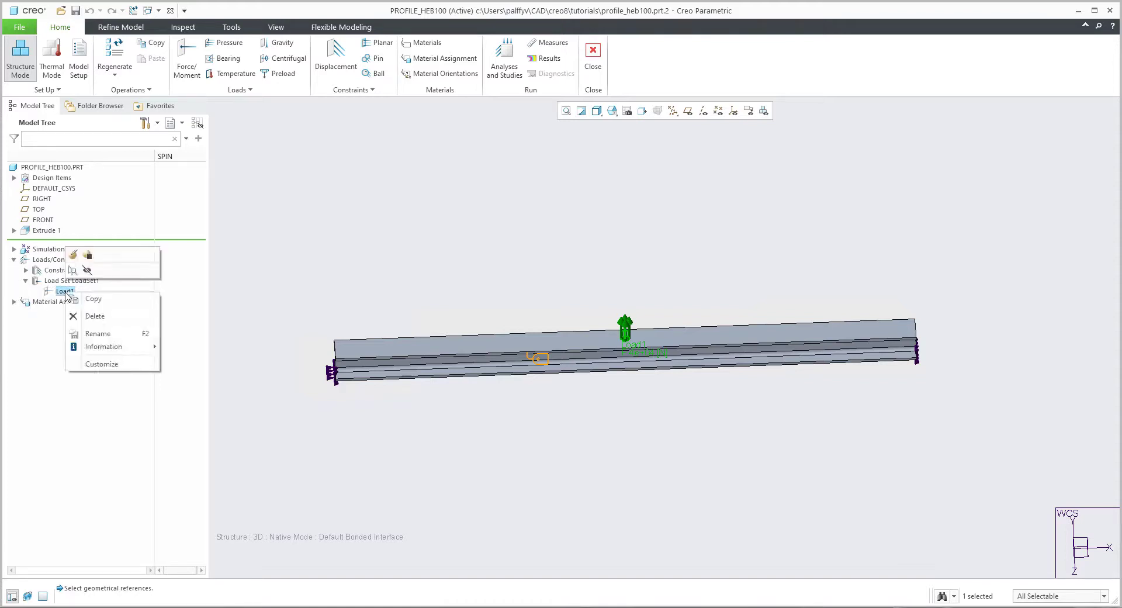
click(75, 253)
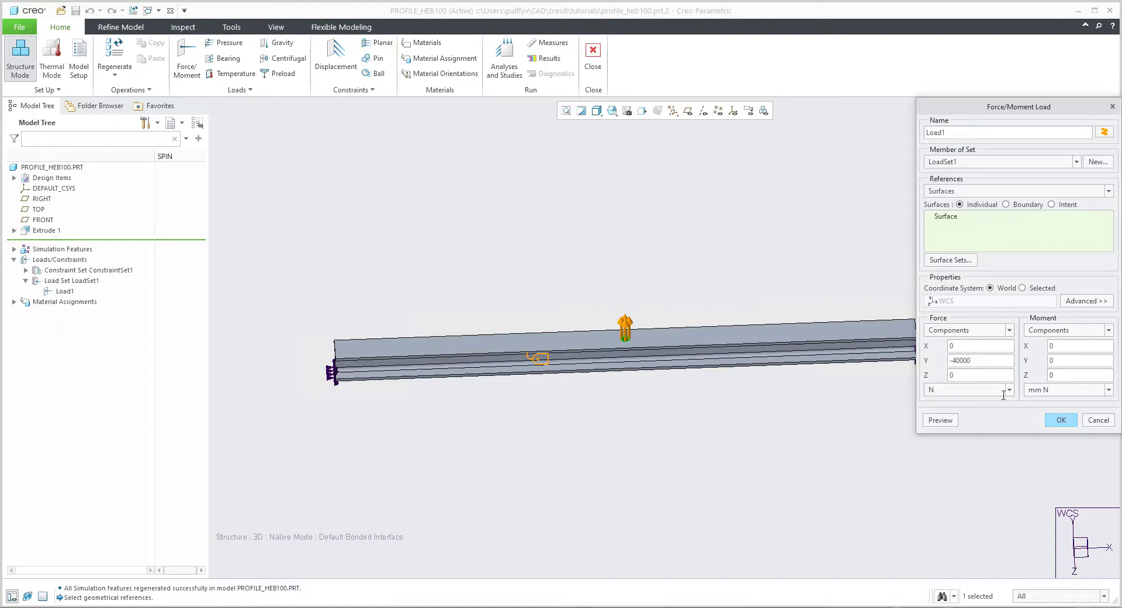
click(1061, 419)
middle_drag(683, 310, 629, 367)
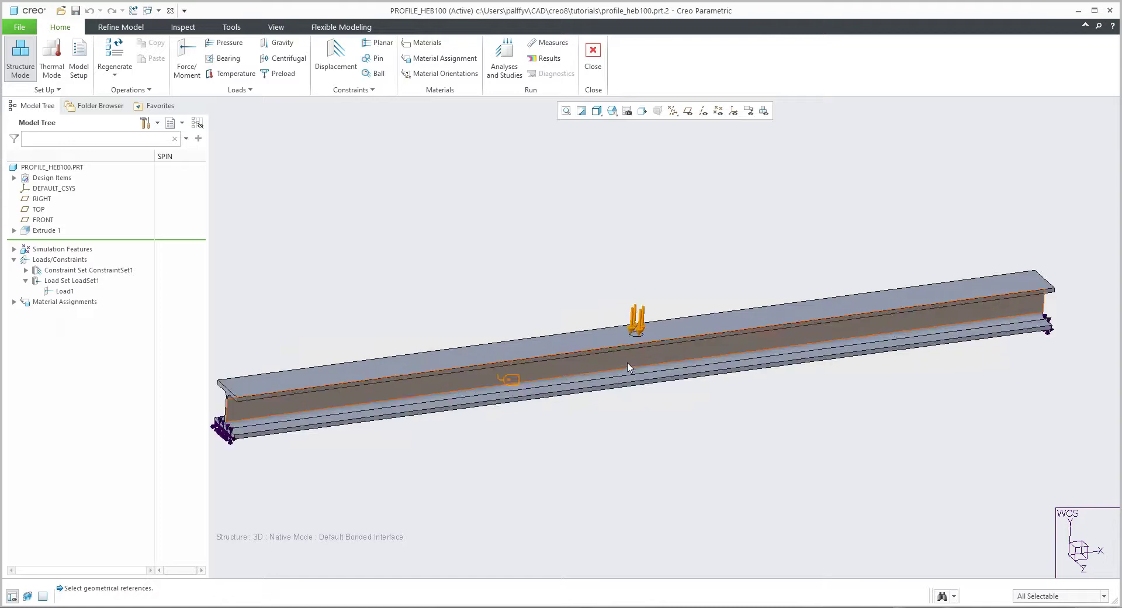
scroll(629, 367, down, 2)
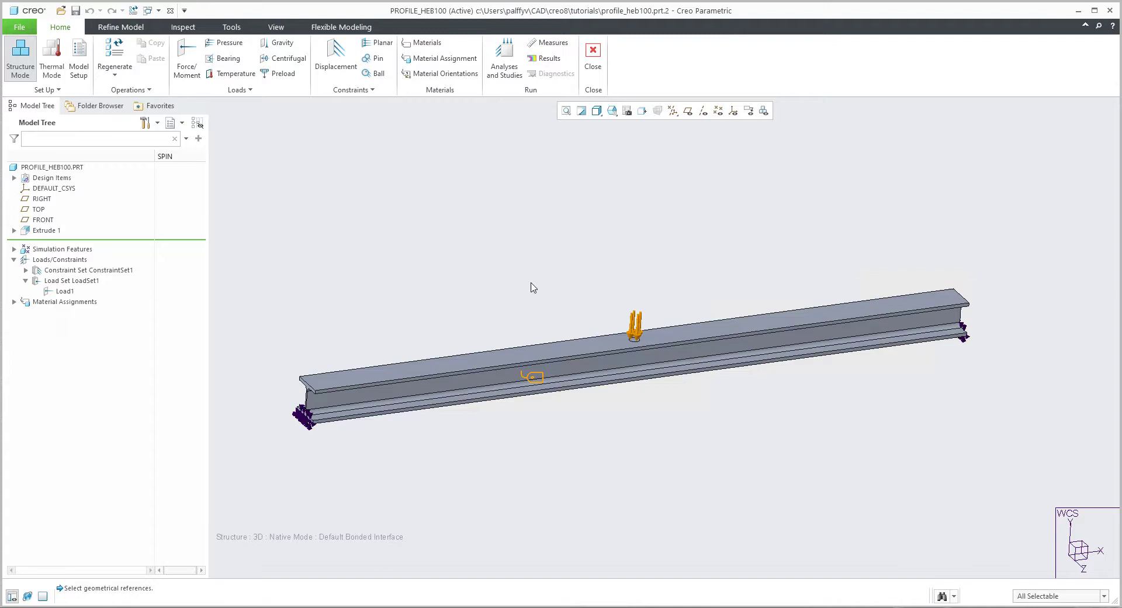
- Create static analysis Analysis1 using ConstraintSet1 and LoadSet1 with the Single-Pass Adaptive convergence method
click(517, 65)
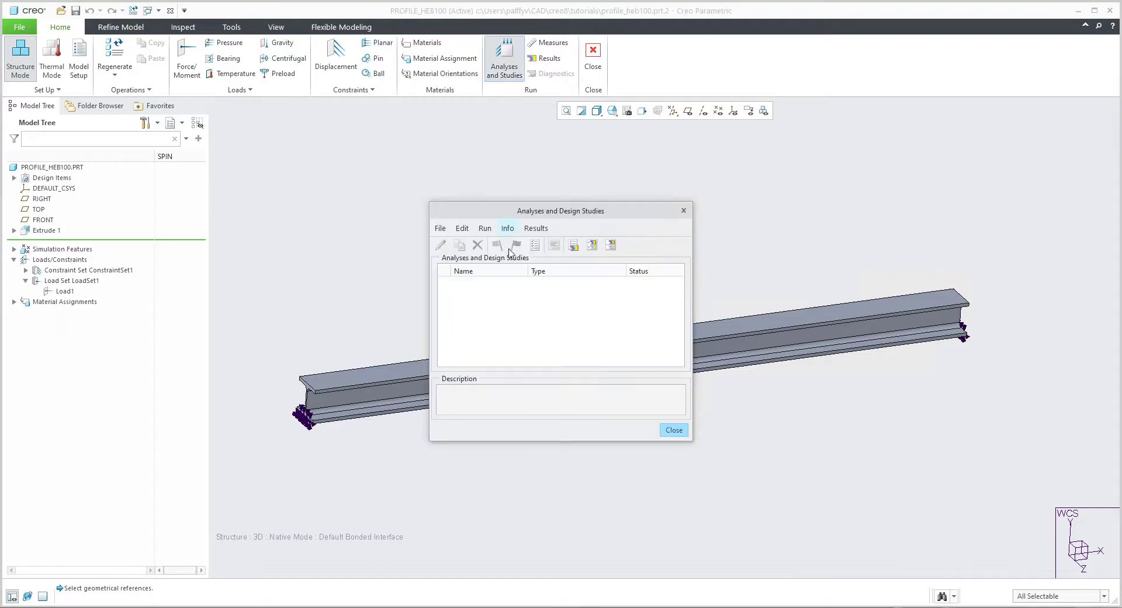
click(439, 229)
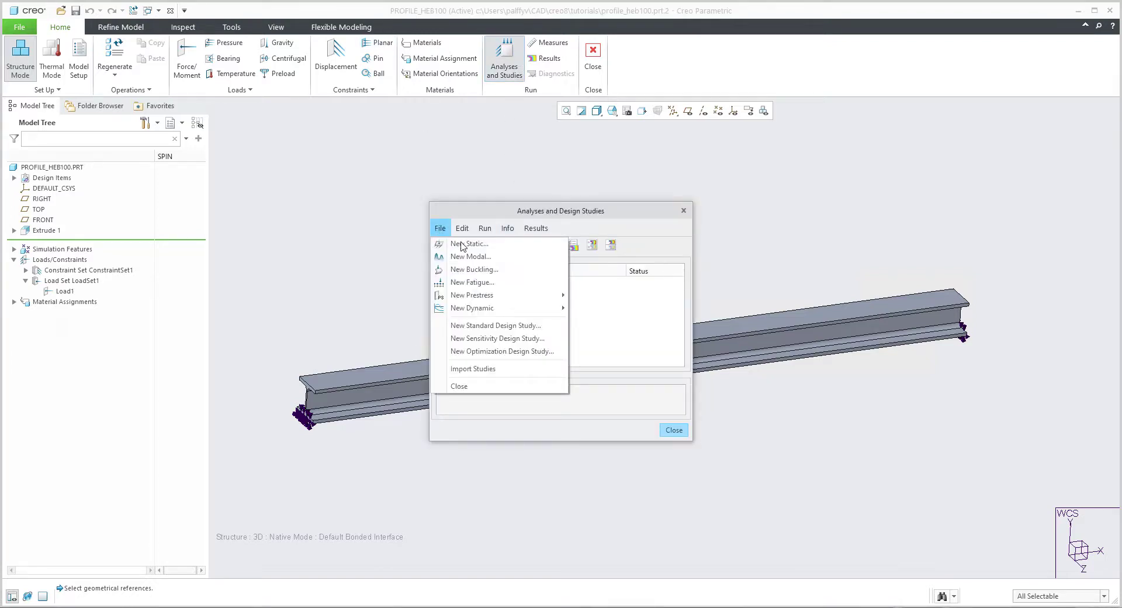
click(467, 244)
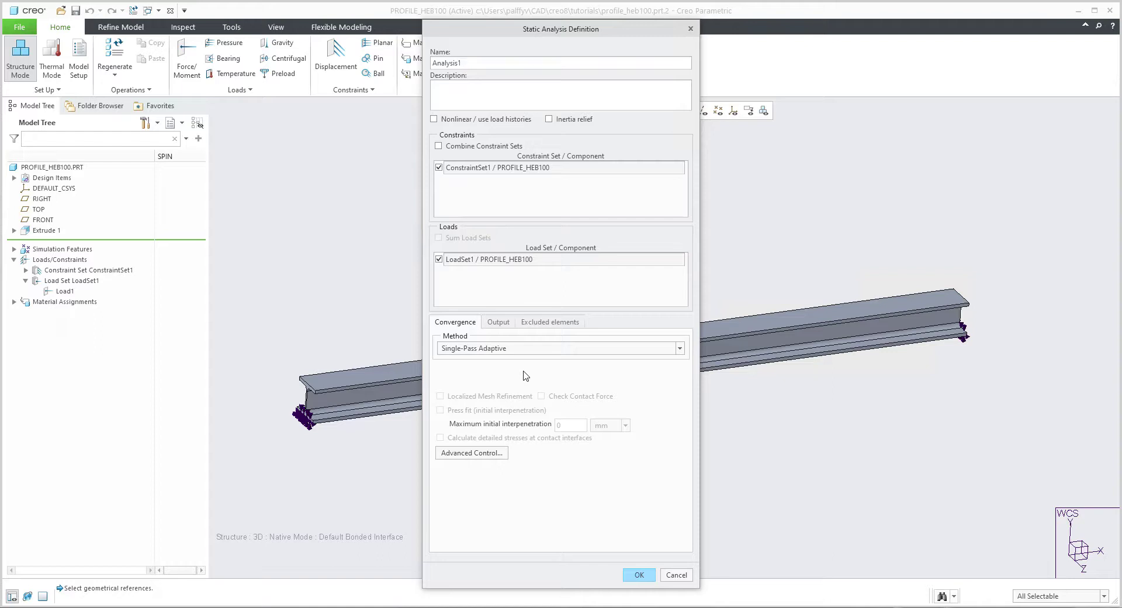
click(537, 348)
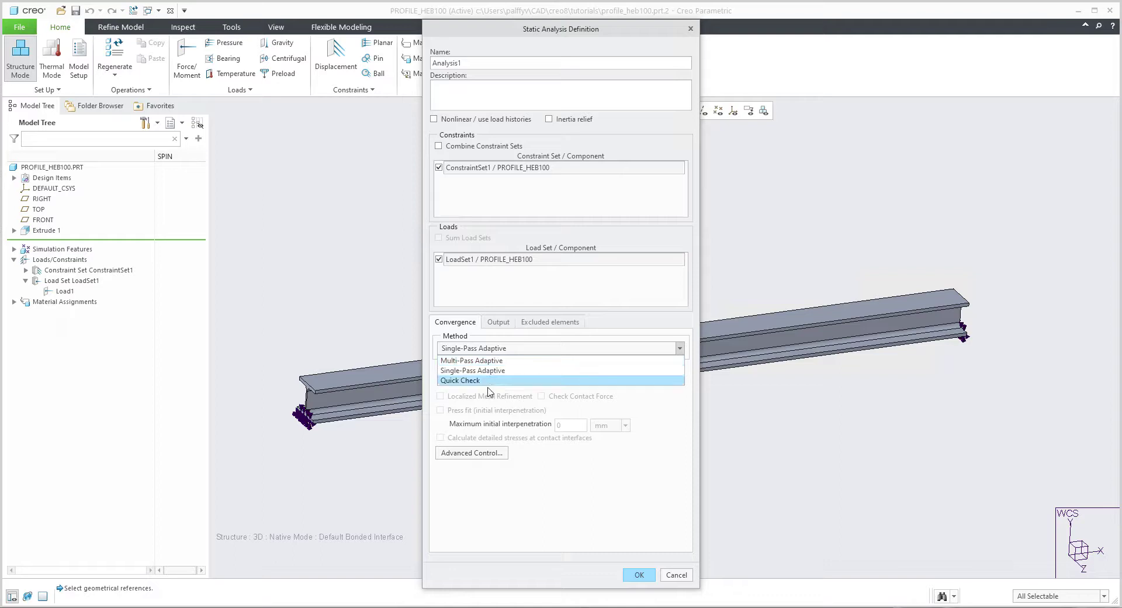
click(627, 491)
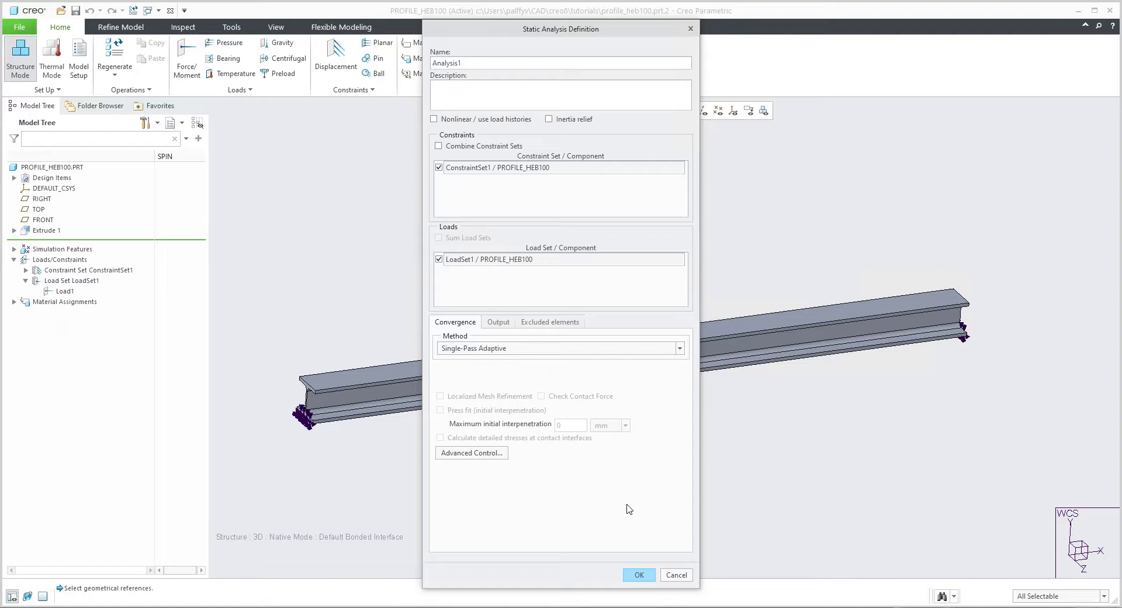
click(639, 575)
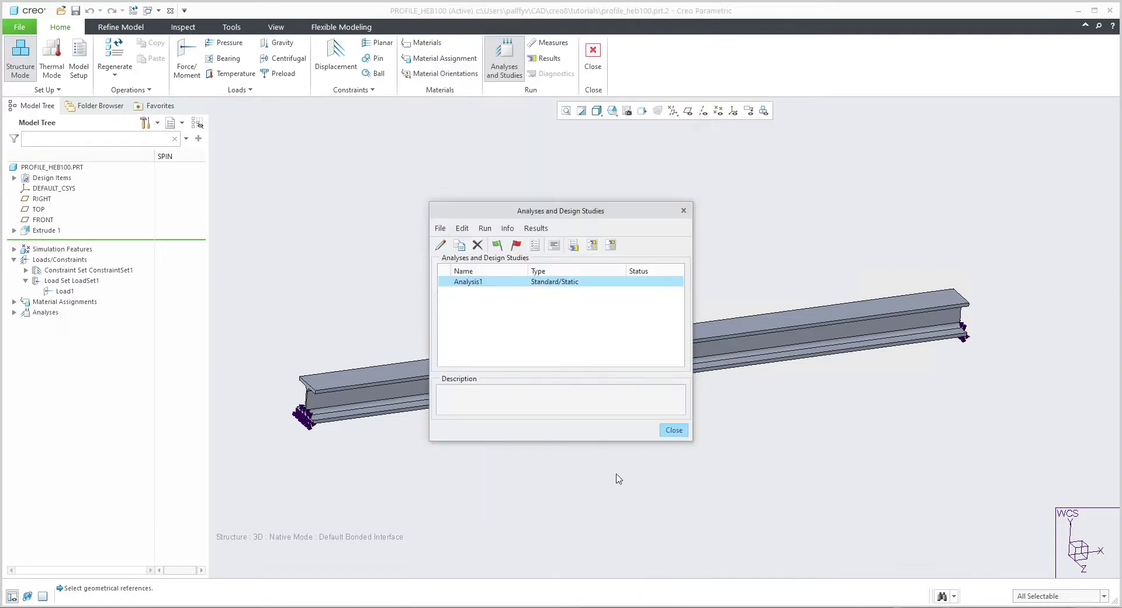
- Set the solver's memory allocation to 8000 MB and run Analysis1 with interactive diagnostics
click(538, 248)
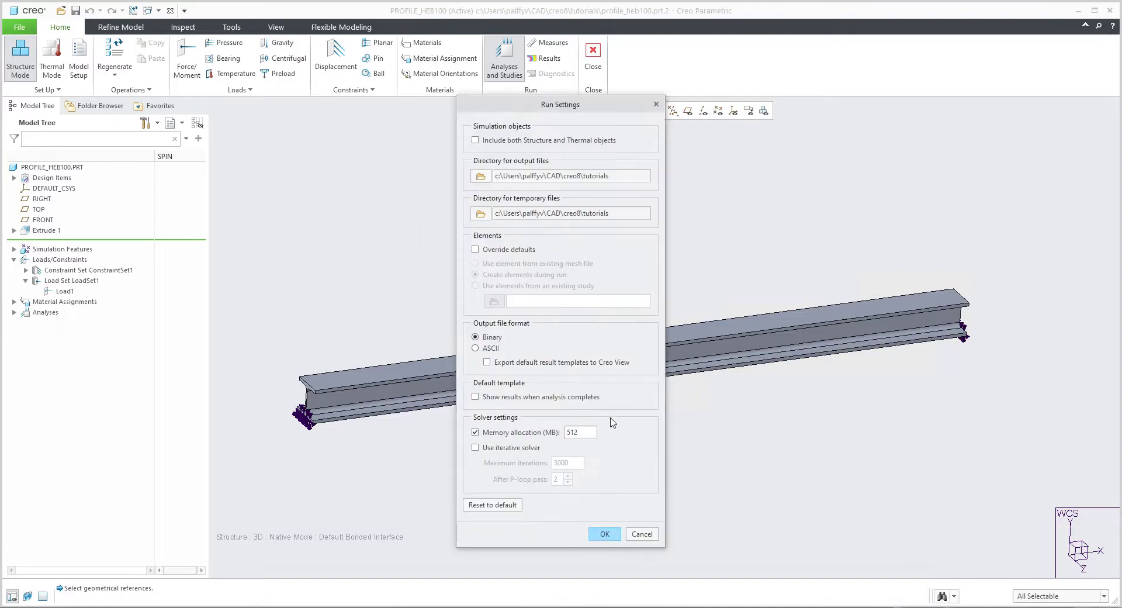
double_click(583, 435)
text(8000)
click(604, 534)
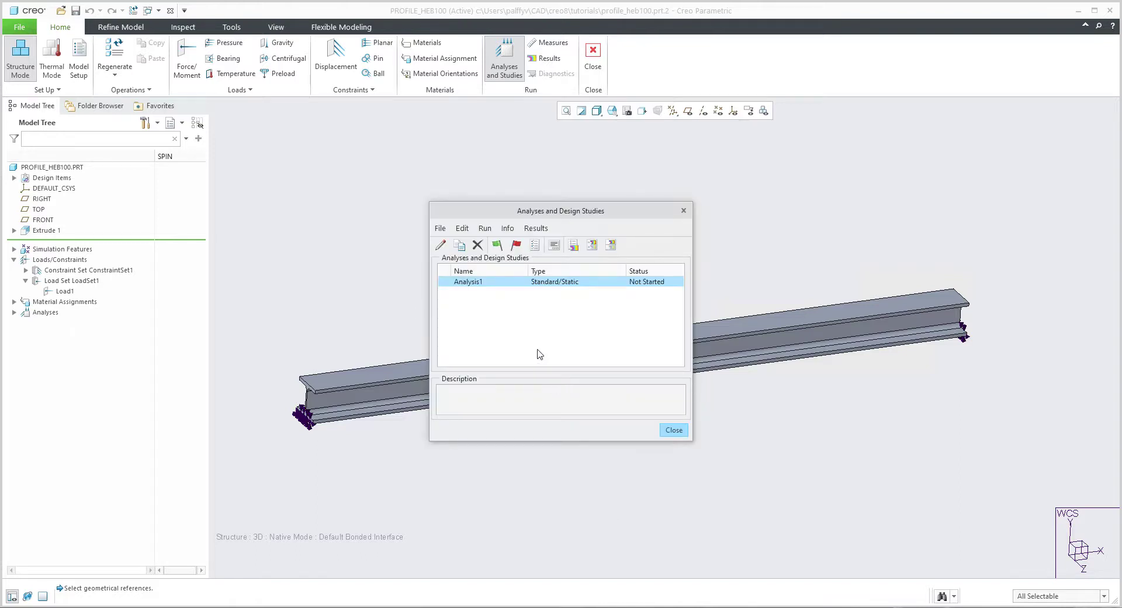
click(496, 249)
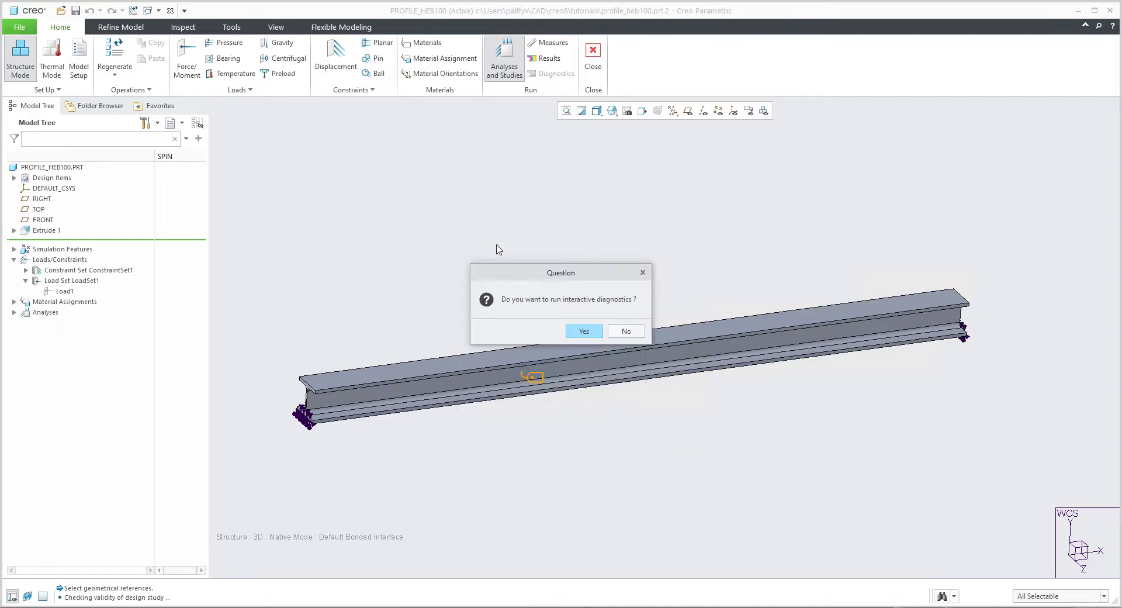
click(590, 333)
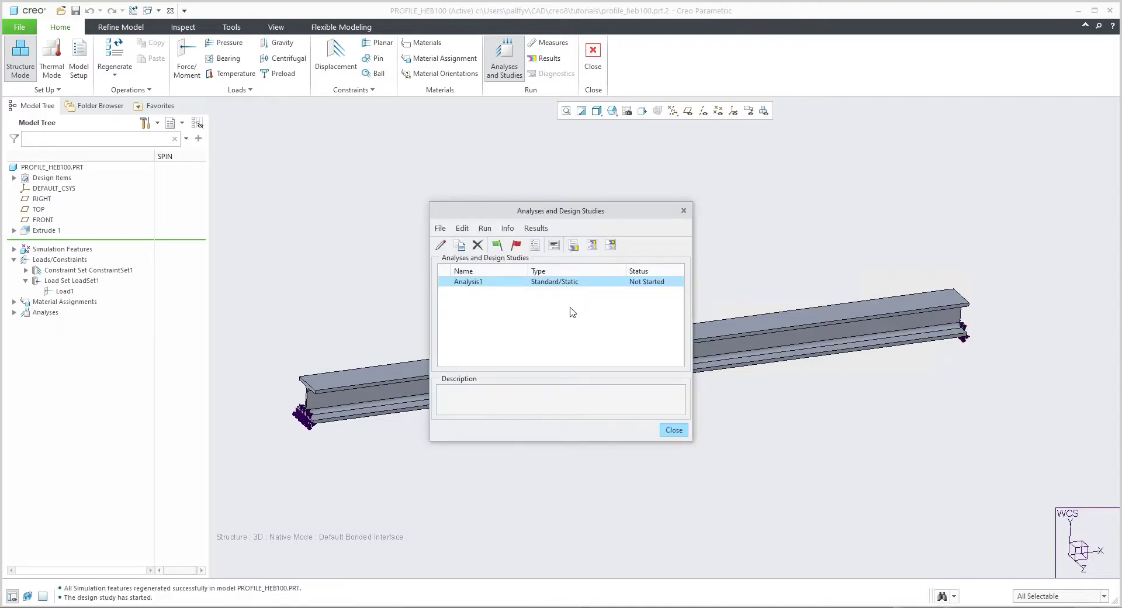
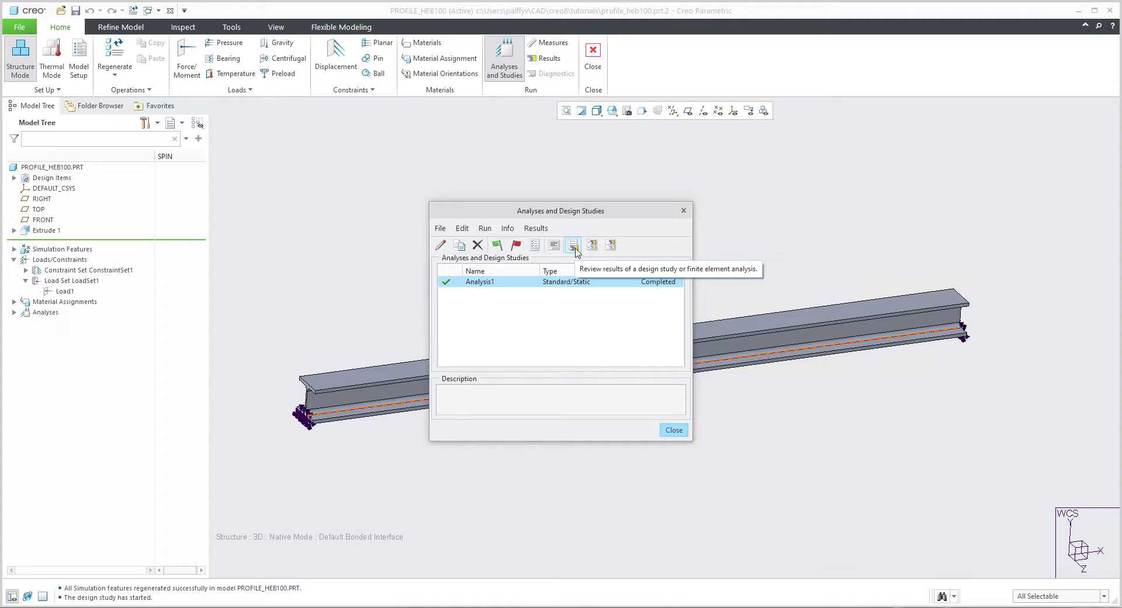
- Show Analysis1's von Mises stress as a fringe plot in MPa, deformed at 5% scaling with the undeformed shape overlaid
click(573, 247)
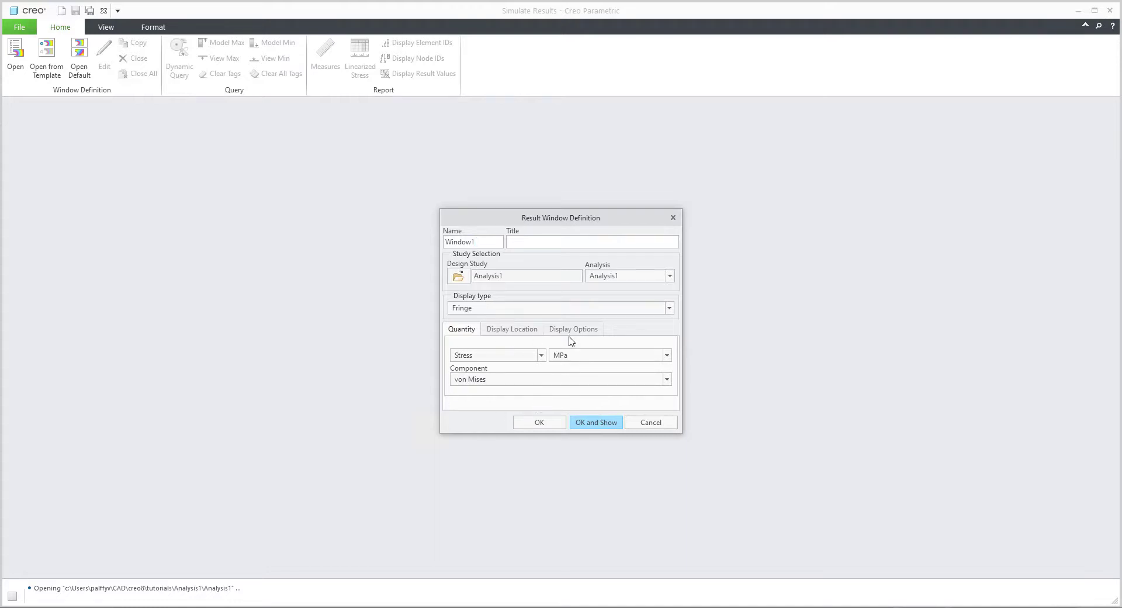
click(571, 331)
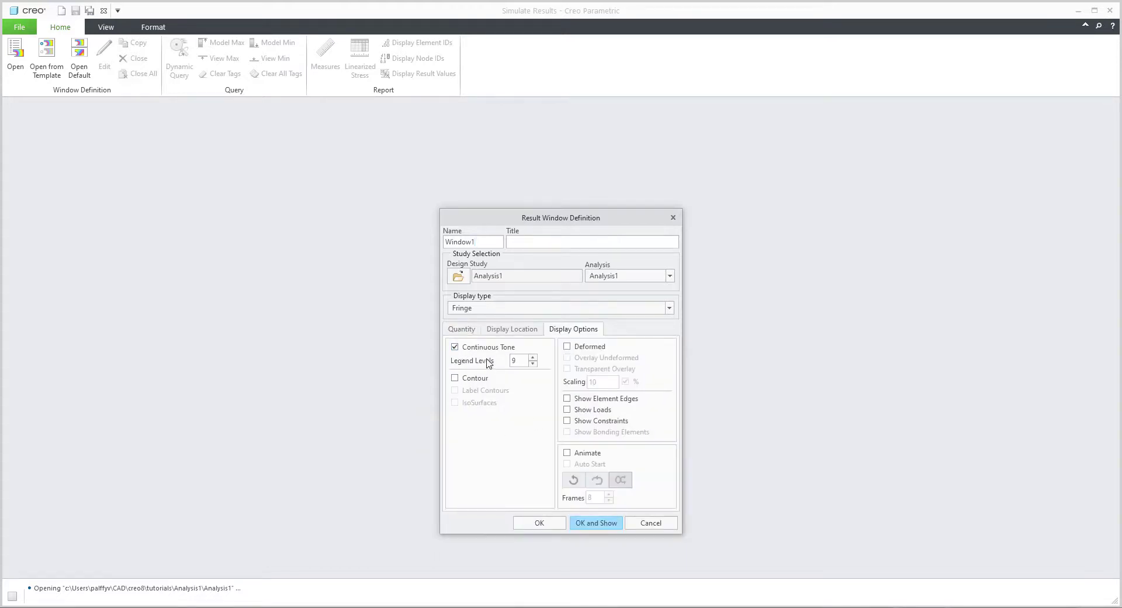
click(567, 347)
click(567, 357)
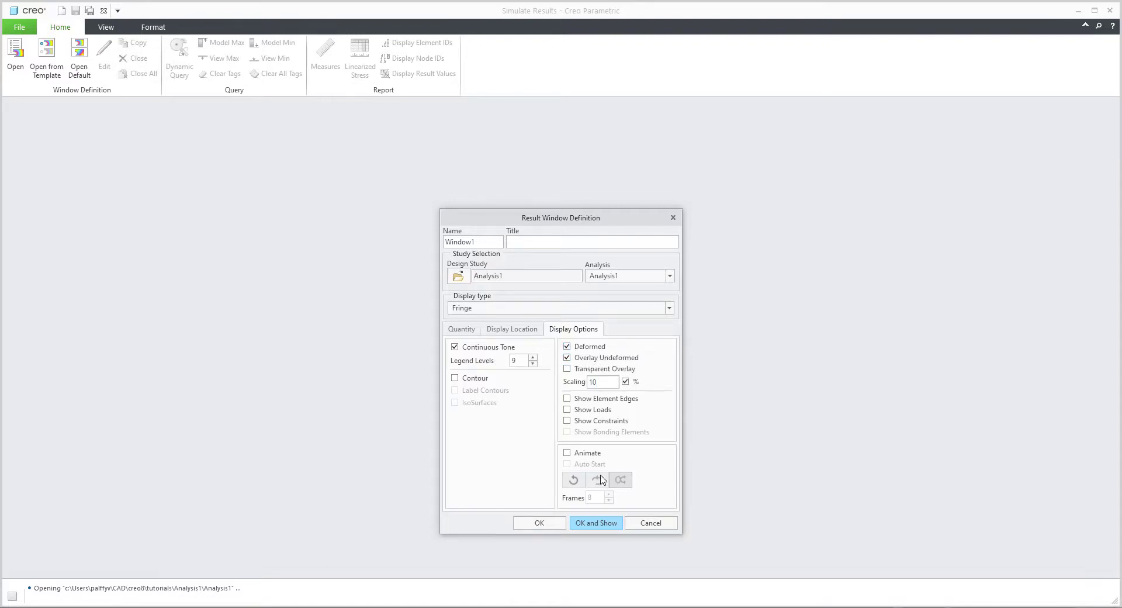
key(BackSpace)
key(BackSpace)
text(5)
key(BackSpace)
click(597, 524)
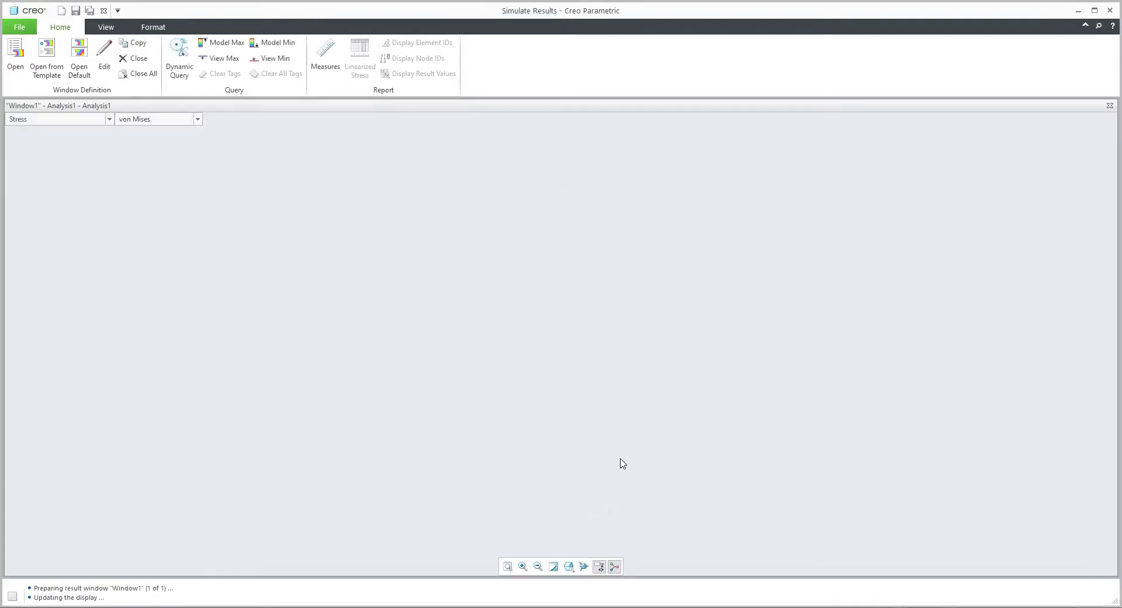
- Examine the von Mises stress distribution along the deformed beam, including both supported ends and the loaded midspan
middle_drag(608, 319, 647, 321)
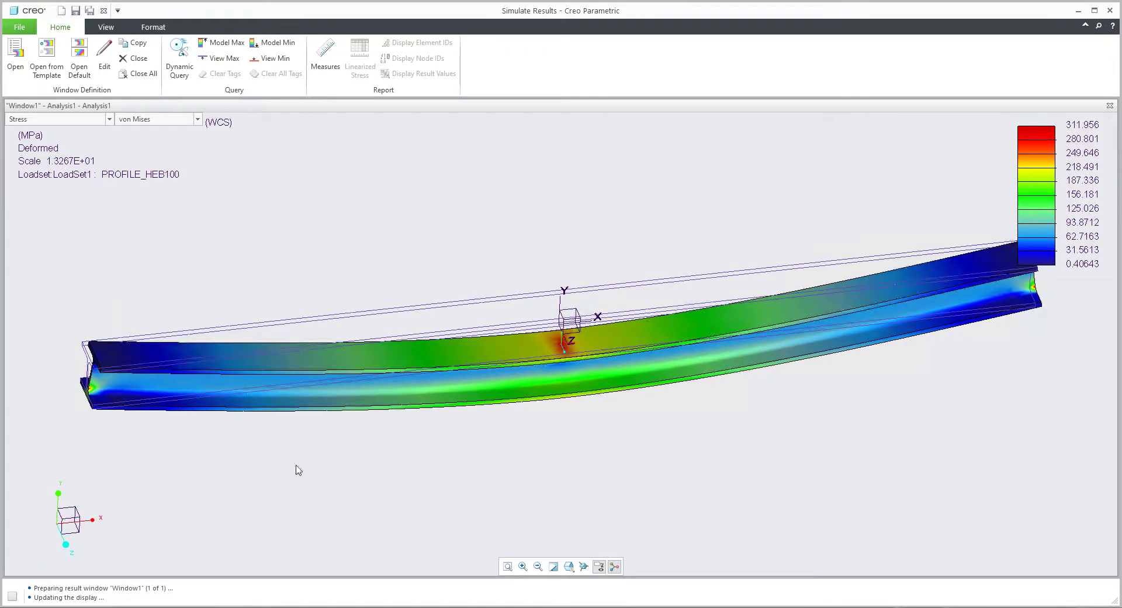
scroll(75, 409, down, 5)
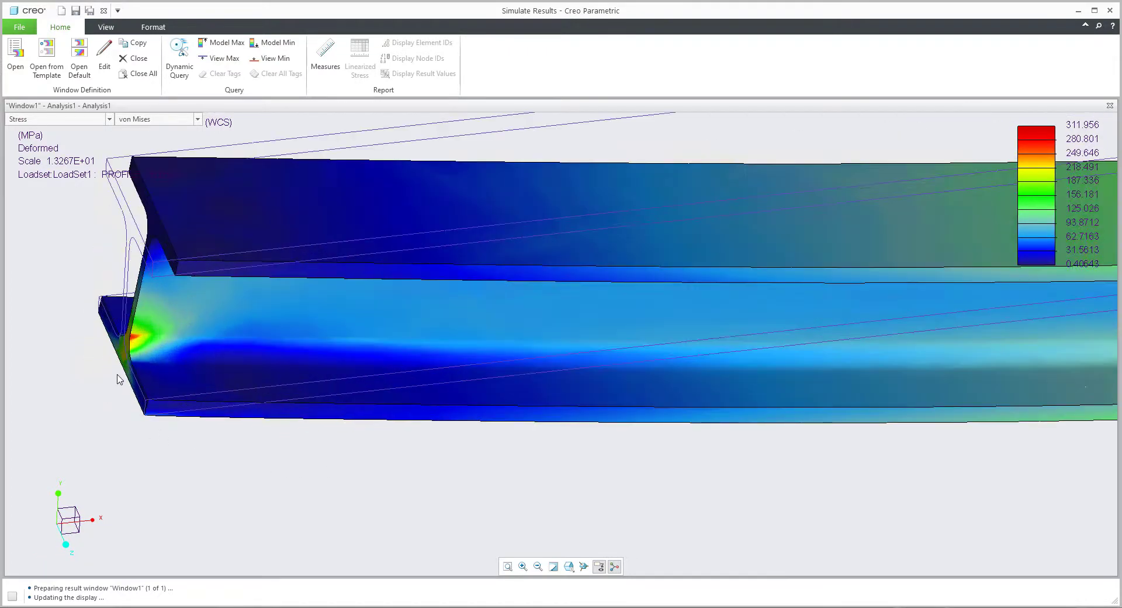
scroll(134, 406, up, 8)
middle_drag(656, 376, 702, 350)
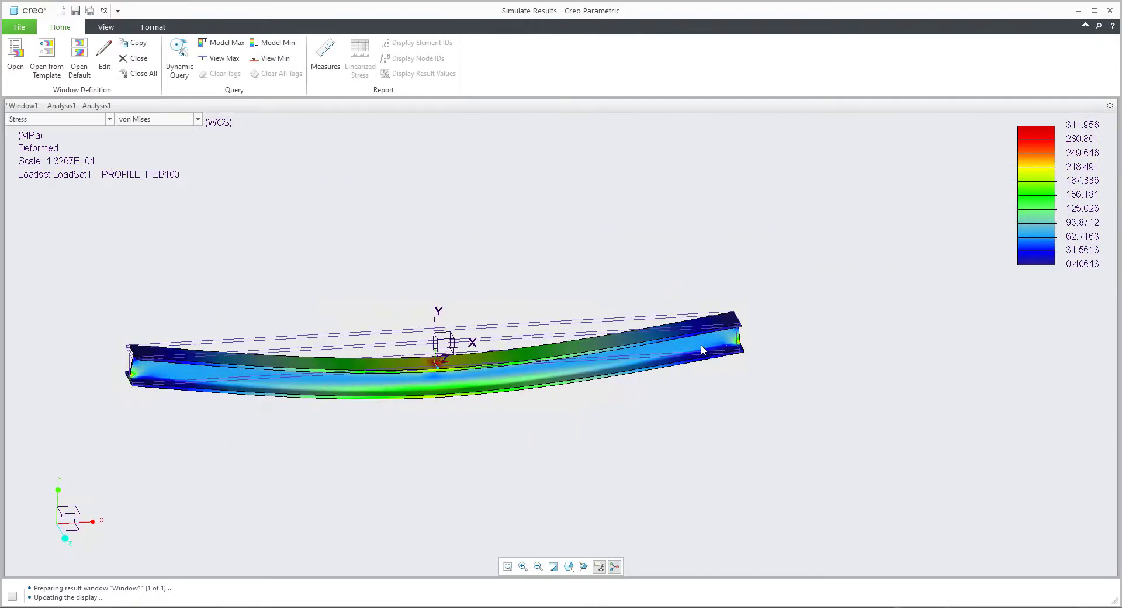
scroll(702, 350, down, 3)
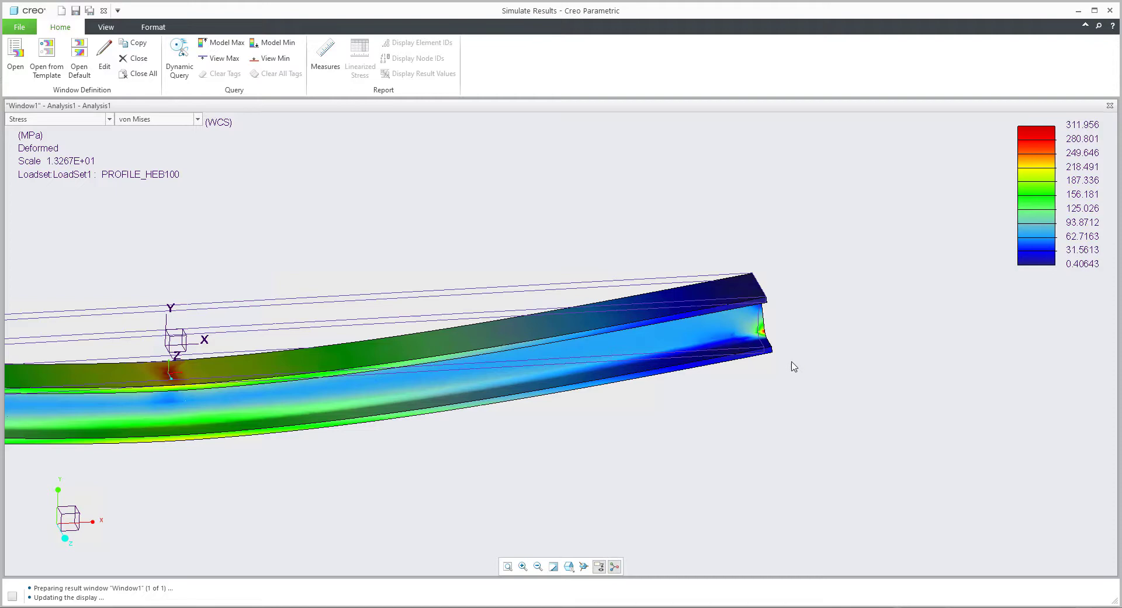
scroll(802, 366, up, 3)
mouse_move(658, 381)
middle_down()
mouse_move(682, 374)
mouse_move(676, 388)
middle_up()
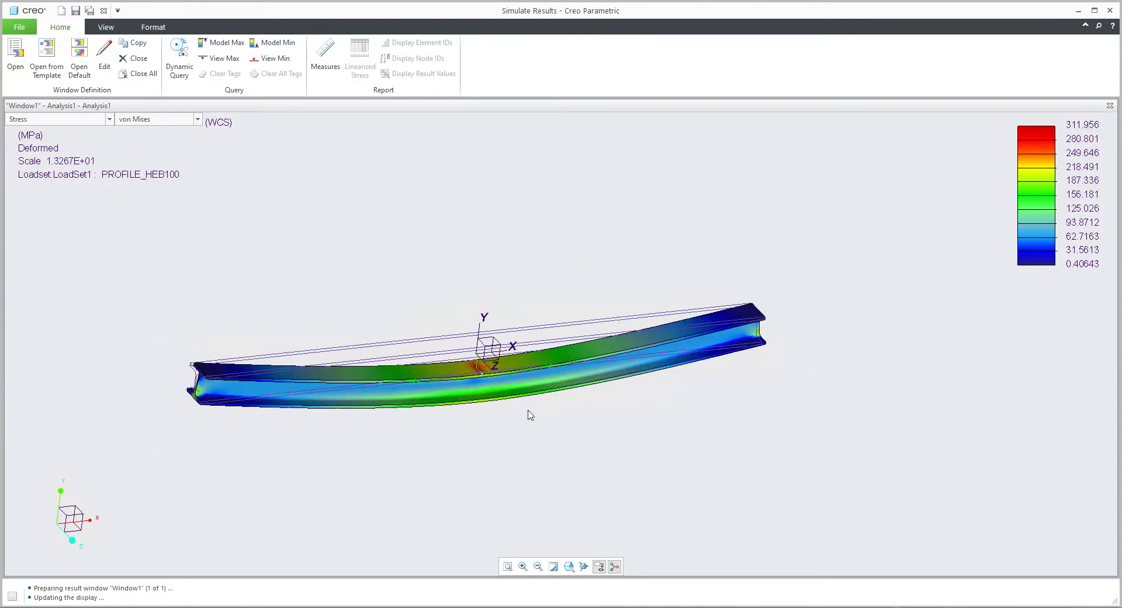
middle_drag(530, 417, 529, 416)
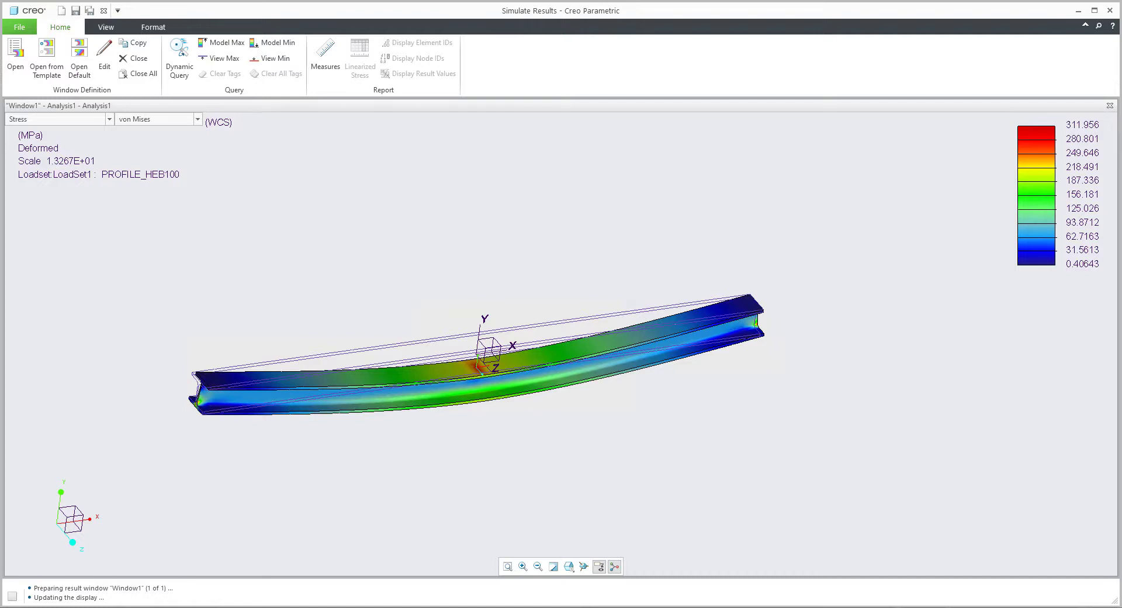
- Query the von Mises stress on the lower flange's underside at midspan and compare it with the extreme-fibre stress in HEB100.png
key(alt+Tab)
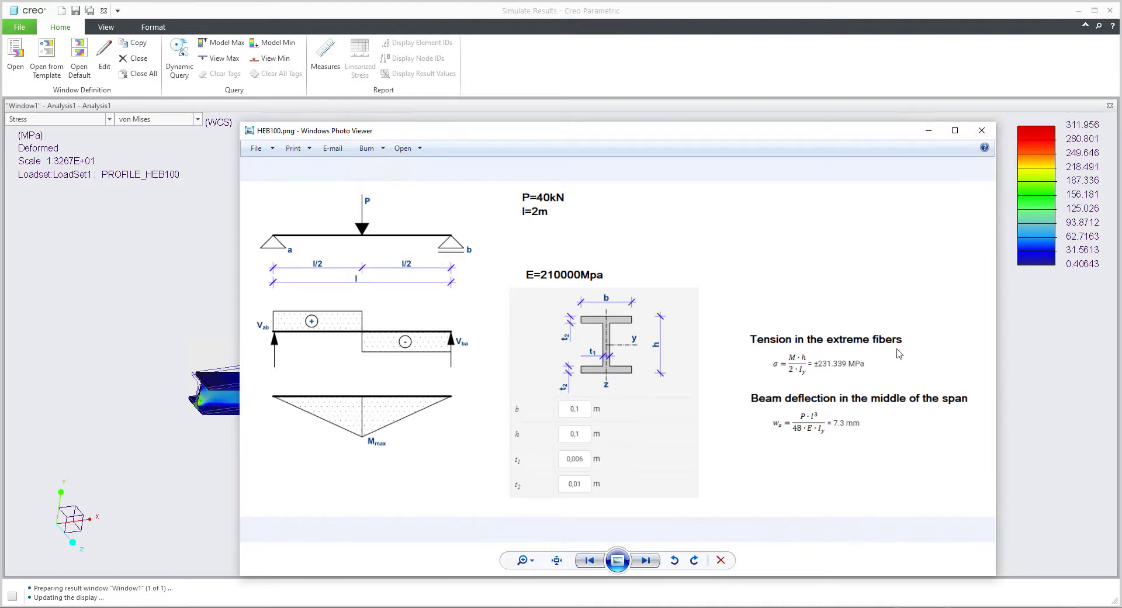
click(928, 131)
middle_drag(481, 341, 484, 422)
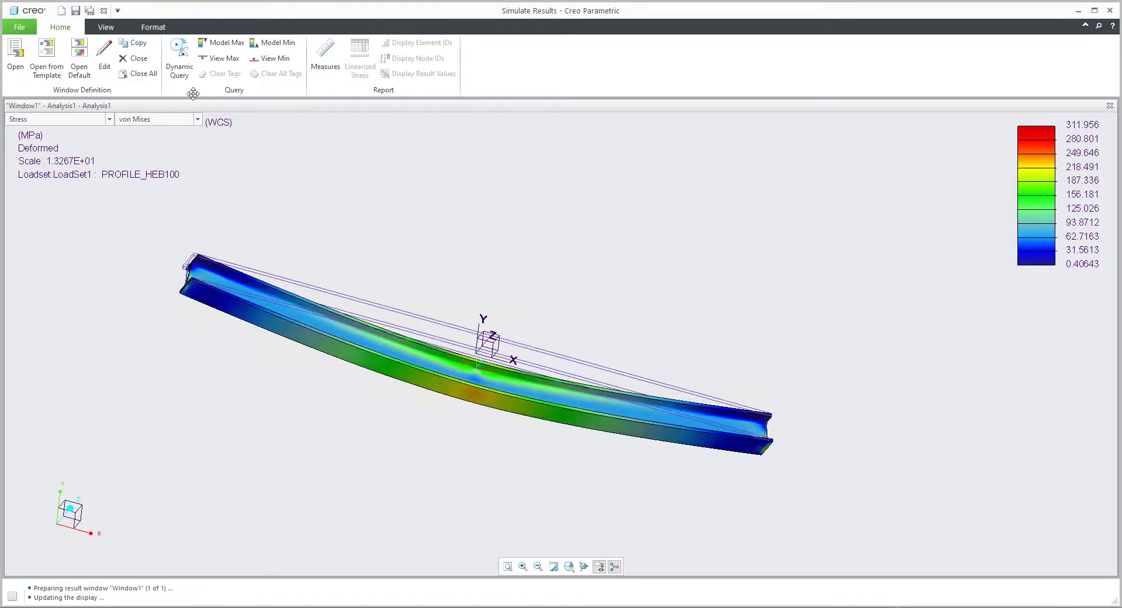
click(179, 70)
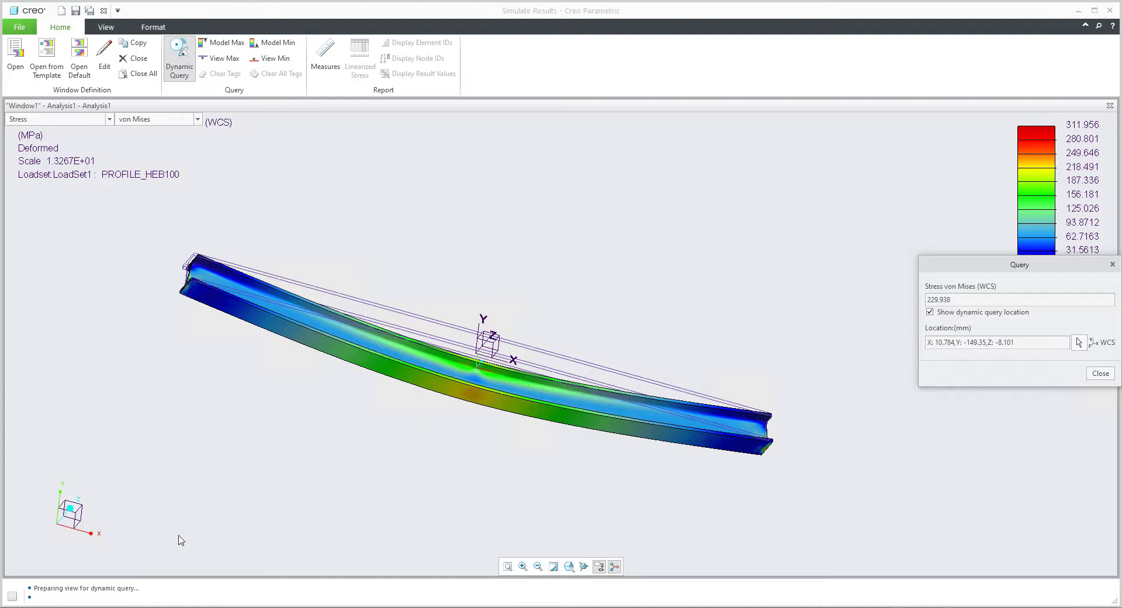
key(alt+Tab)
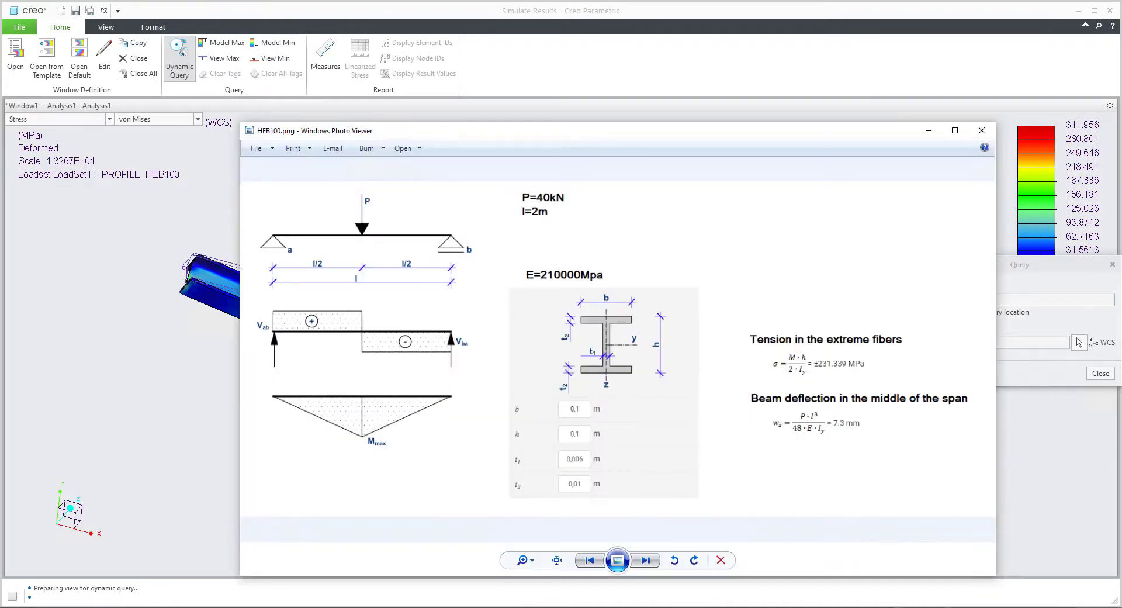
key(alt+Tab)
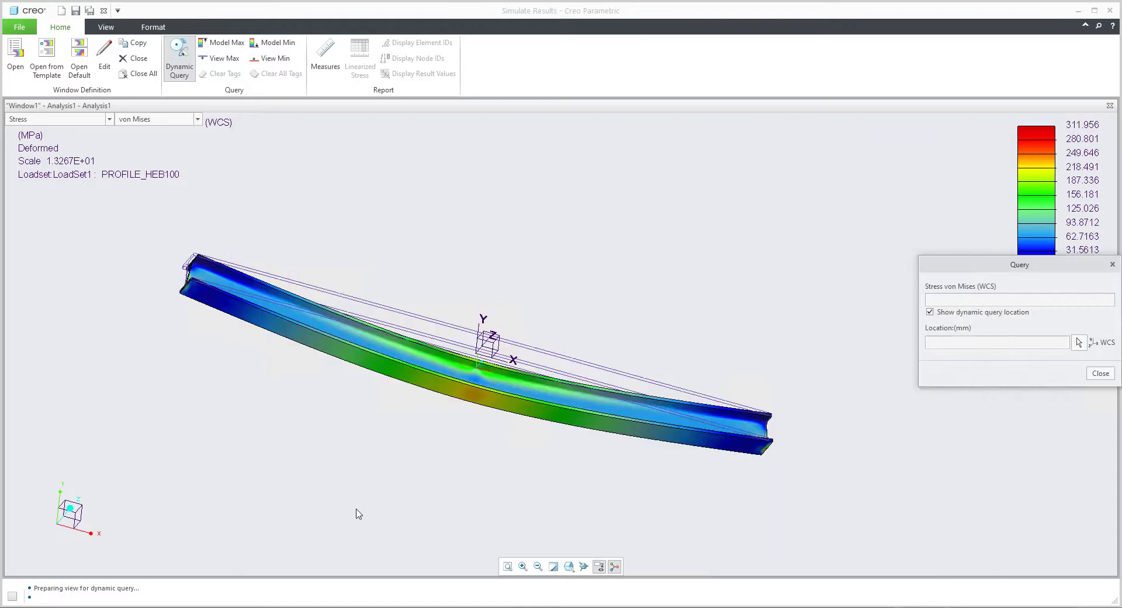
mouse_move(476, 399)
click(1100, 373)
- Change the displayed result quantity to Displacement with the Magnitude component
middle_drag(540, 346, 245, 356)
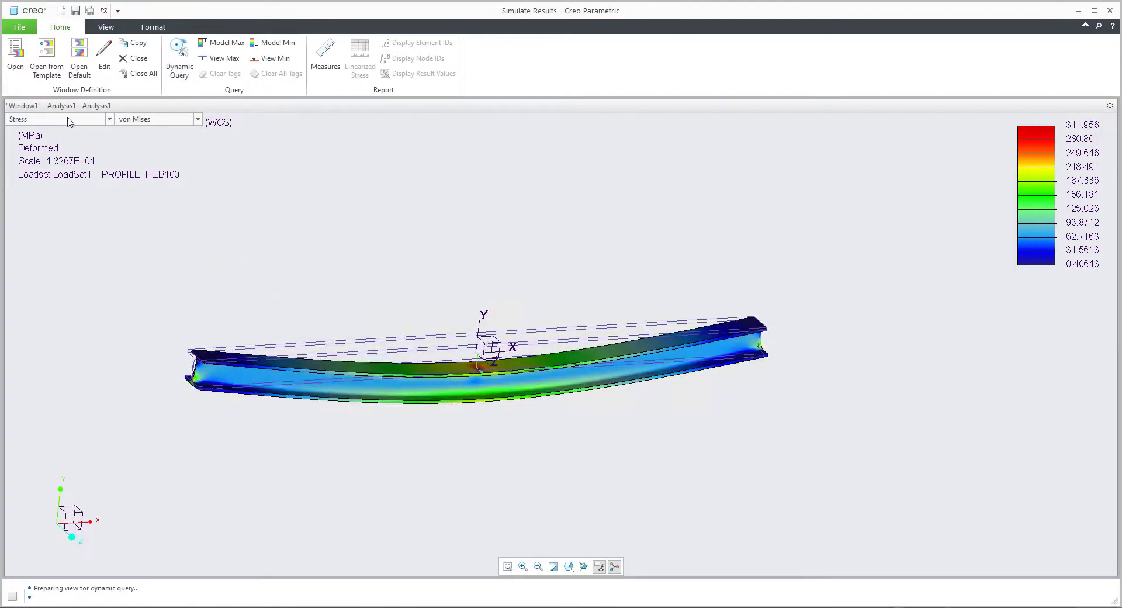
click(69, 121)
click(33, 142)
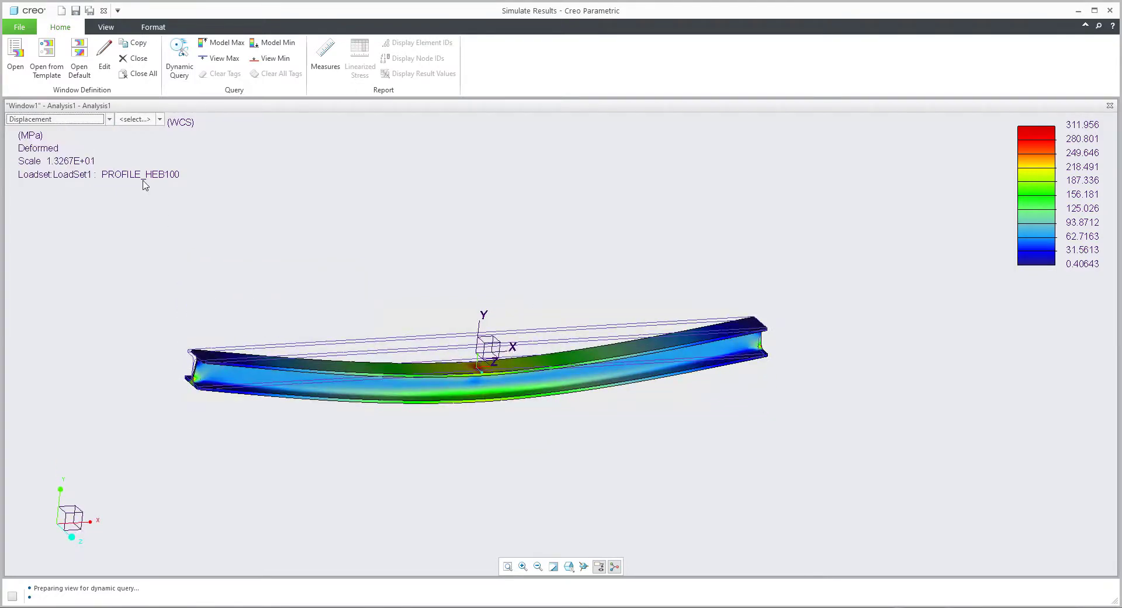
click(139, 121)
click(141, 145)
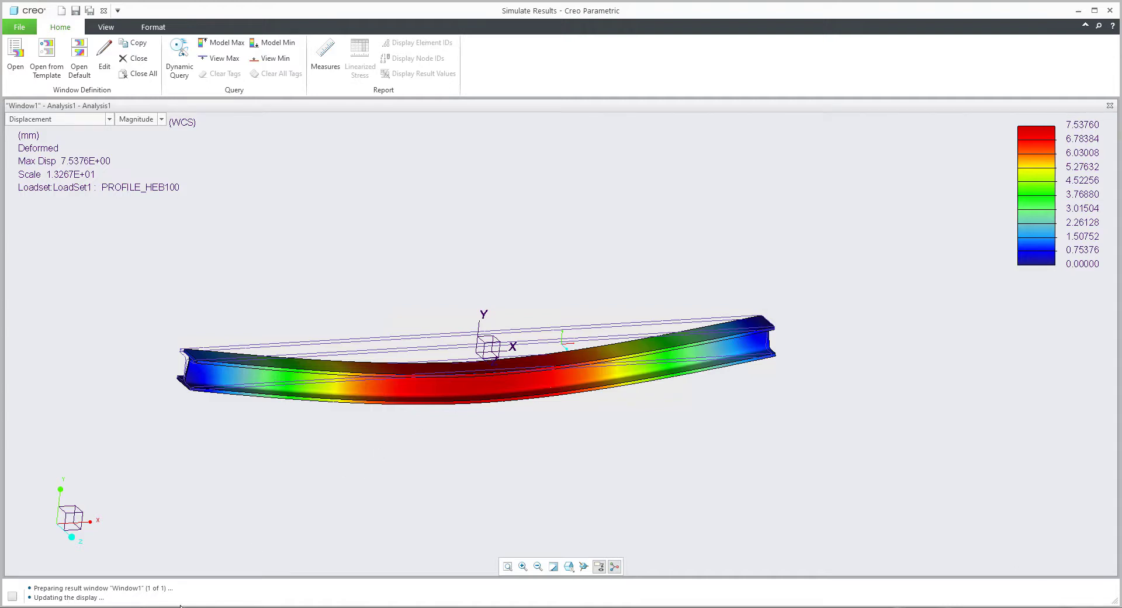
- Query the displacement magnitude along the beam's lower flange around midspan
click(179, 58)
drag(401, 329, 496, 404)
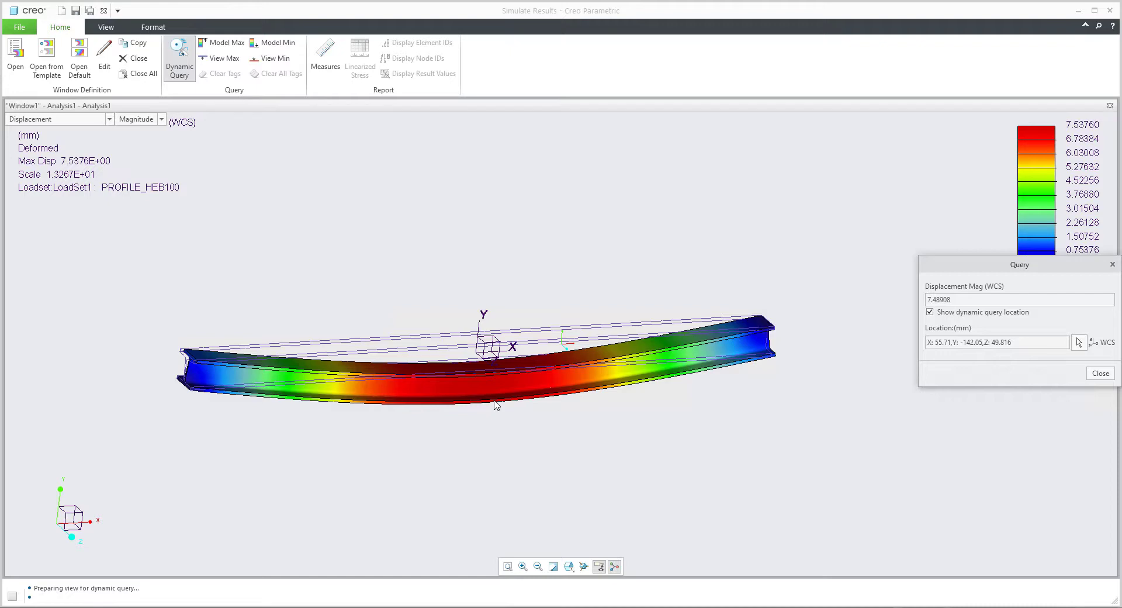
middle_drag(496, 405, 478, 385)
mouse_move(478, 386)
mouse_down()
mouse_move(495, 393)
mouse_move(481, 392)
mouse_up()
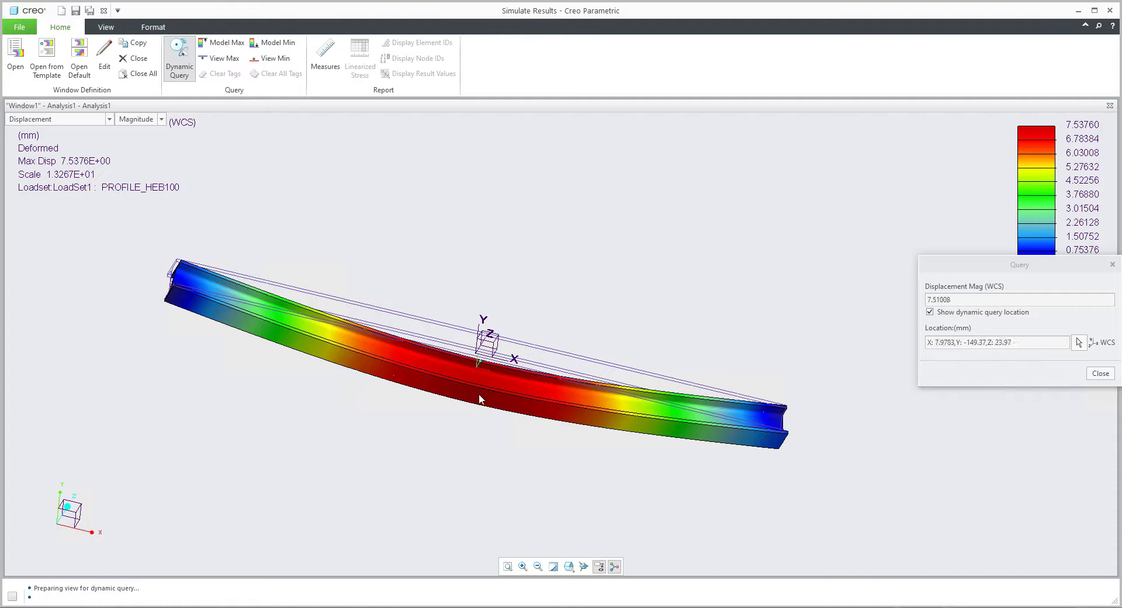
click(1100, 373)
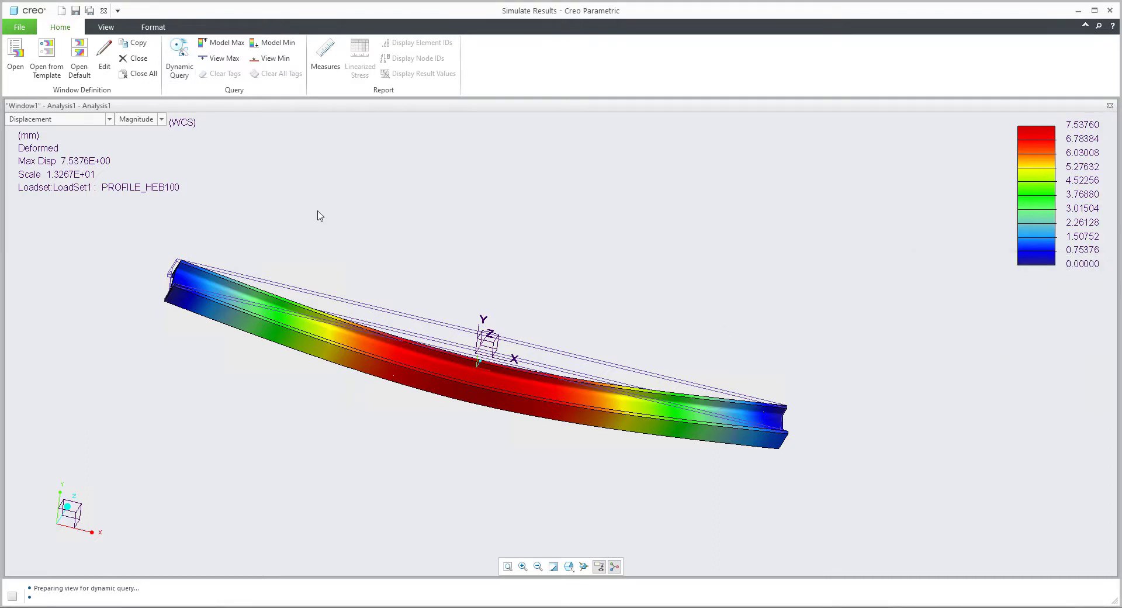
- Tag the model's maximum displacement, inspect its location on the deformed beam, and start clearing the tag
click(222, 45)
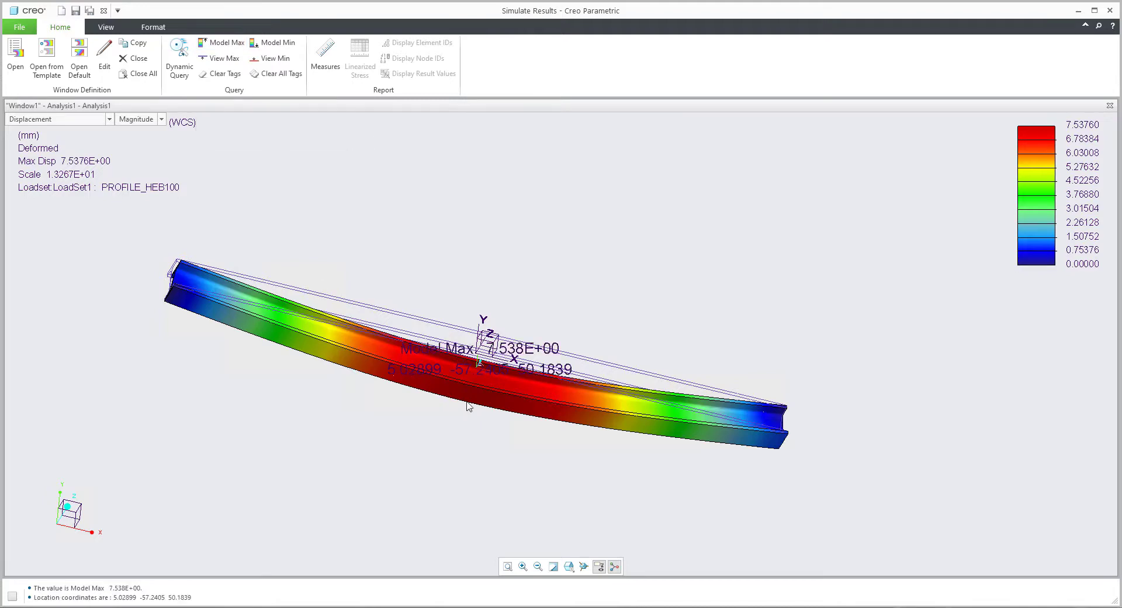
mouse_move(472, 417)
middle_down()
mouse_move(471, 468)
mouse_move(476, 412)
middle_up()
scroll(496, 395, up, 4)
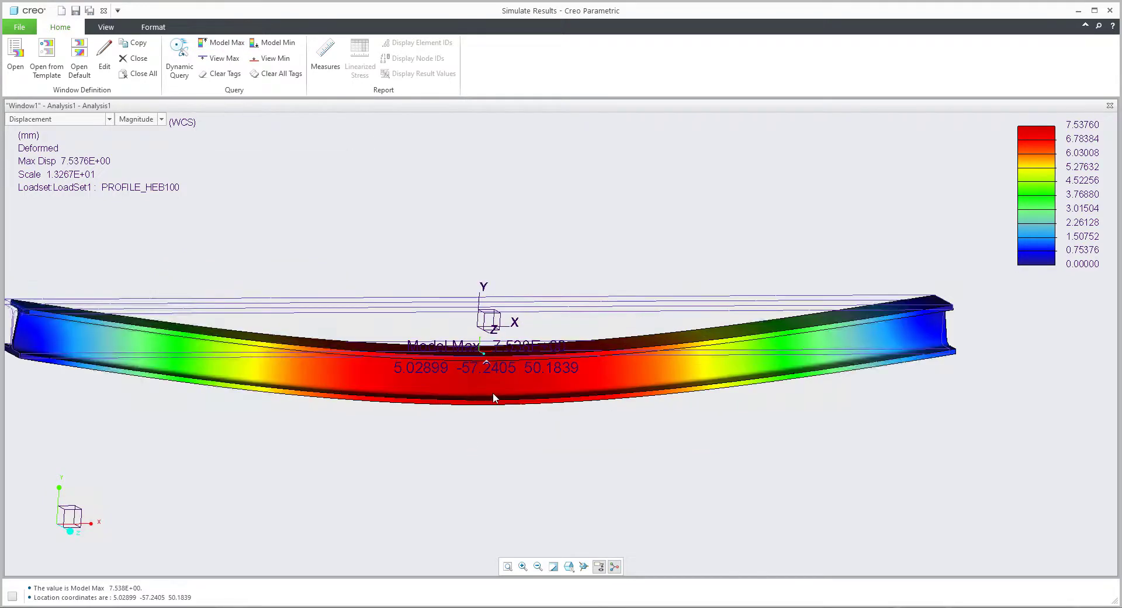
scroll(492, 393, down, 4)
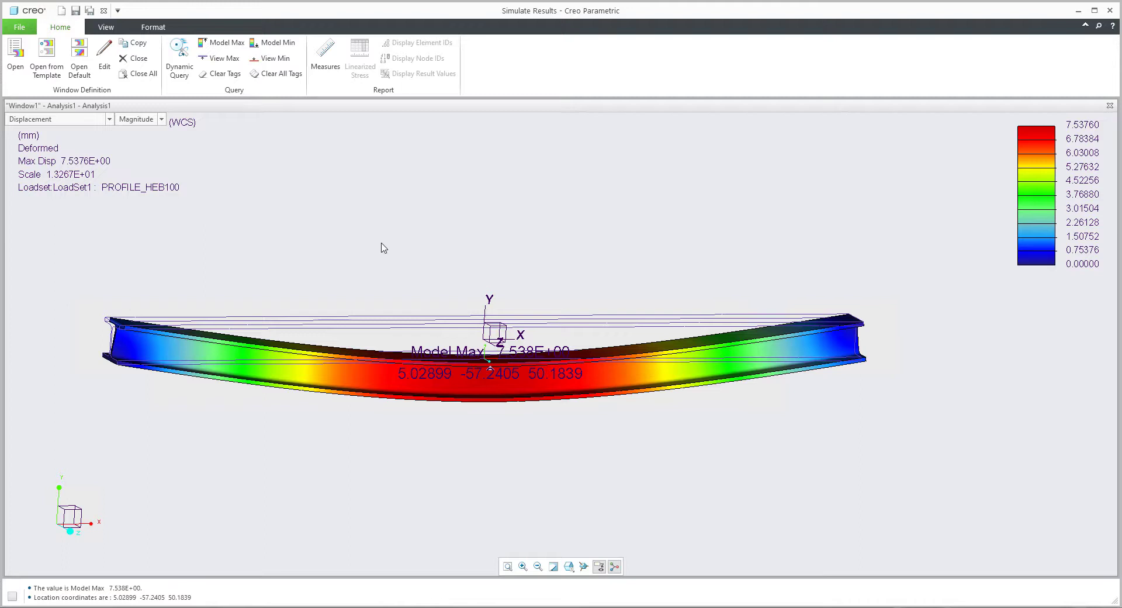
click(229, 76)
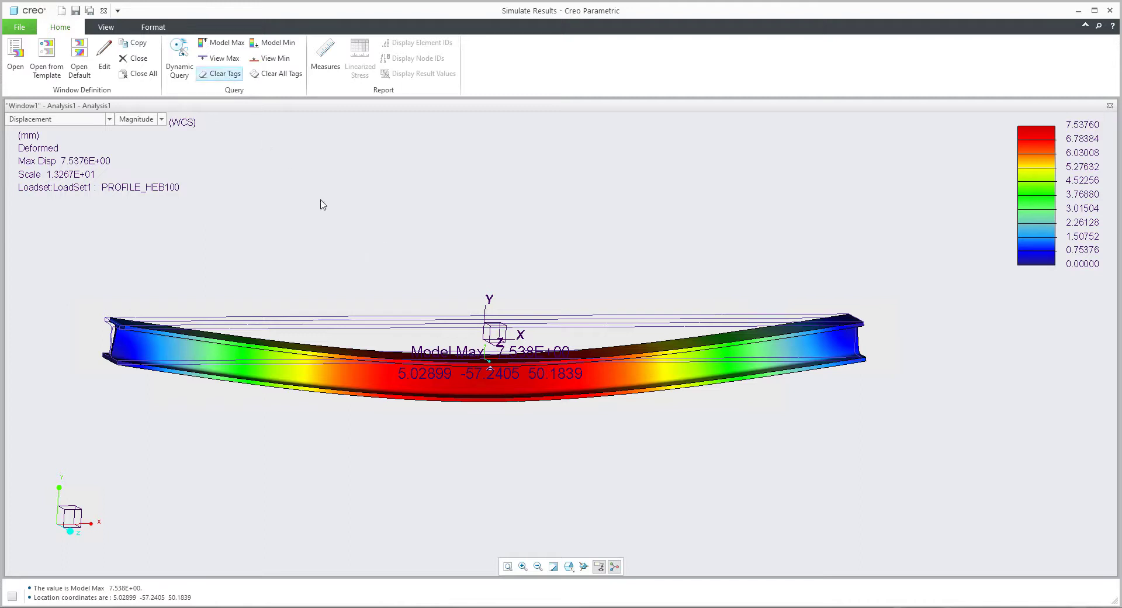
- Redisplay the displacement fringe plot without the undeformed overlay, as an auto-starting animation with 24 frames
click(102, 62)
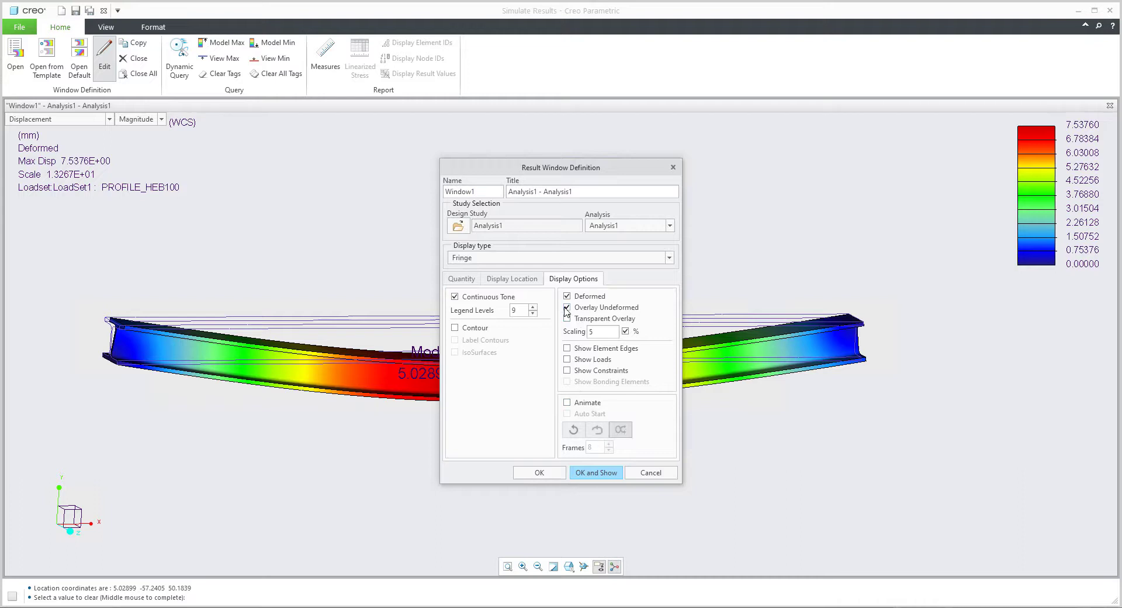
click(567, 309)
click(567, 403)
click(568, 413)
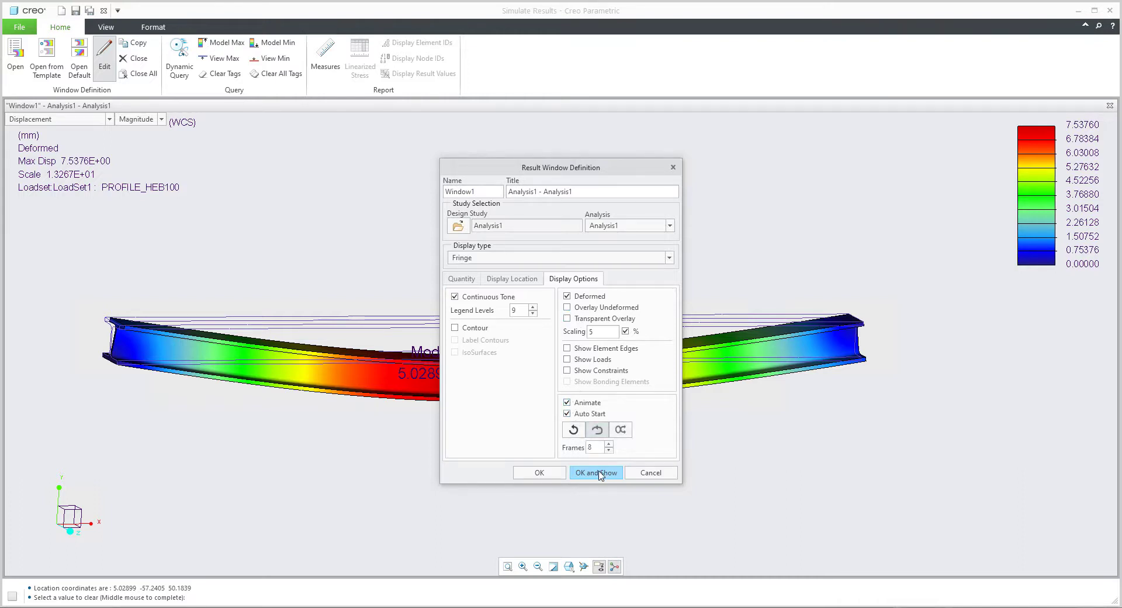
click(609, 443)
click(599, 473)
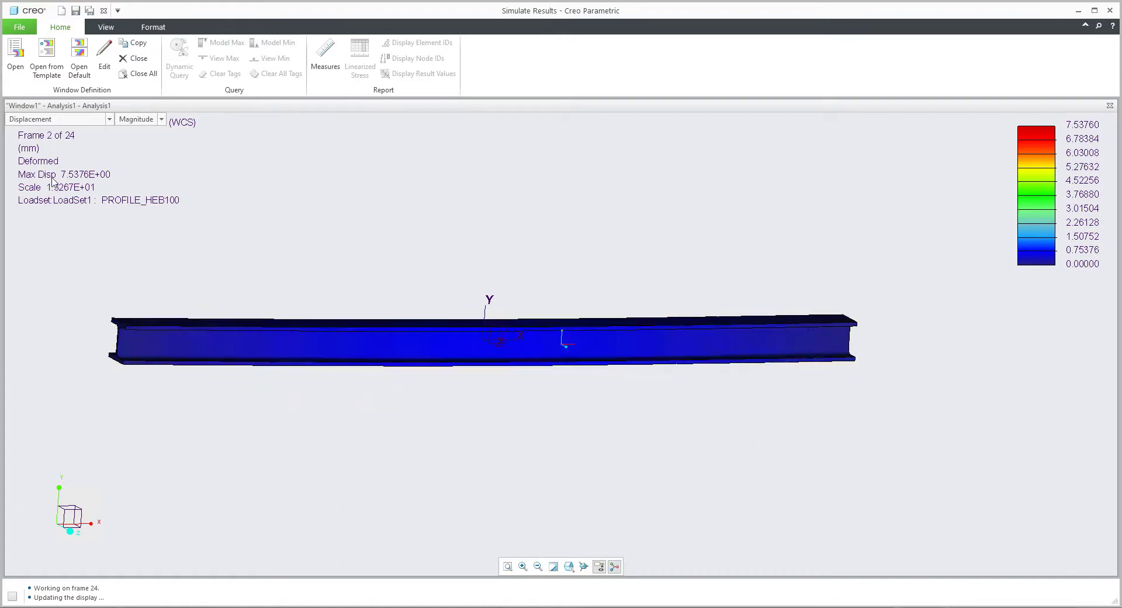
- Turn off the result animation and compare the maximum displacement with the midspan deflection in HEB100.png
click(105, 55)
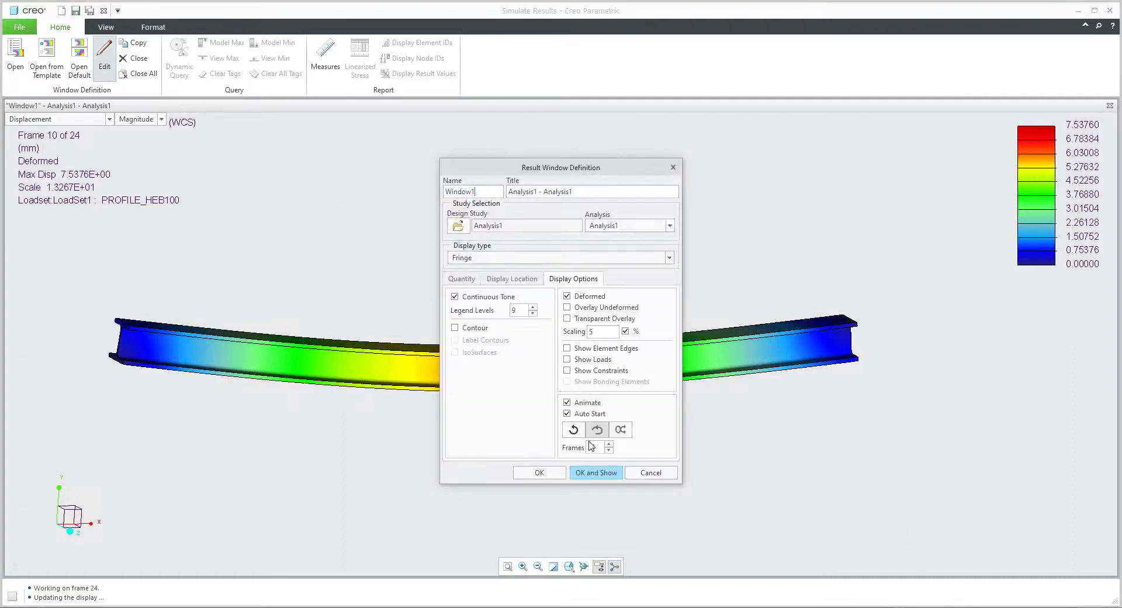
click(567, 402)
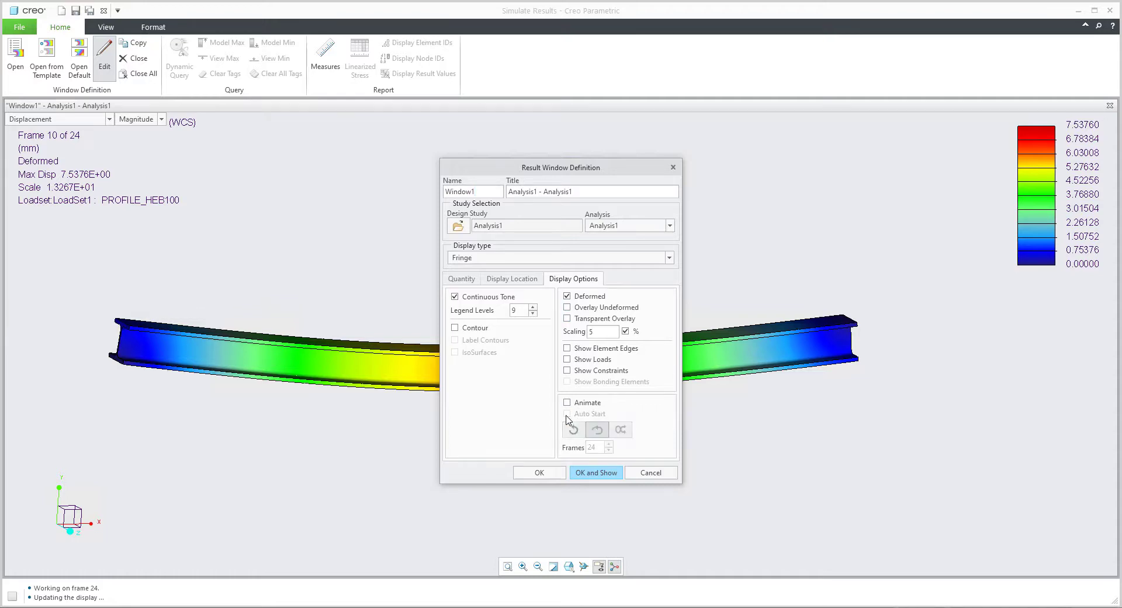
click(605, 473)
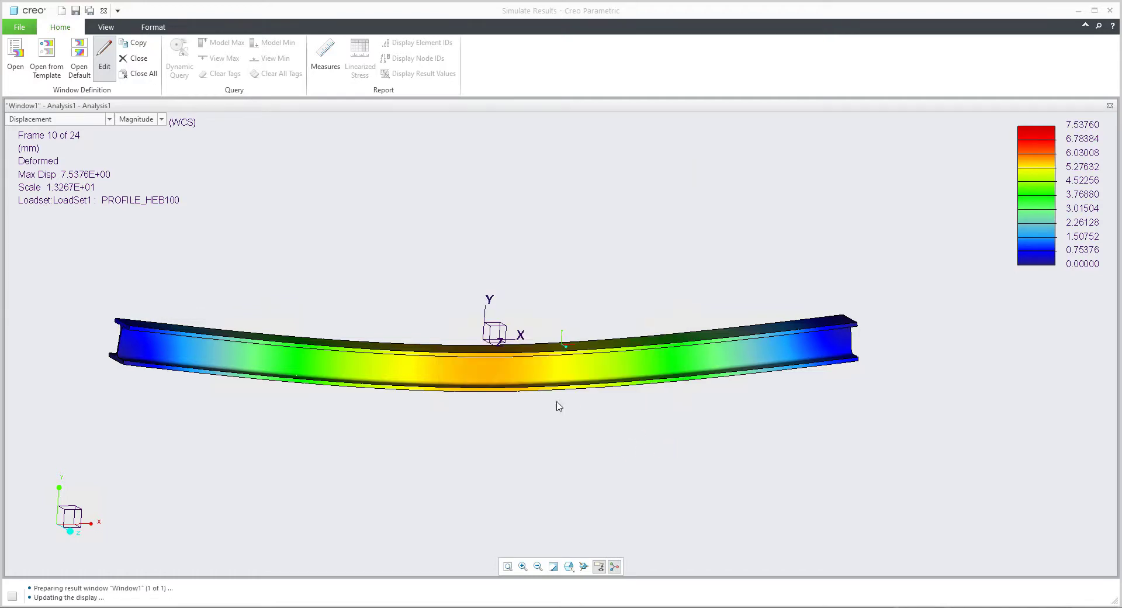
middle_drag(541, 397, 639, 403)
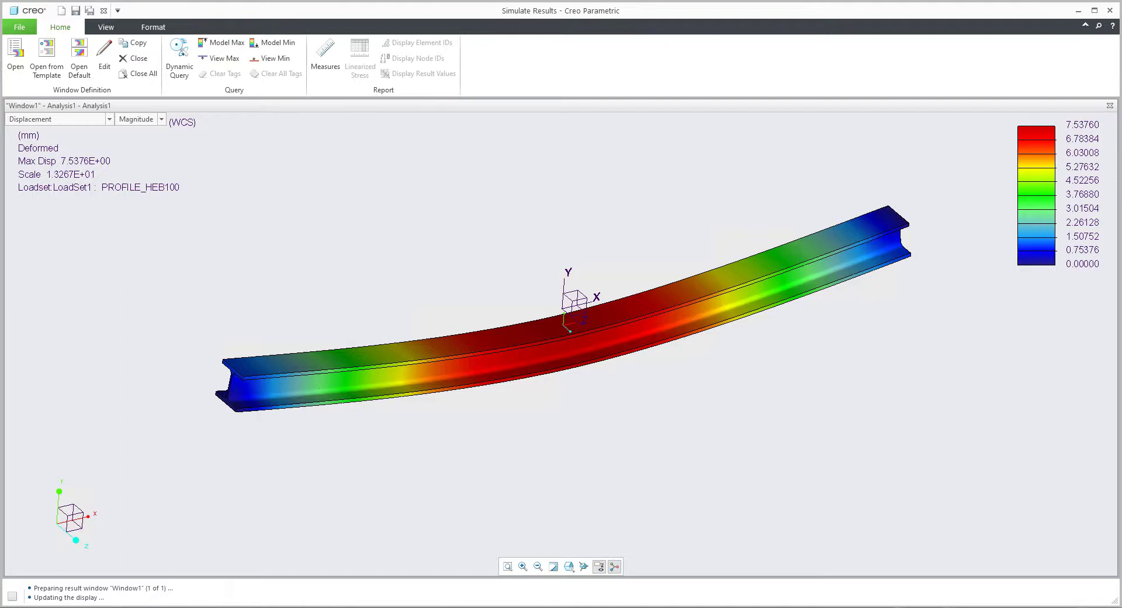
key(alt+Tab)
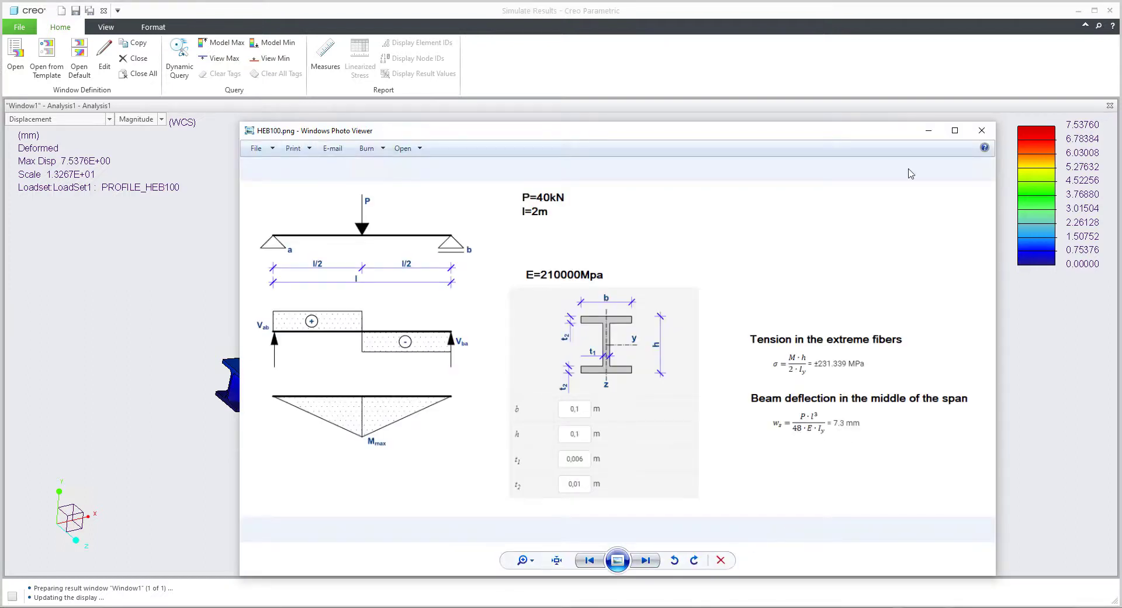
click(929, 131)
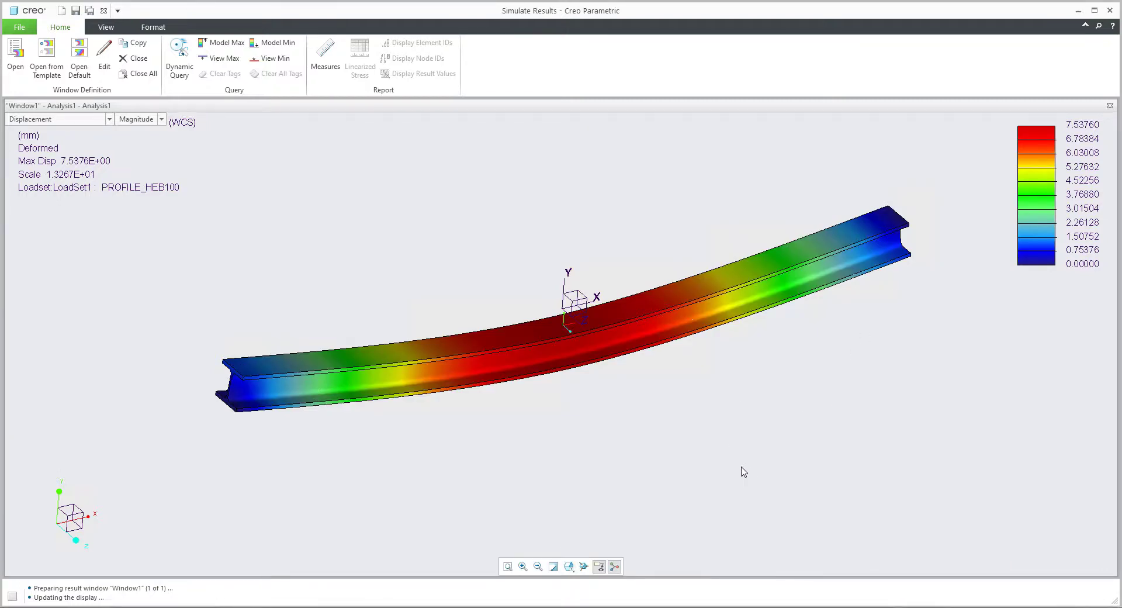
- Exit the simulation results without saving the result window and close the Analyses and Design Studies dialog
click(1110, 9)
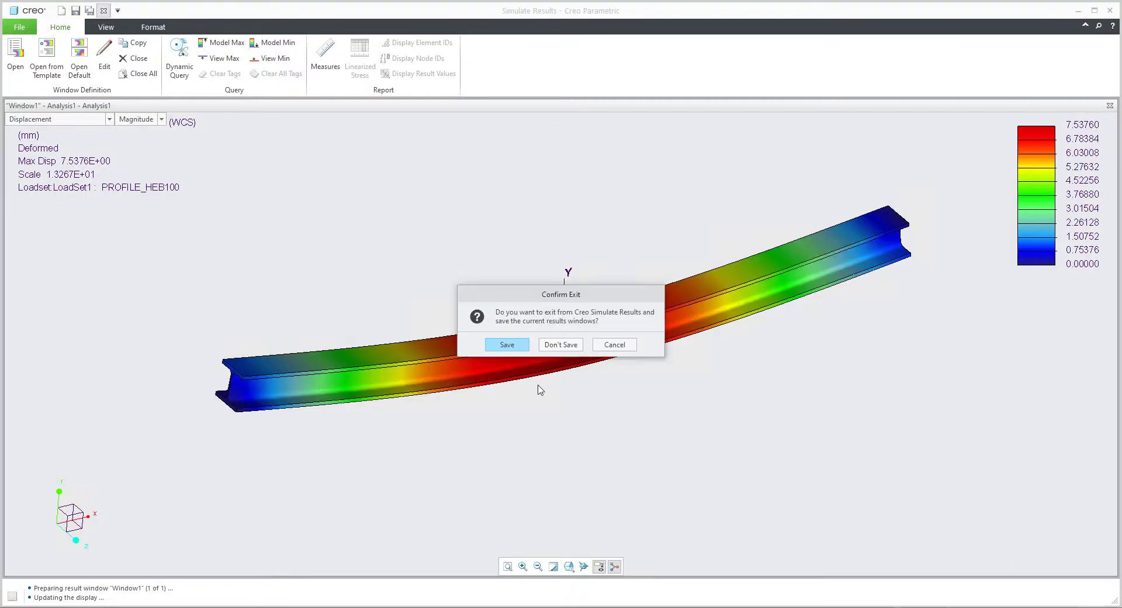
click(565, 348)
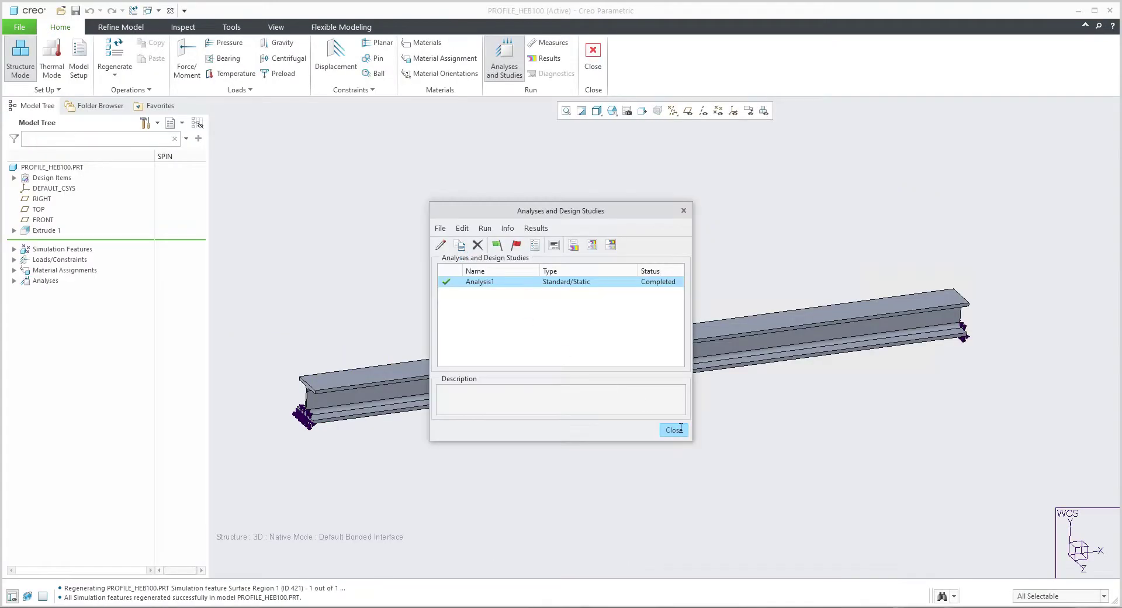
click(675, 431)
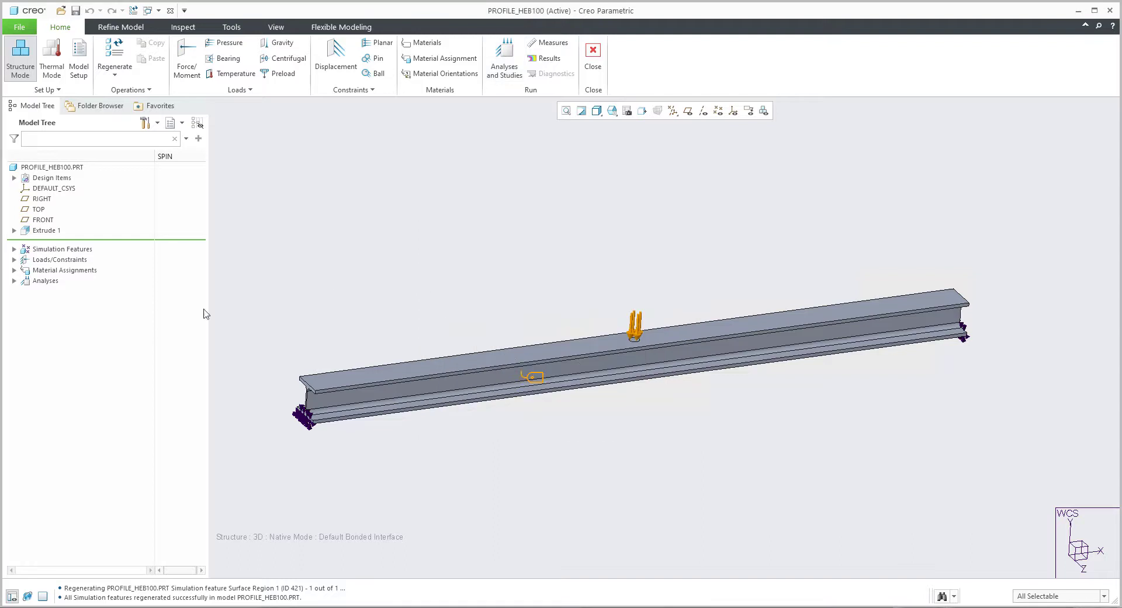
- Delete the completed static analysis Analysis1 from the model
click(14, 281)
click(61, 291)
key(Delete)
click(564, 331)
- Delete both constraints, Constraint1 and Constraint2, from ConstraintSet1, keeping the load set
click(14, 260)
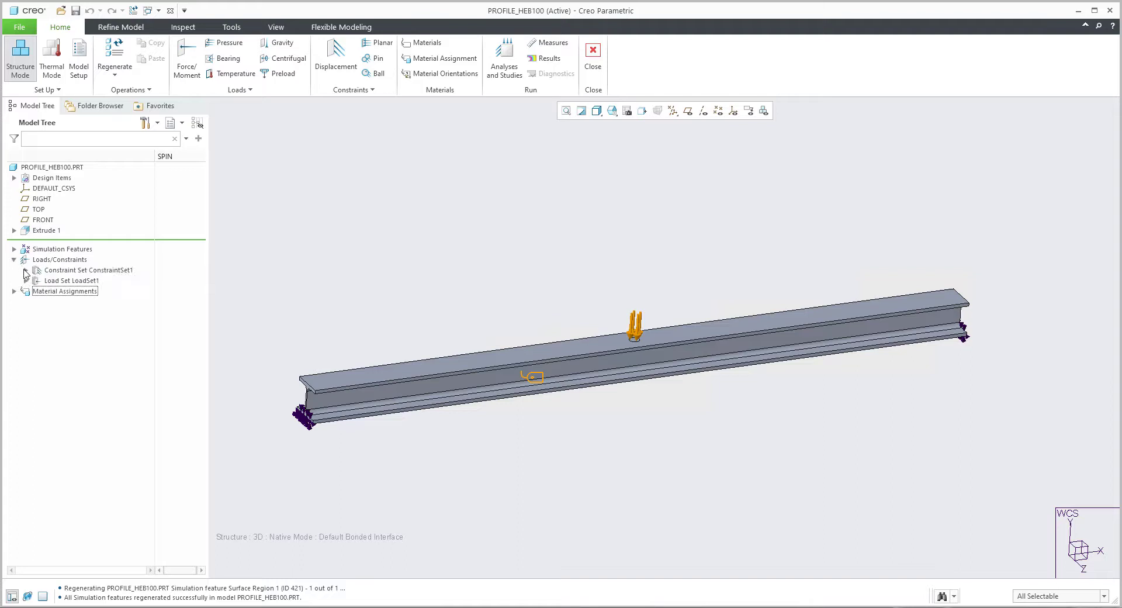
click(26, 270)
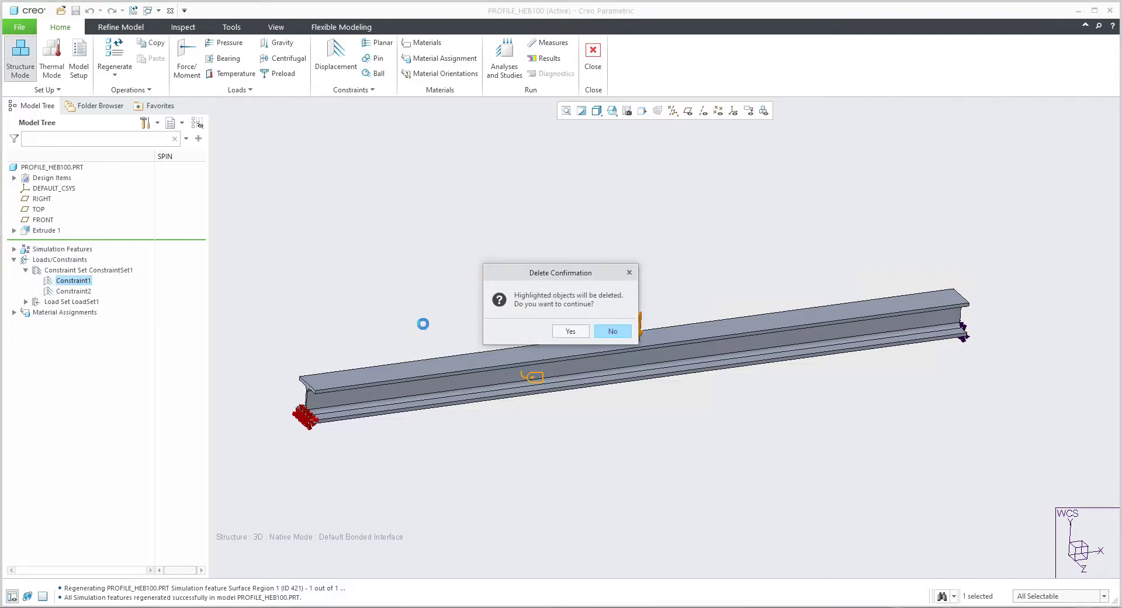
click(570, 330)
click(73, 281)
key(Delete)
click(572, 331)
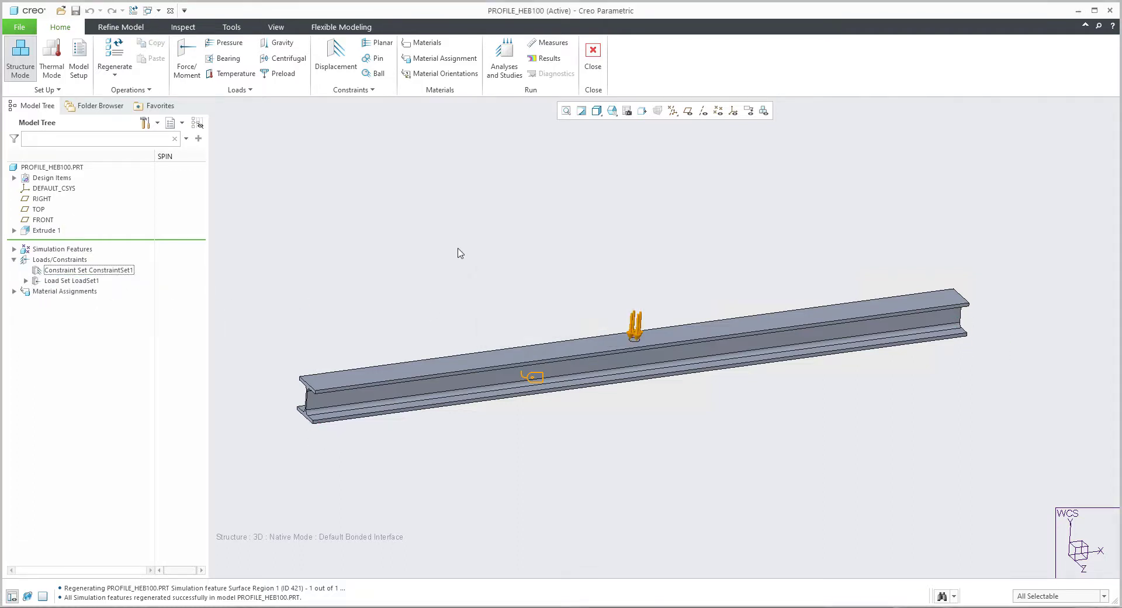
- Leave the simulation environment for part modelling and hide the datum planes
click(593, 56)
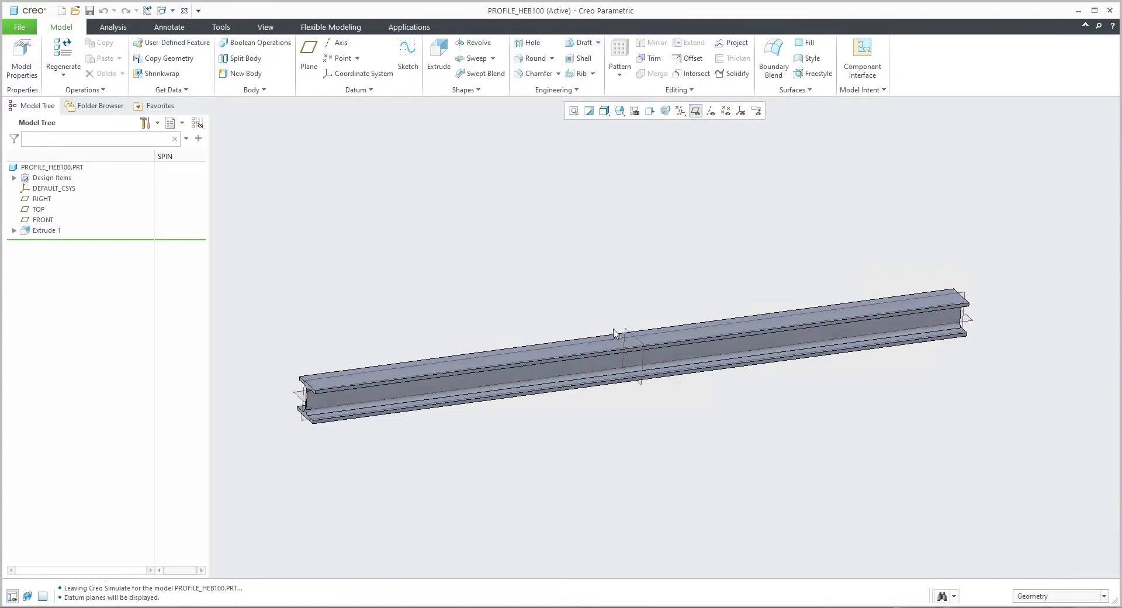
click(695, 117)
middle_drag(559, 240, 481, 275)
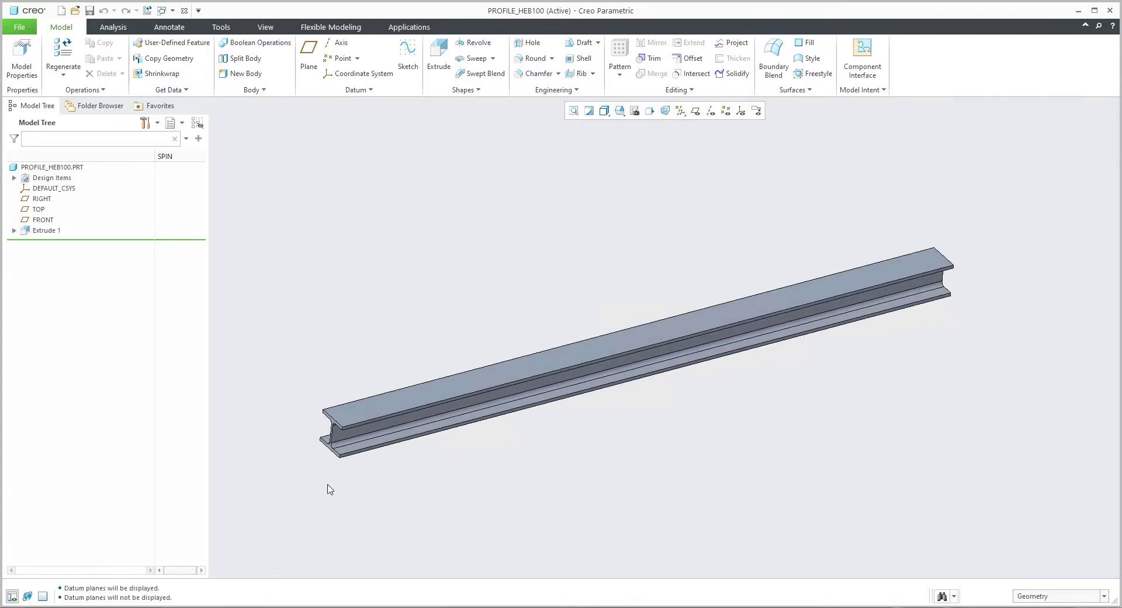
shift+middle_drag(329, 489, 347, 447)
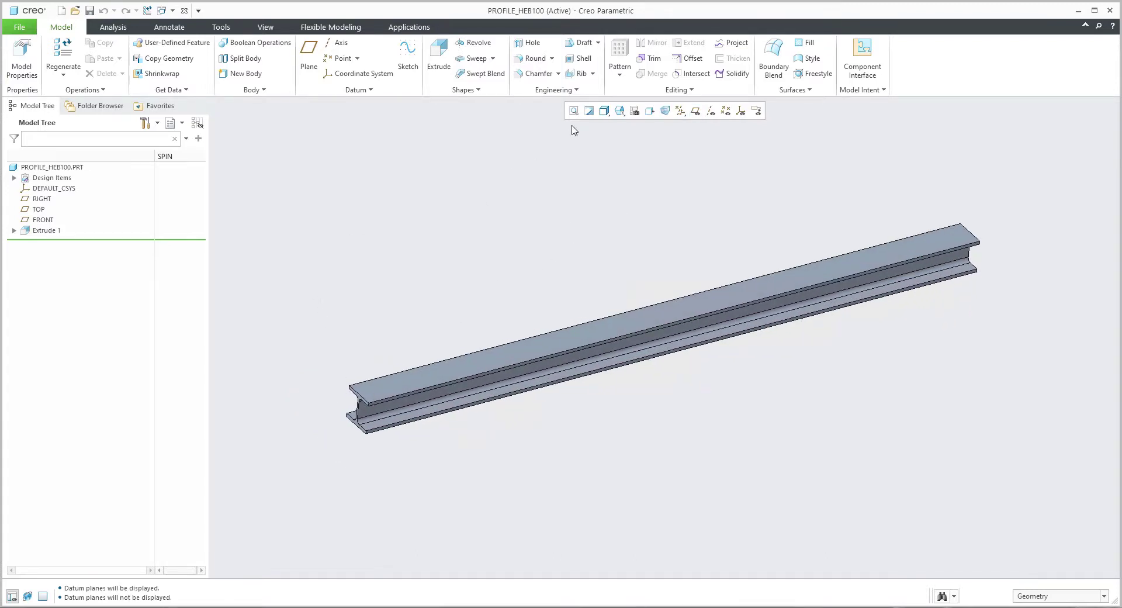
- Start an Extrude sketch on the beam's end face and add the upper flange's two outer top corners as references
click(440, 59)
scroll(356, 447, down, 3)
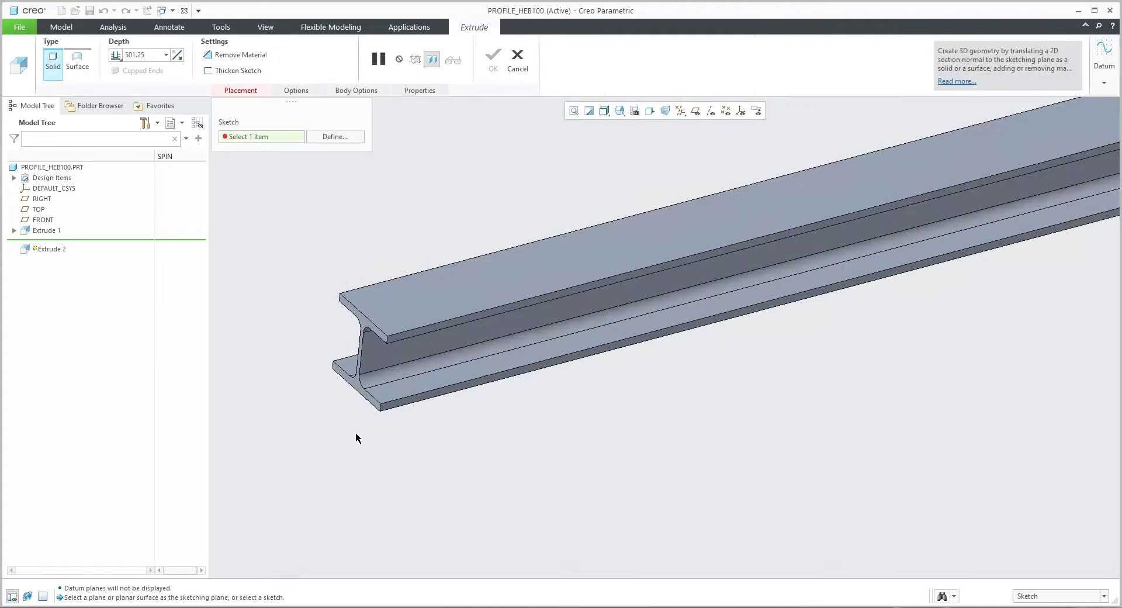
click(365, 398)
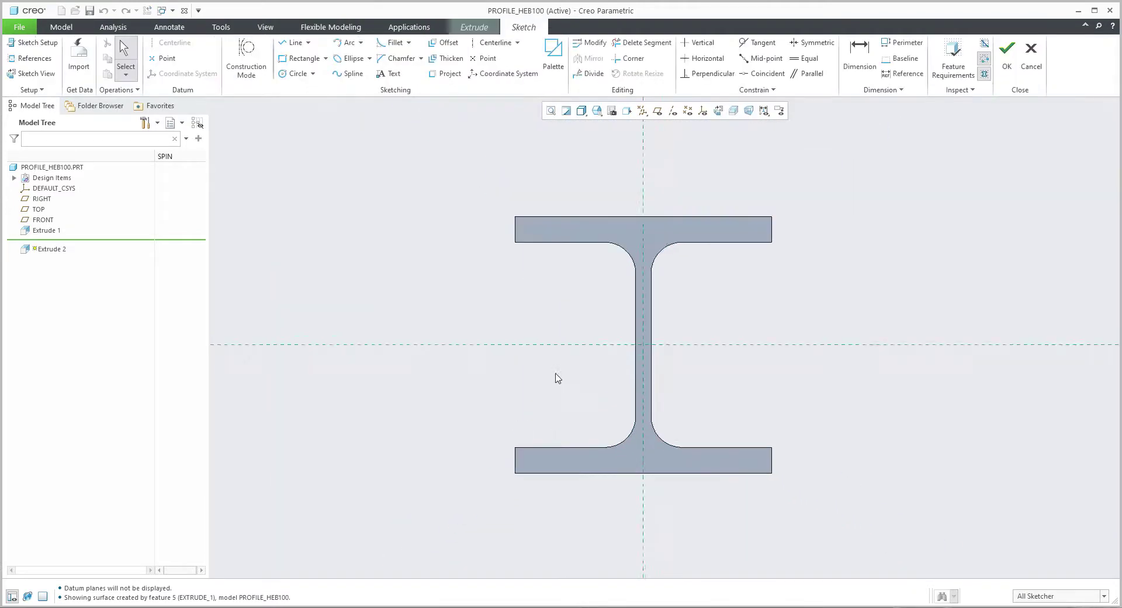
click(33, 58)
click(515, 216)
click(771, 217)
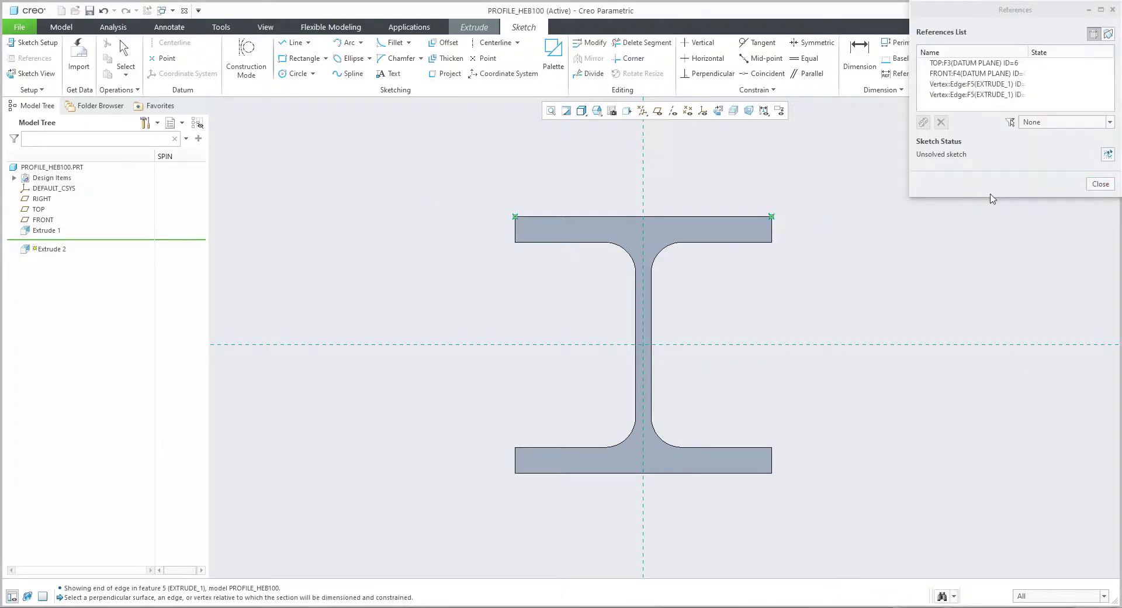
click(1100, 183)
- Sketch a rectangle spanning the flange width, extending 350 mm down from the upper flange's top edge, and accept the sketch
click(300, 58)
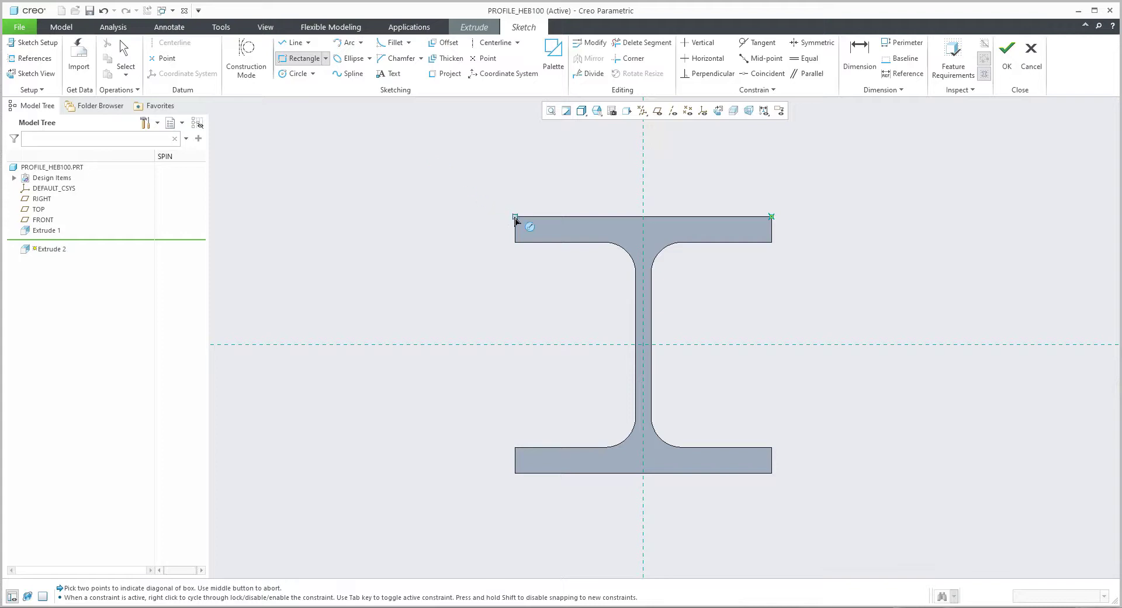
scroll(485, 212, down, 3)
click(492, 209)
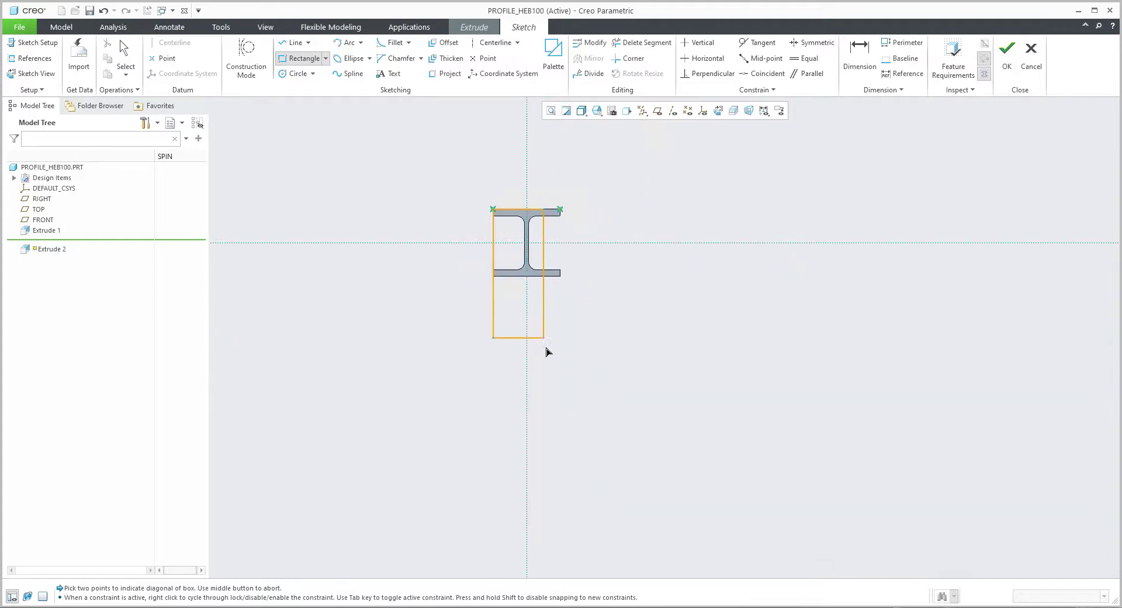
click(565, 388)
middle_click(621, 386)
double_click(574, 279)
text(350)
key(Return)
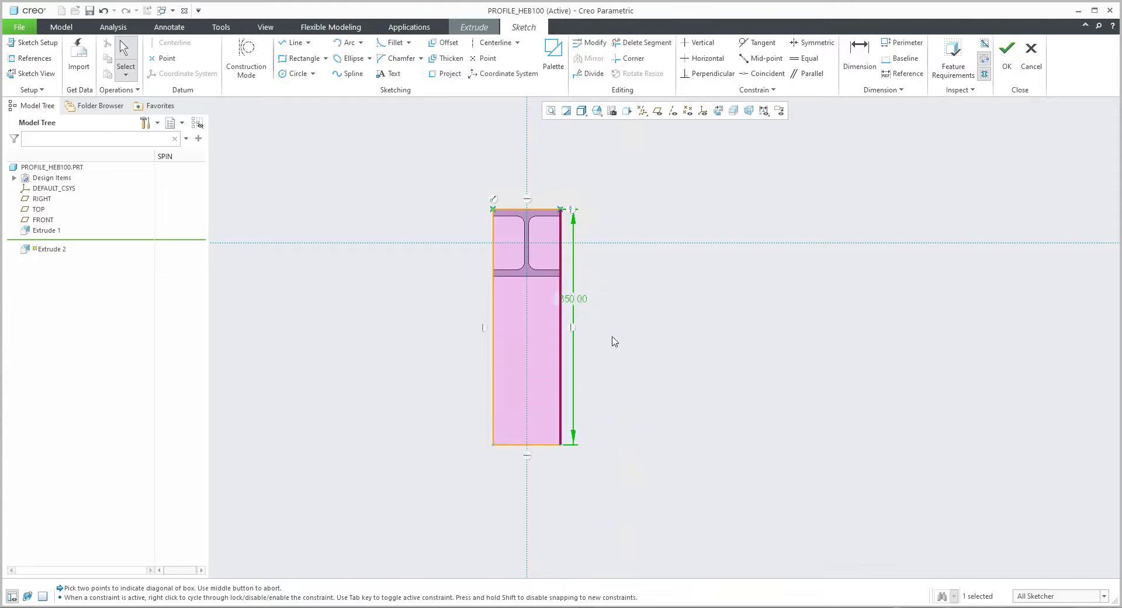
click(1006, 59)
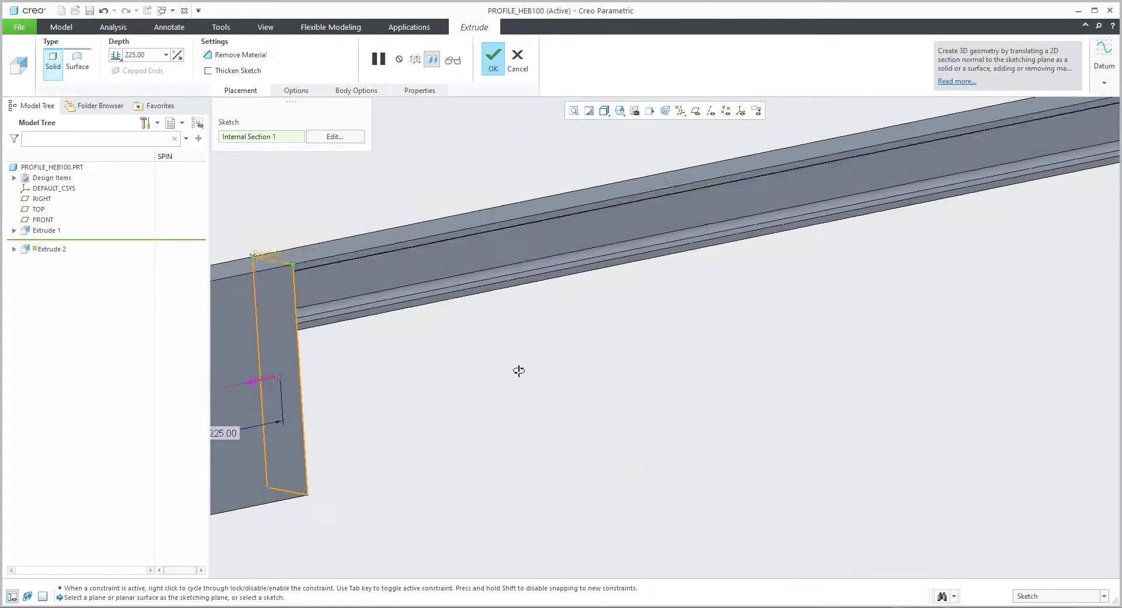
- Extrude the rectangle 10 mm outward from the beam end to form the end plate
double_click(429, 462)
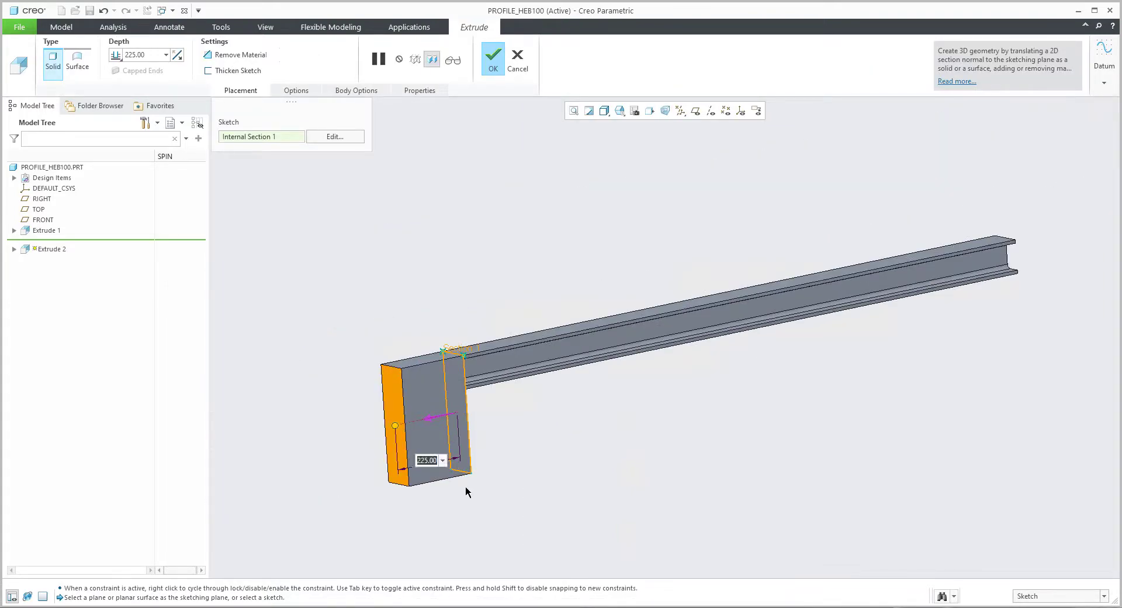
text(10)
key(Return)
middle_click(579, 437)
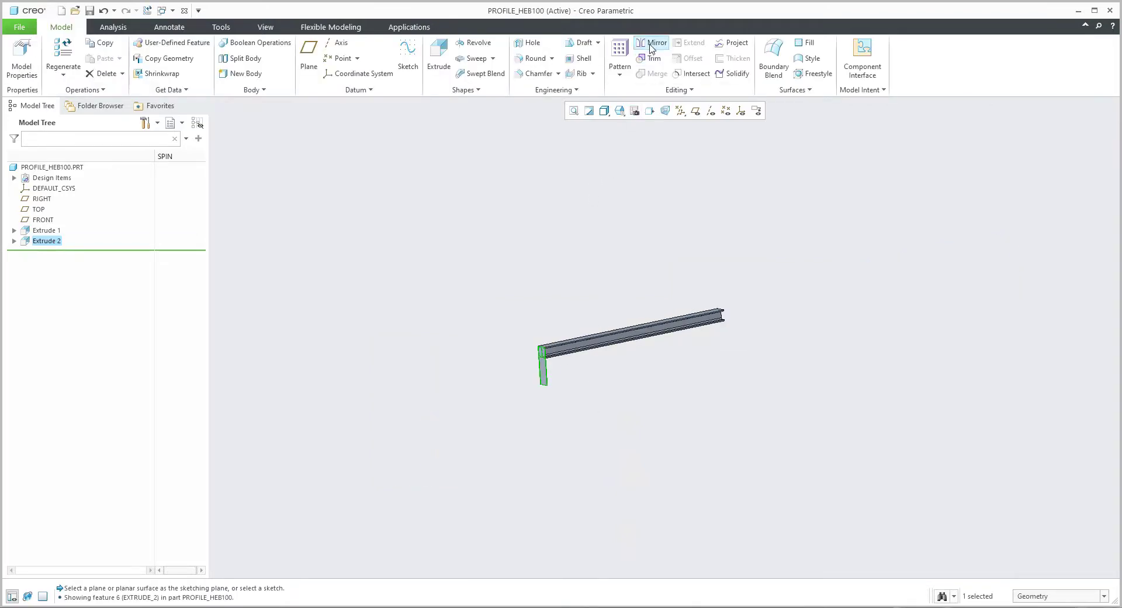
- Mirror the end plate about the datum plane at the beam's midspan and hide the datum planes
click(654, 45)
scroll(652, 353, down, 2)
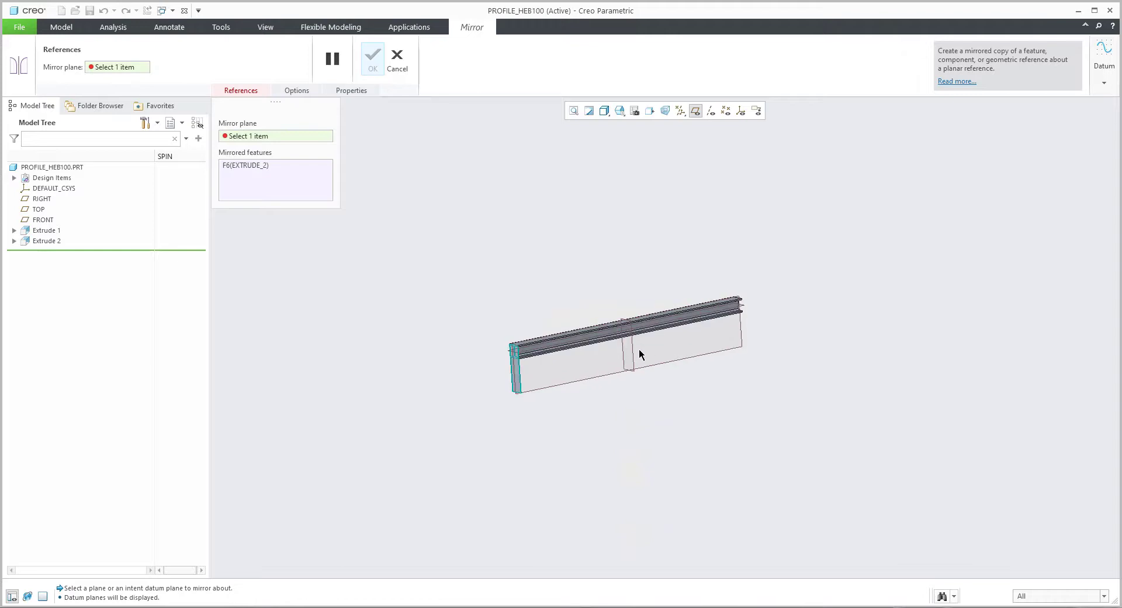
click(633, 353)
middle_click(676, 376)
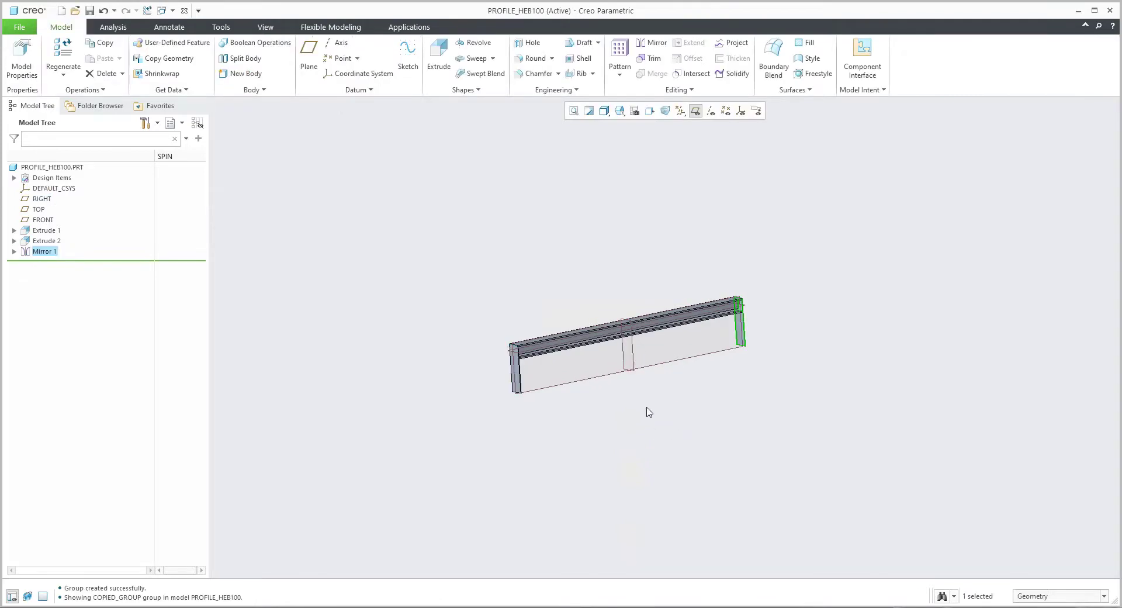
middle_drag(572, 317, 472, 268)
click(695, 110)
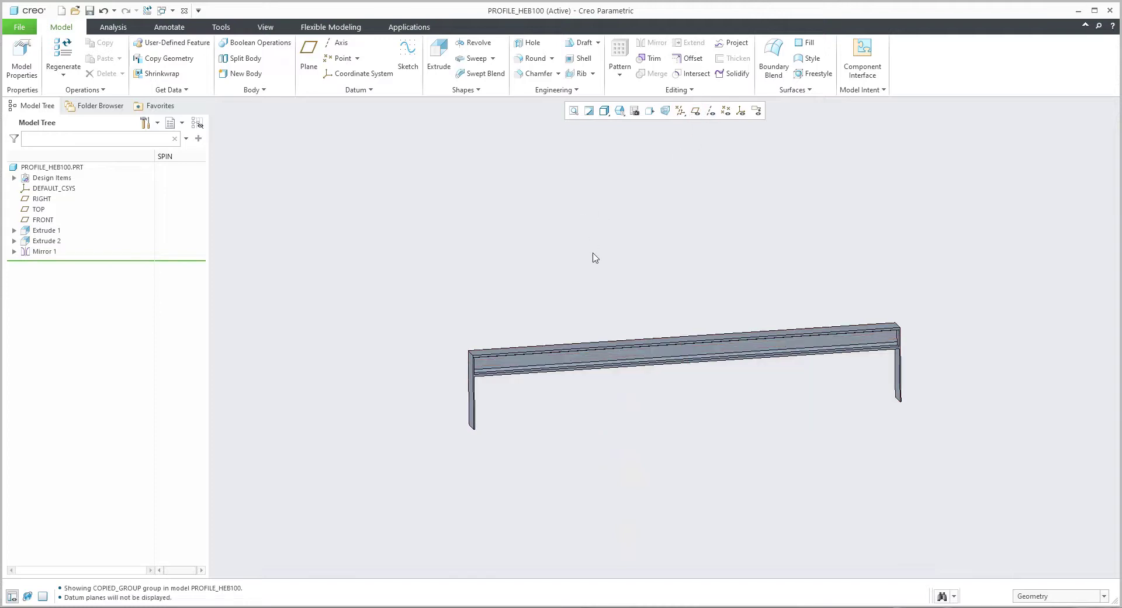
middle_drag(597, 262, 587, 263)
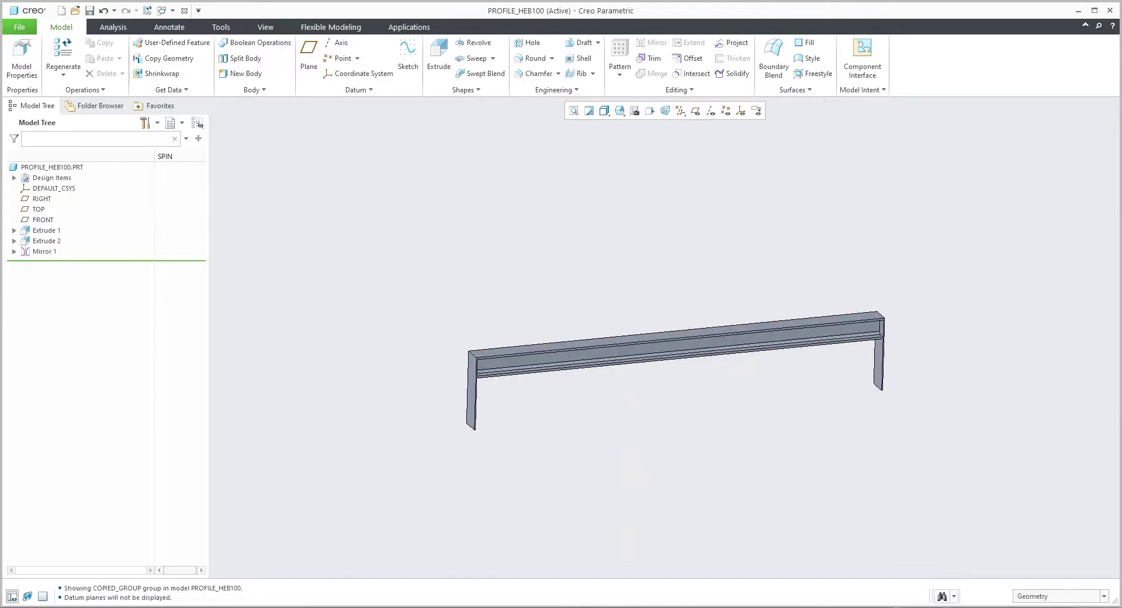
- Enter the simulation environment and add a displacement constraint fixing all translations on the bottom face of the original end plate
click(409, 27)
click(152, 69)
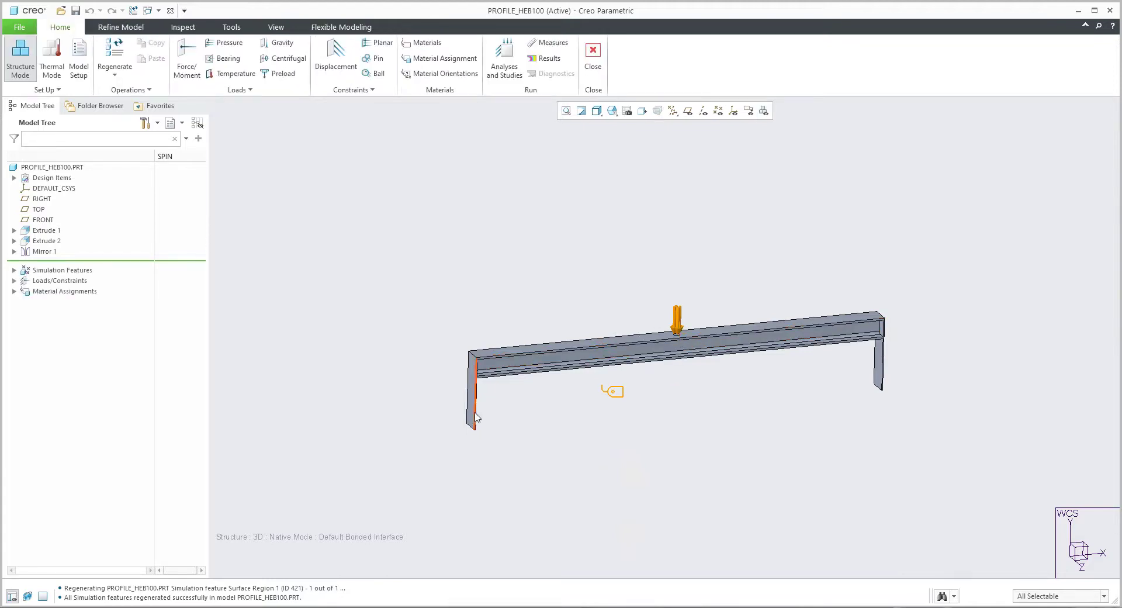
click(336, 55)
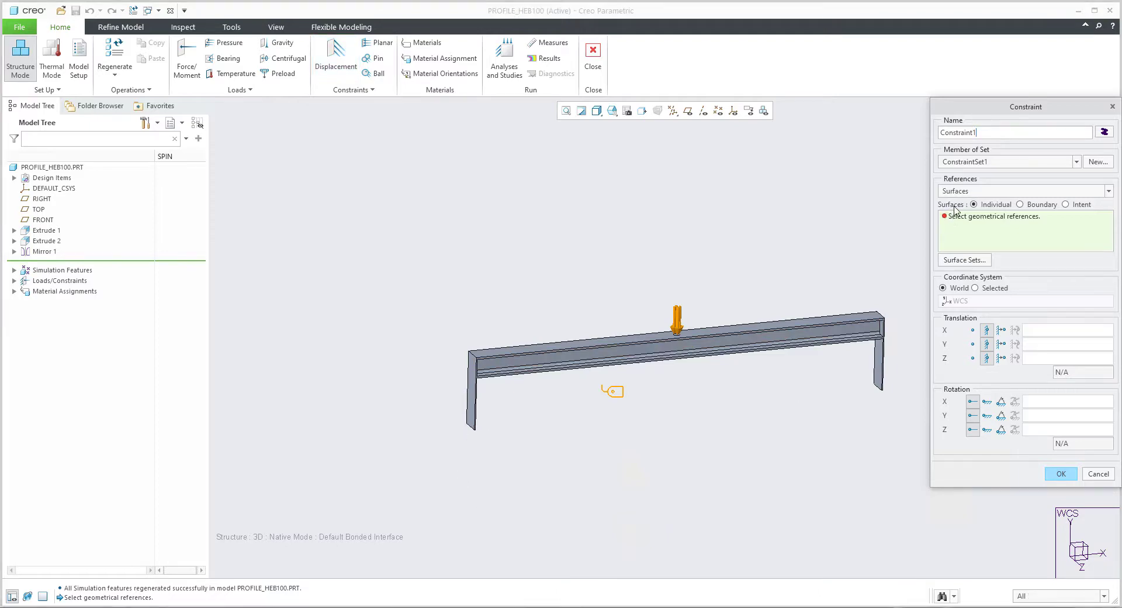
mouse_move(480, 452)
middle_down()
mouse_move(481, 404)
mouse_move(458, 471)
mouse_move(483, 449)
middle_up()
scroll(480, 449, up, 3)
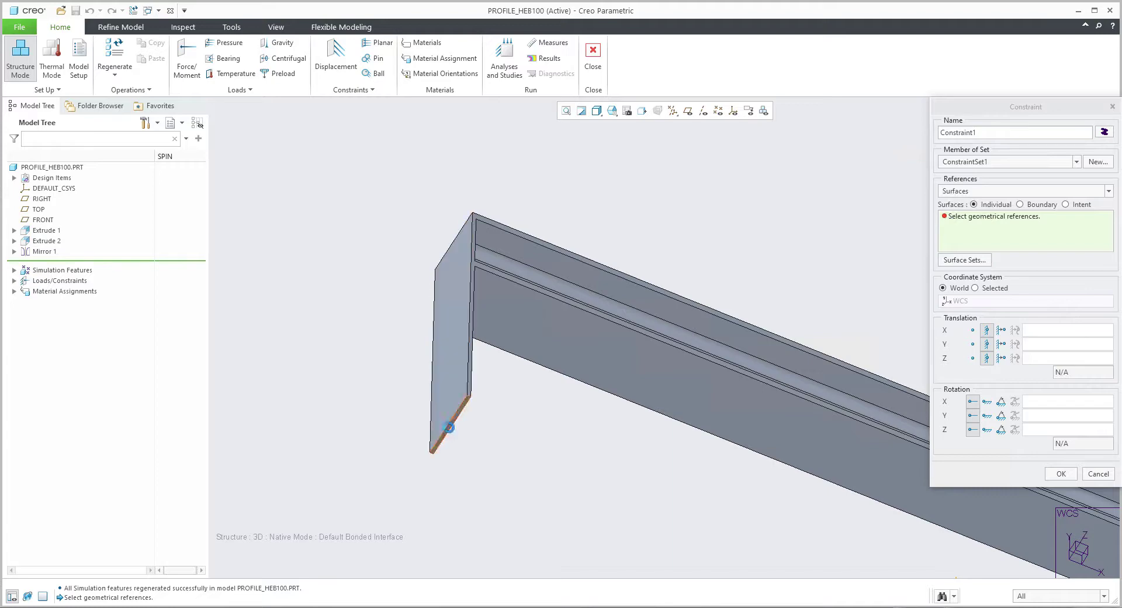
click(447, 437)
scroll(533, 332, down, 4)
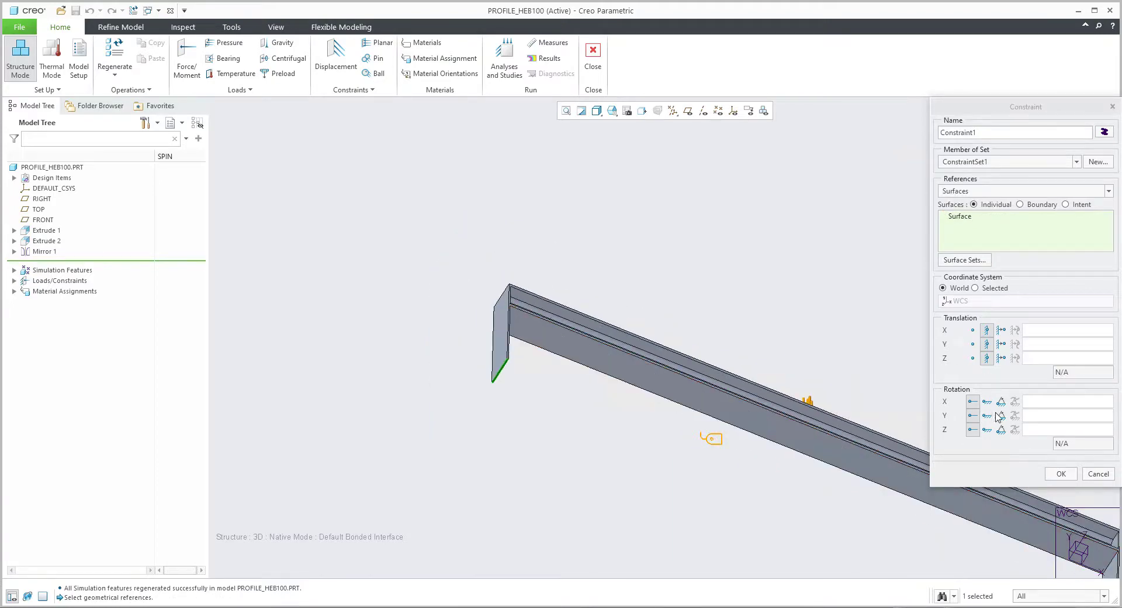
click(1061, 473)
- Add a displacement constraint to the mirrored plate's bottom face with X translation free and Y and Z translations fixed
scroll(552, 435, down, 3)
middle_drag(552, 435, 555, 481)
scroll(814, 319, up, 5)
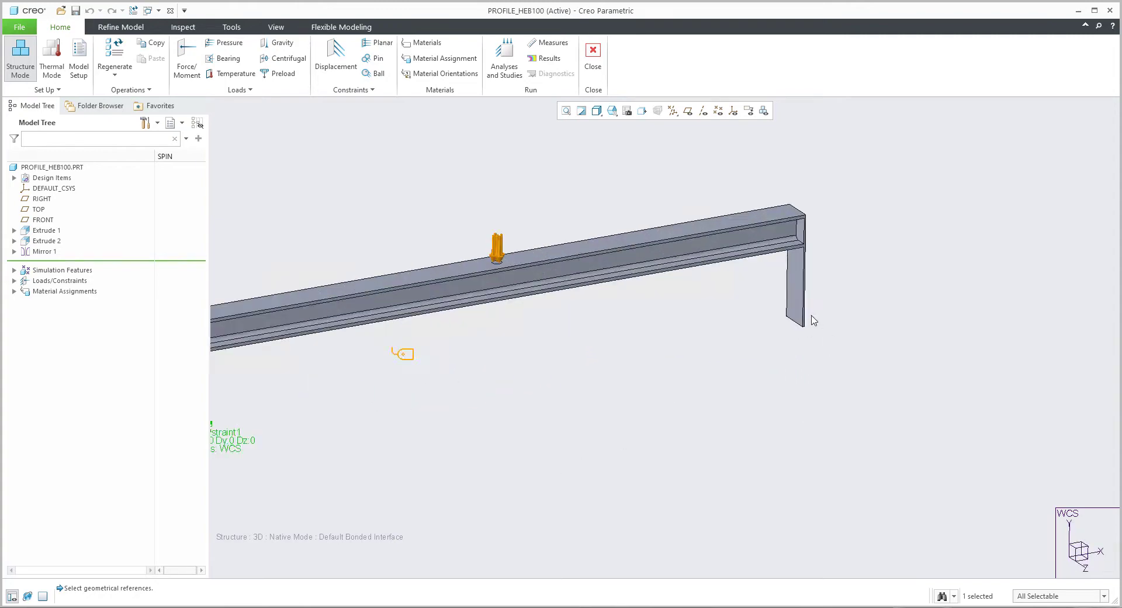
mouse_move(780, 300)
middle_down()
mouse_move(766, 253)
mouse_move(787, 302)
middle_up()
scroll(788, 302, up, 3)
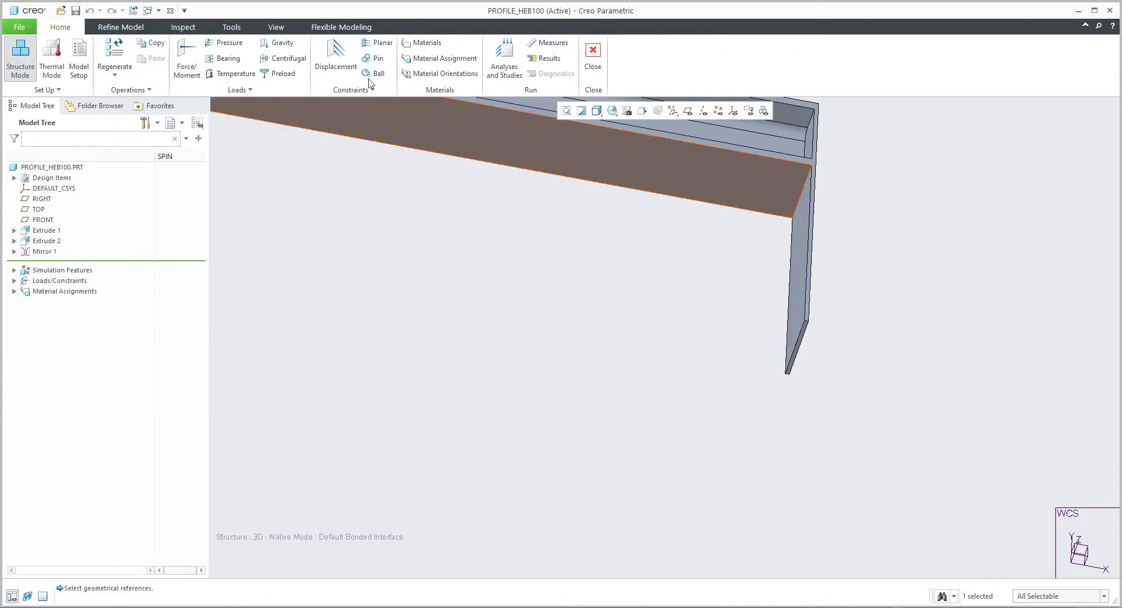
click(335, 56)
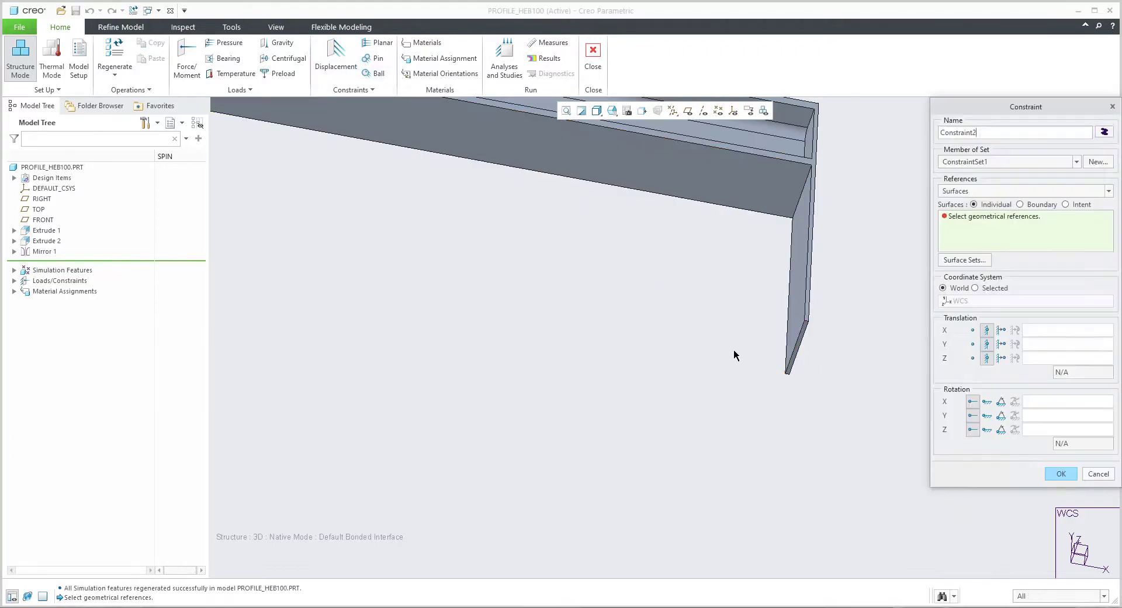
click(800, 351)
click(973, 330)
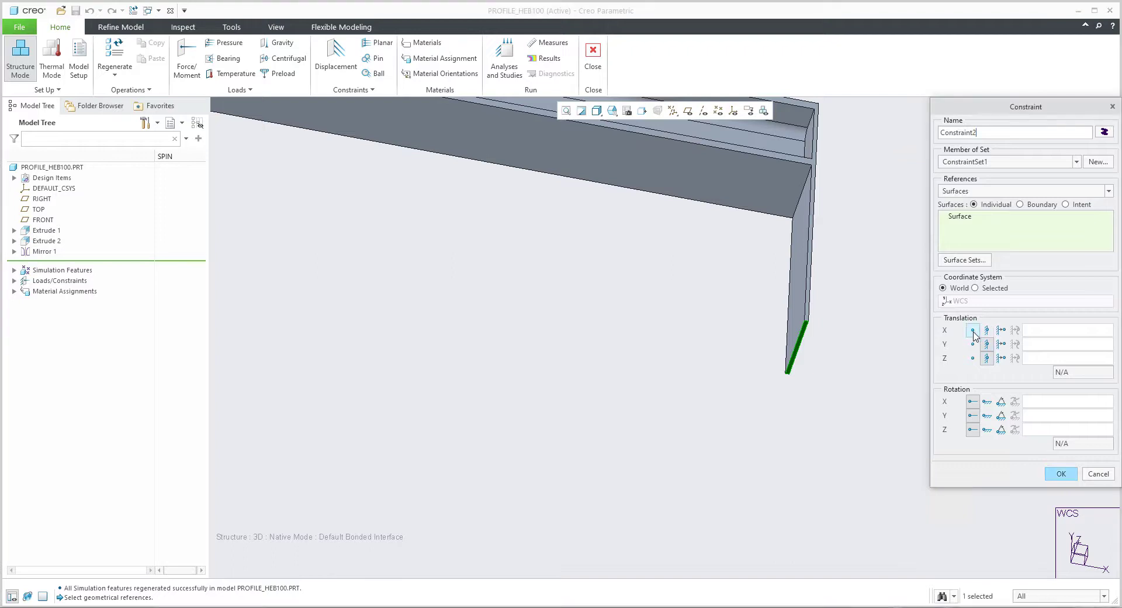
click(973, 344)
mouse_move(676, 429)
middle_down()
mouse_move(651, 458)
mouse_move(675, 437)
middle_up()
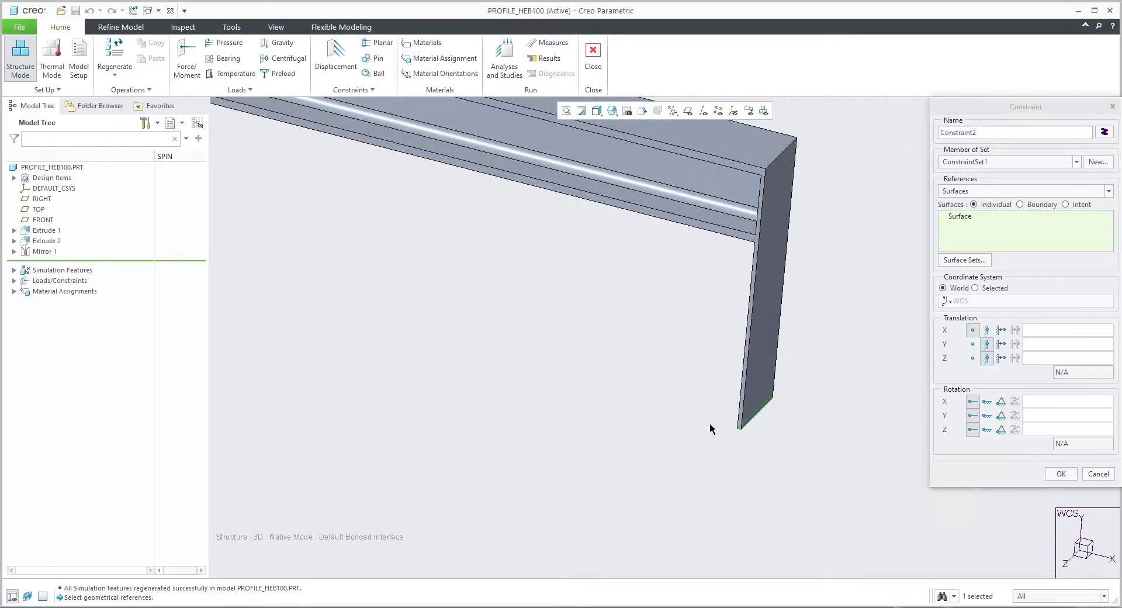
click(974, 331)
click(1061, 474)
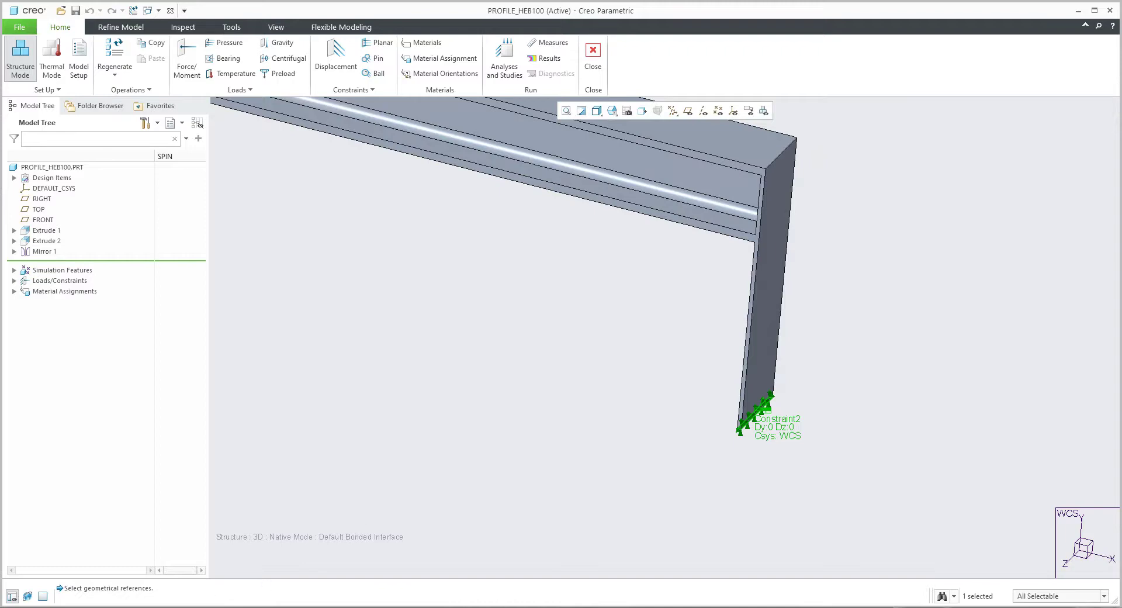
- Check the support scheme in the HEB100.png reference diagram against the constraints on both end plates
key(alt+Tab)
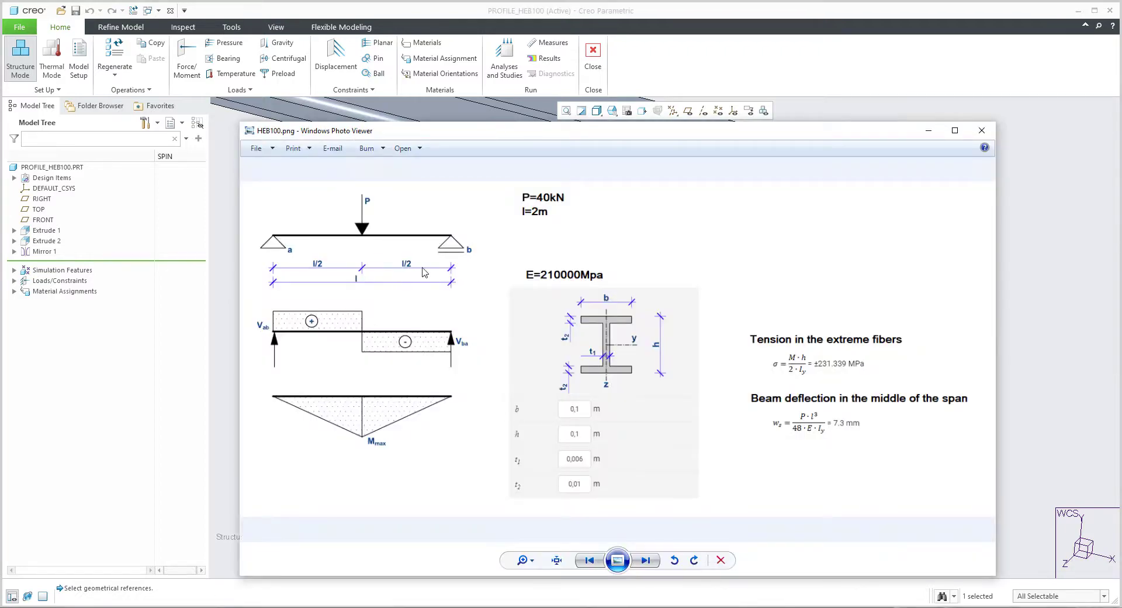
click(927, 132)
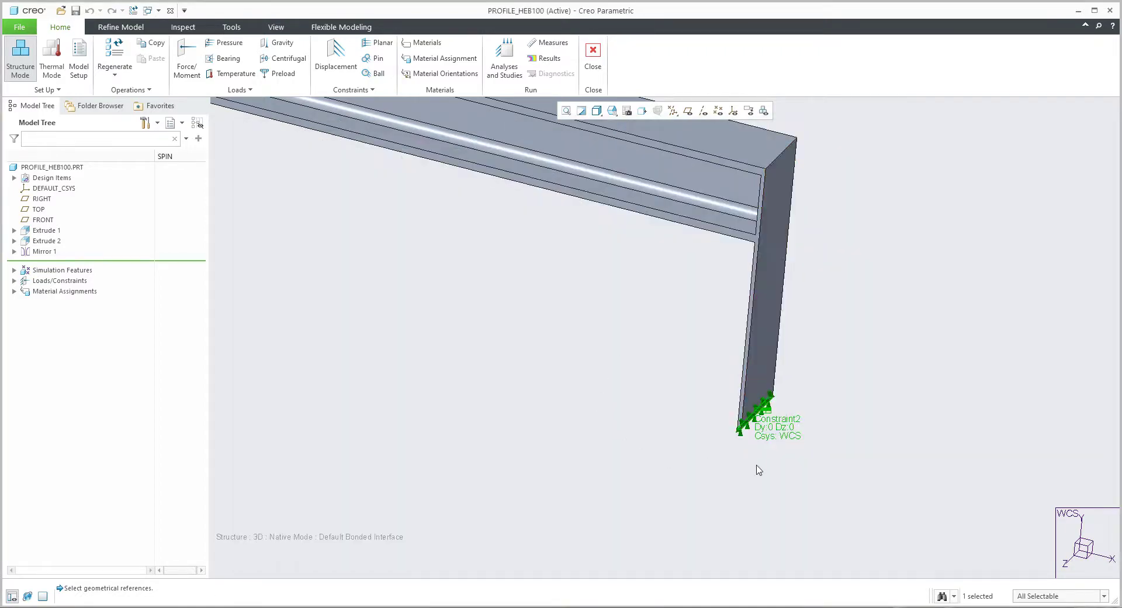
scroll(763, 468, down, 4)
middle_drag(587, 409, 627, 437)
middle_drag(558, 446, 547, 436)
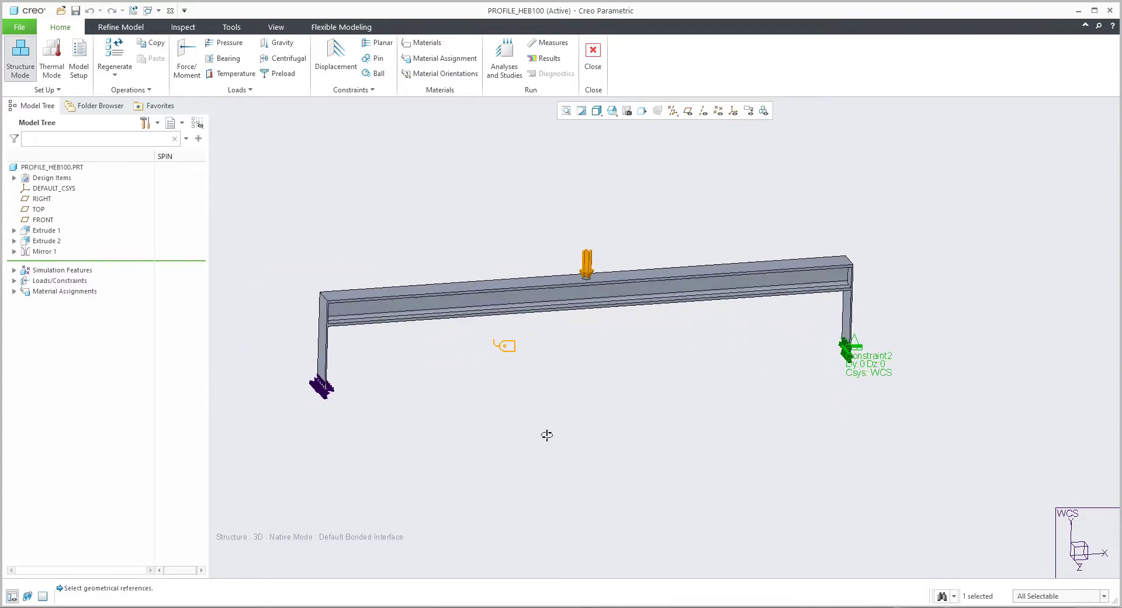
- Create a static analysis using ConstraintSet1 and LoadSet1 with Multi-Pass Adaptive convergence and a maximum polynomial order of 6
click(503, 63)
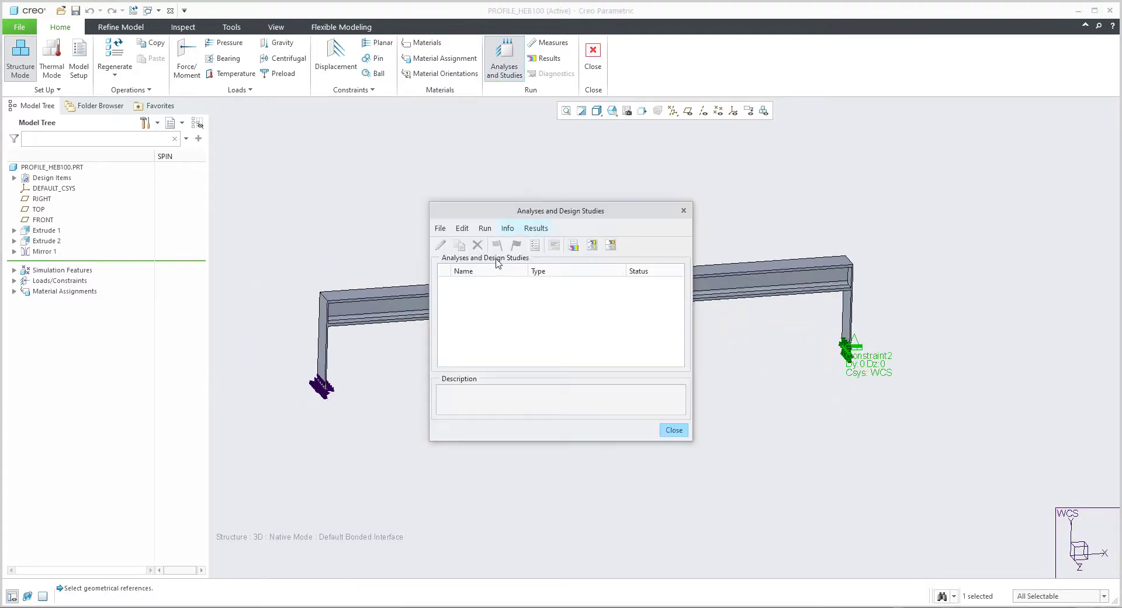
click(440, 228)
click(462, 243)
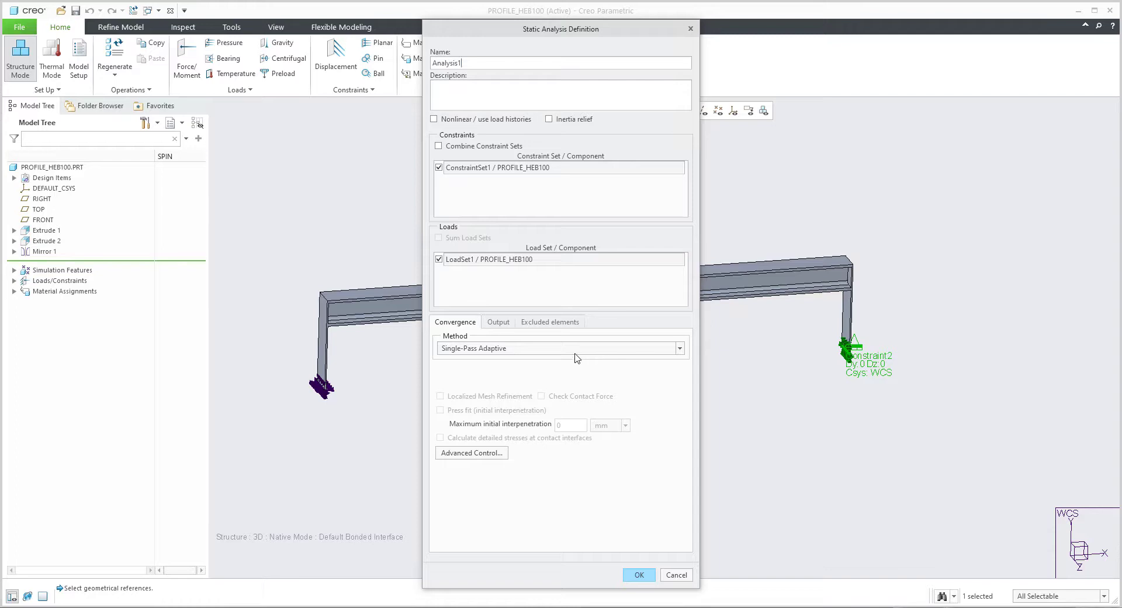
click(528, 350)
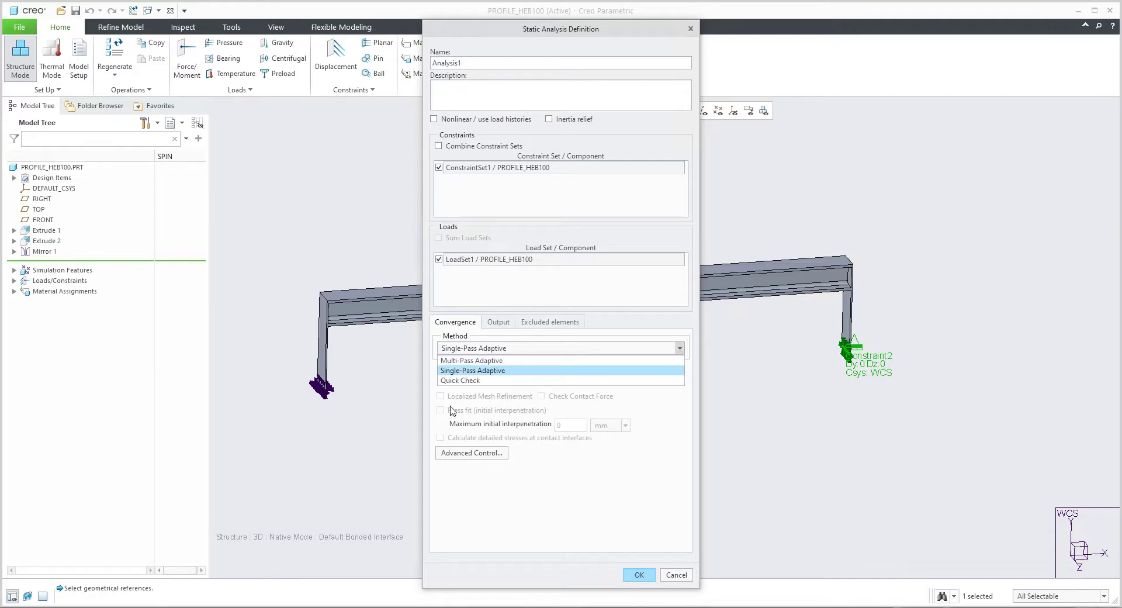
click(461, 361)
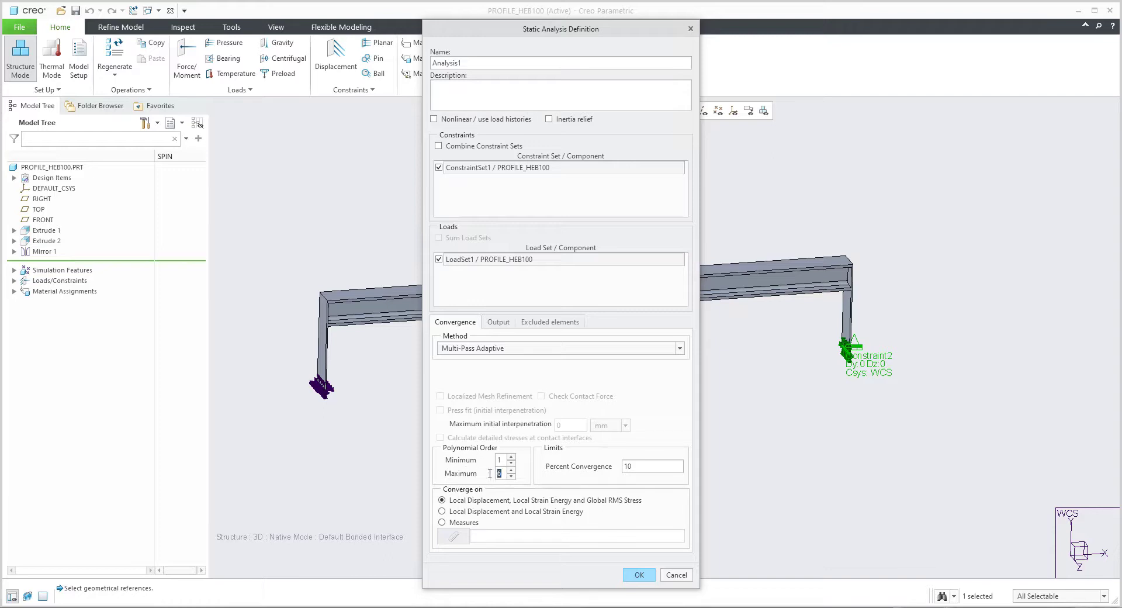
click(510, 469)
drag(631, 32, 644, 18)
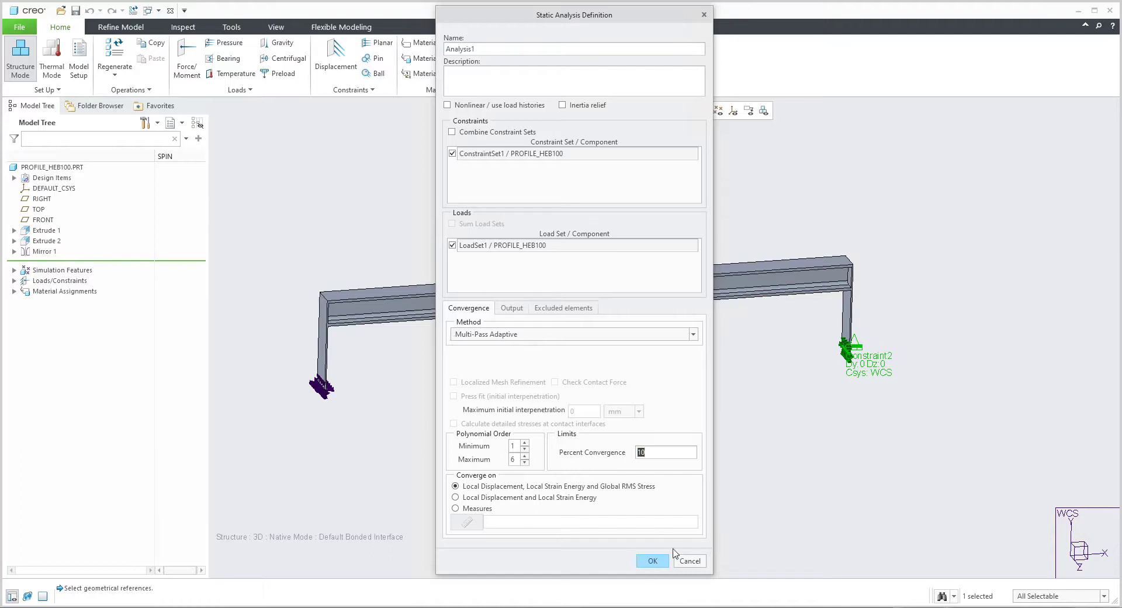
click(657, 562)
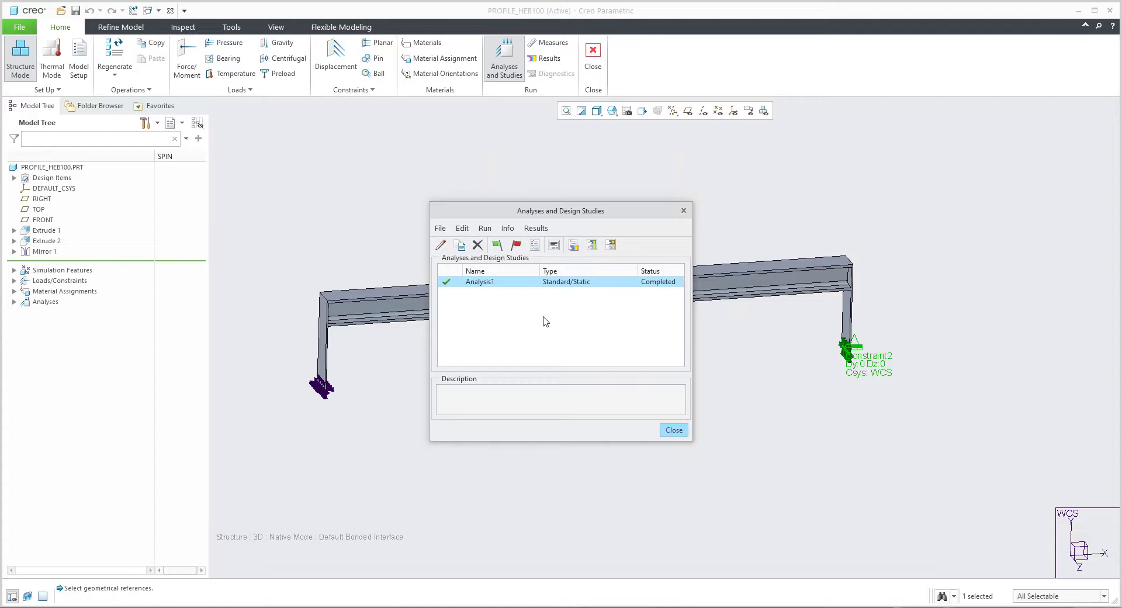
- Run Analysis1 with 8000 MB of solver memory, deleting the existing output files, and review the run status until it finishes
click(535, 245)
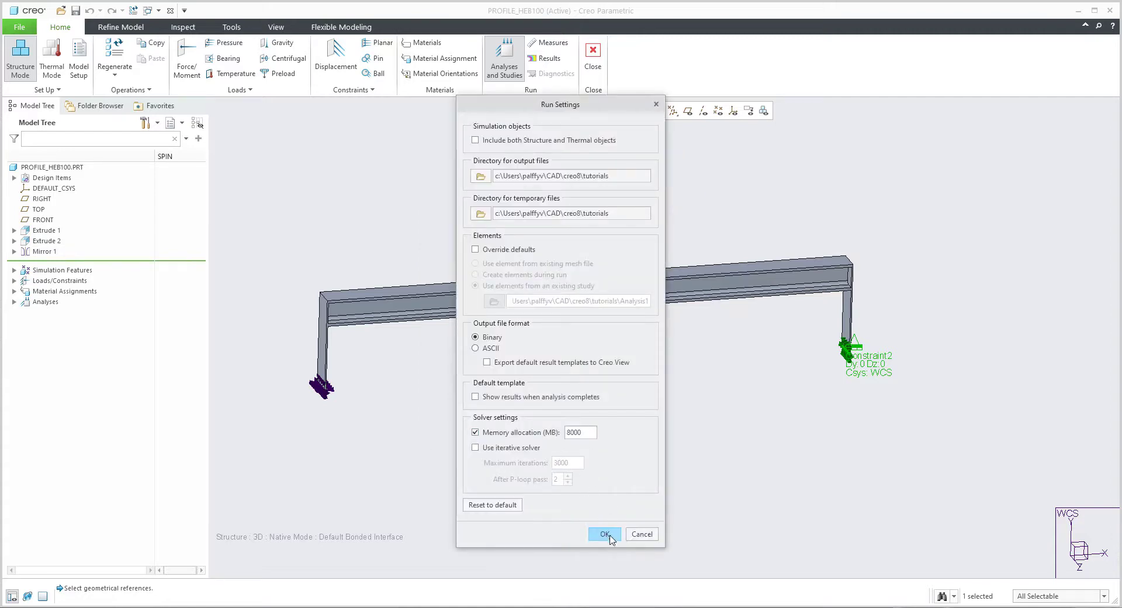
click(606, 534)
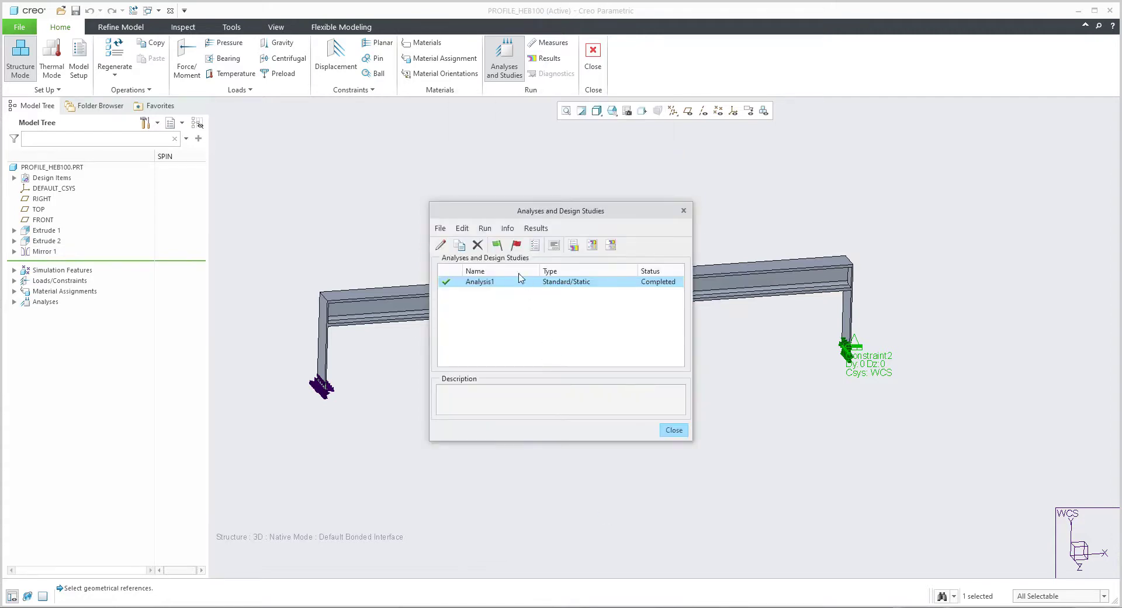
click(497, 246)
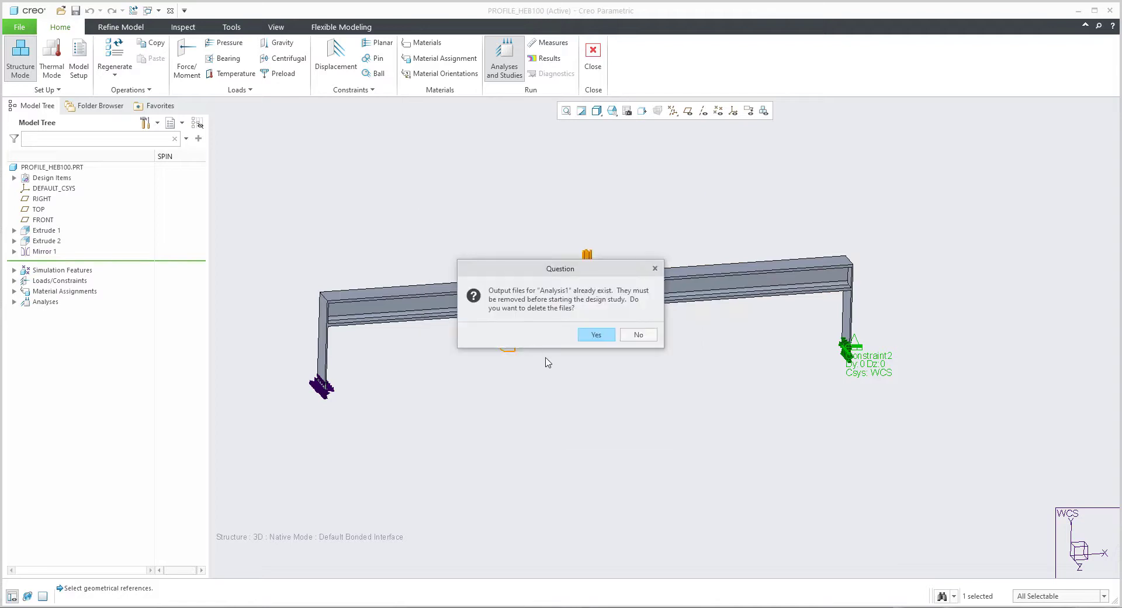
click(593, 334)
click(593, 334)
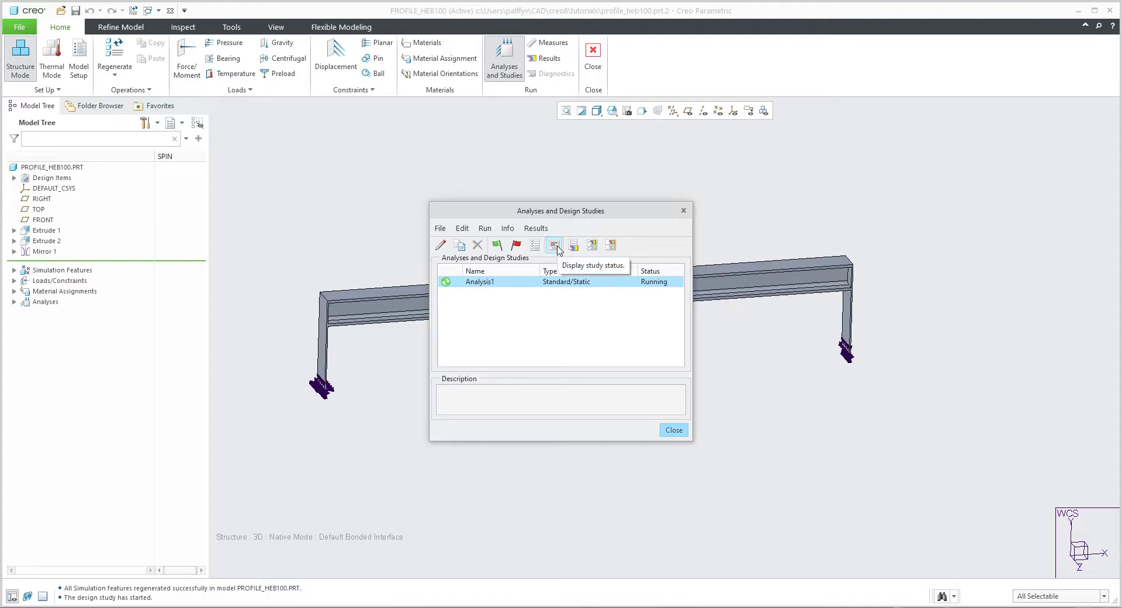
click(556, 248)
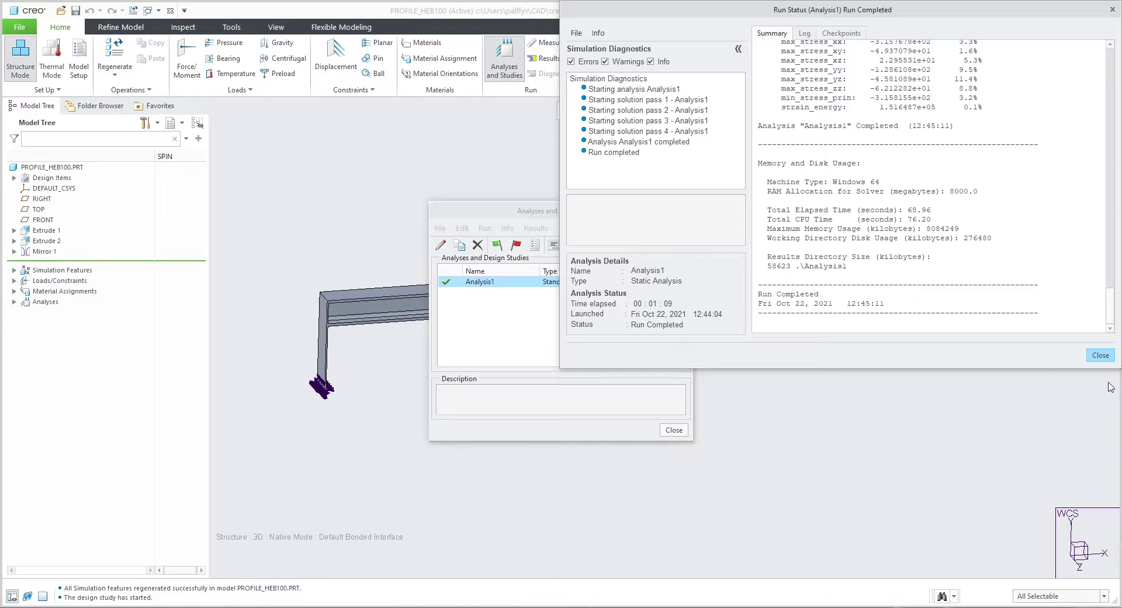
click(1100, 355)
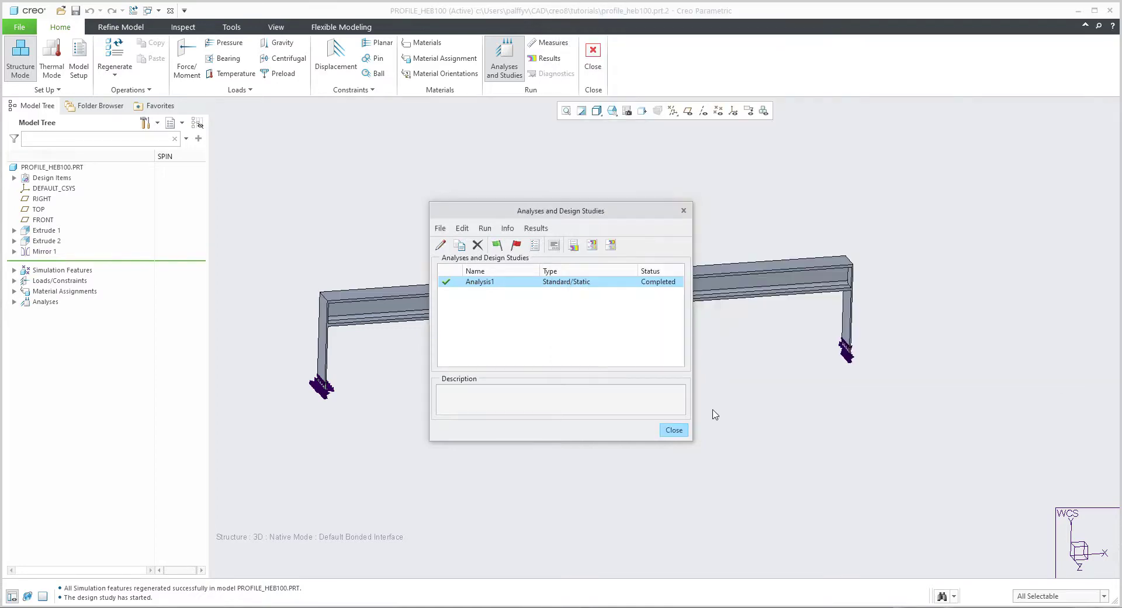
- Show a von Mises stress fringe plot of Analysis1, deformed at 5% scaling with the undeformed shape overlaid
click(574, 246)
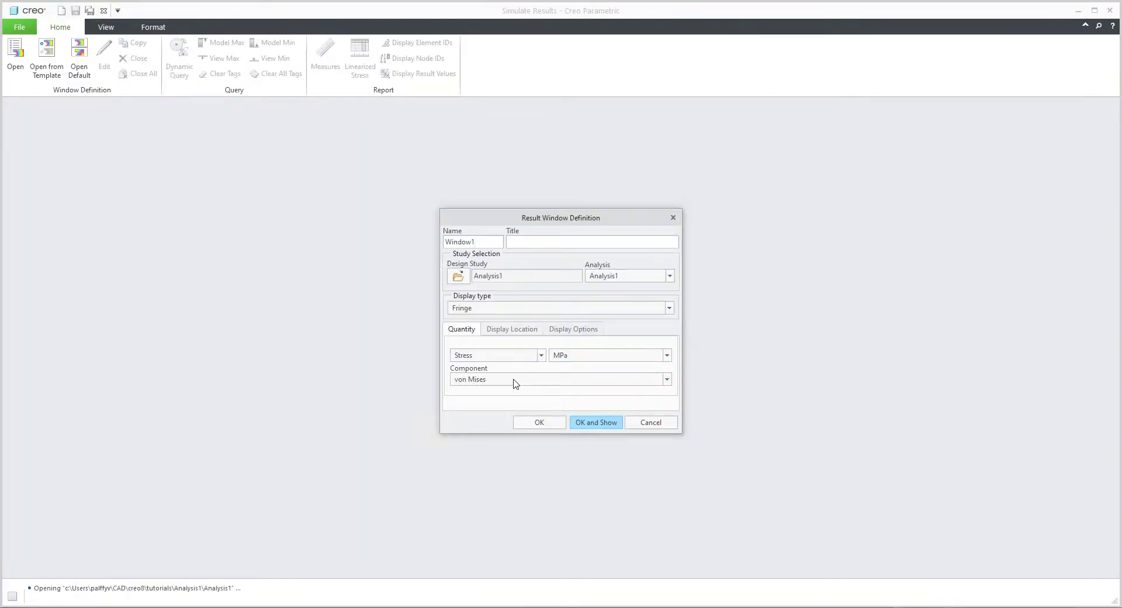
click(564, 332)
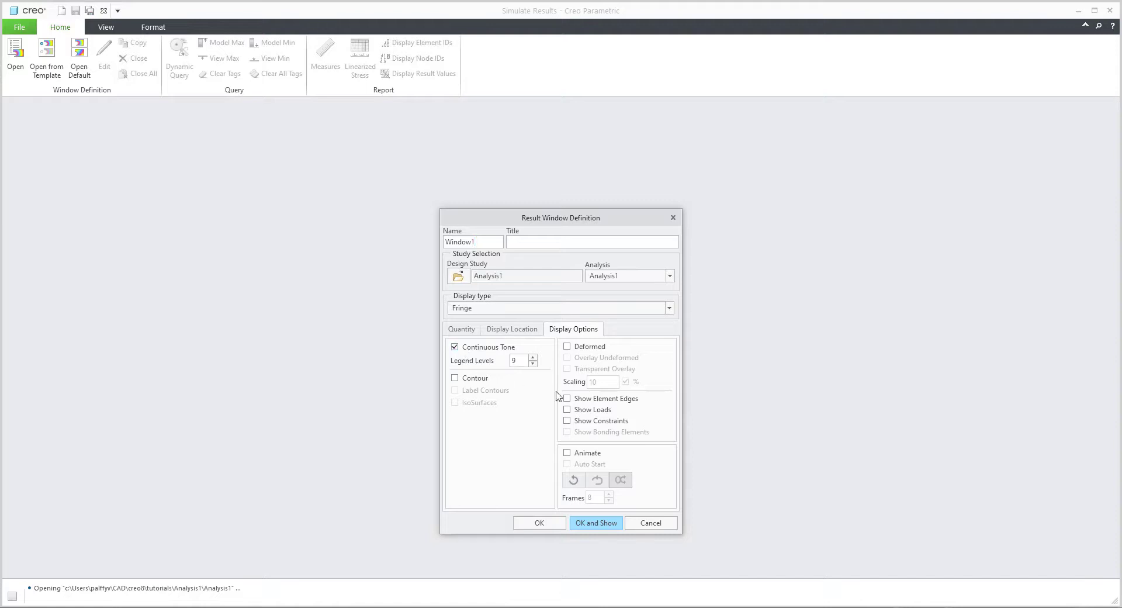
click(568, 346)
click(567, 358)
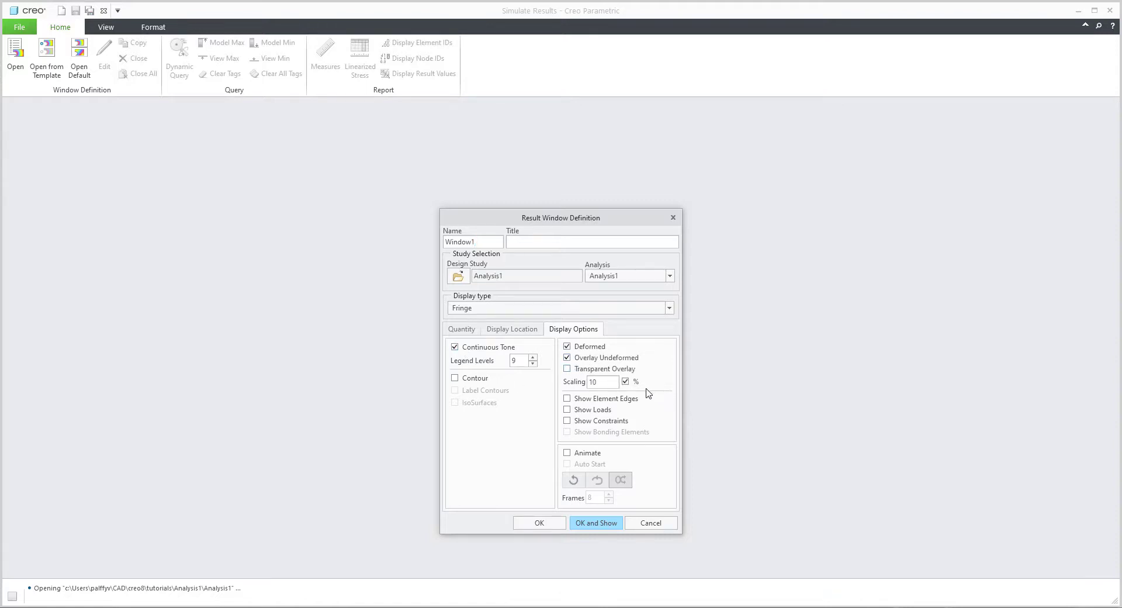
text(5)
click(596, 523)
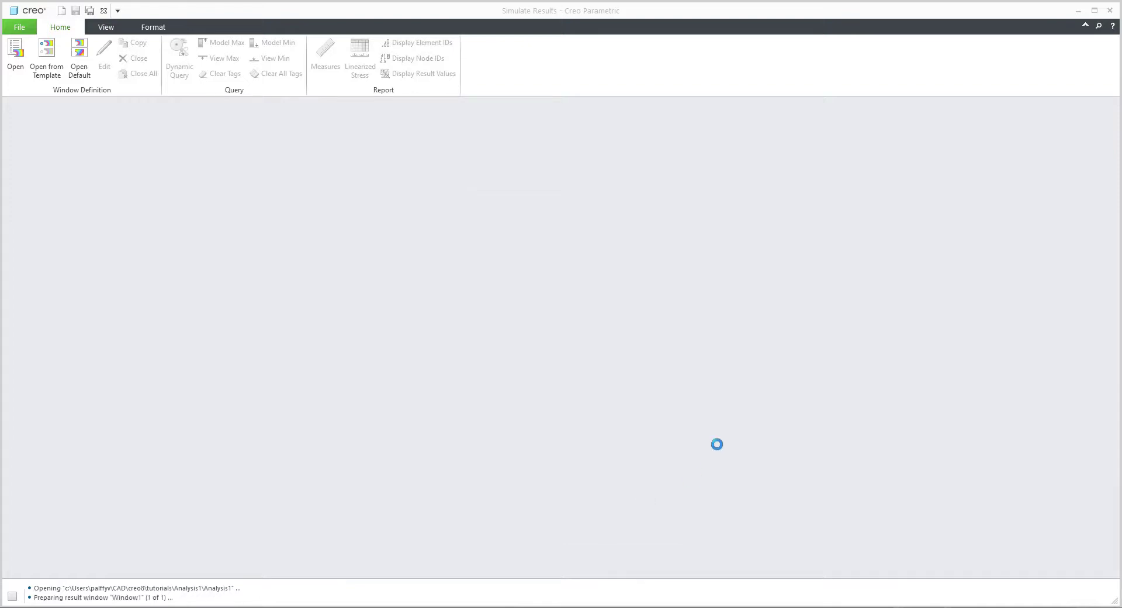
- Examine the deformed shape of the beam and both end plates against the undeformed outline in the von Mises stress plot
middle_drag(645, 323, 635, 264)
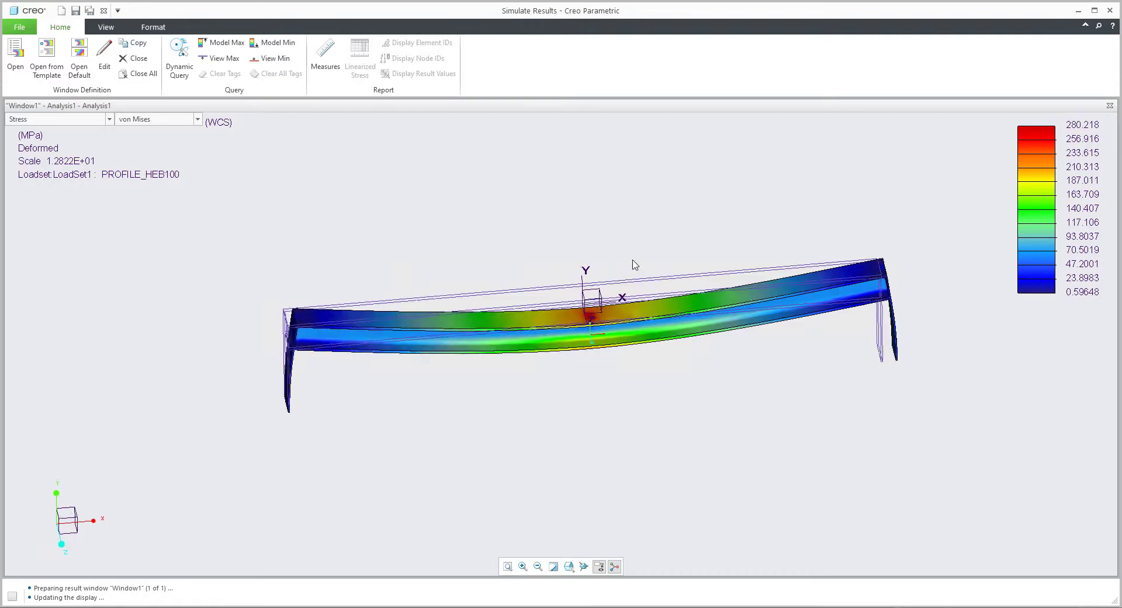
scroll(289, 420, down, 5)
middle_drag(288, 353, 304, 439)
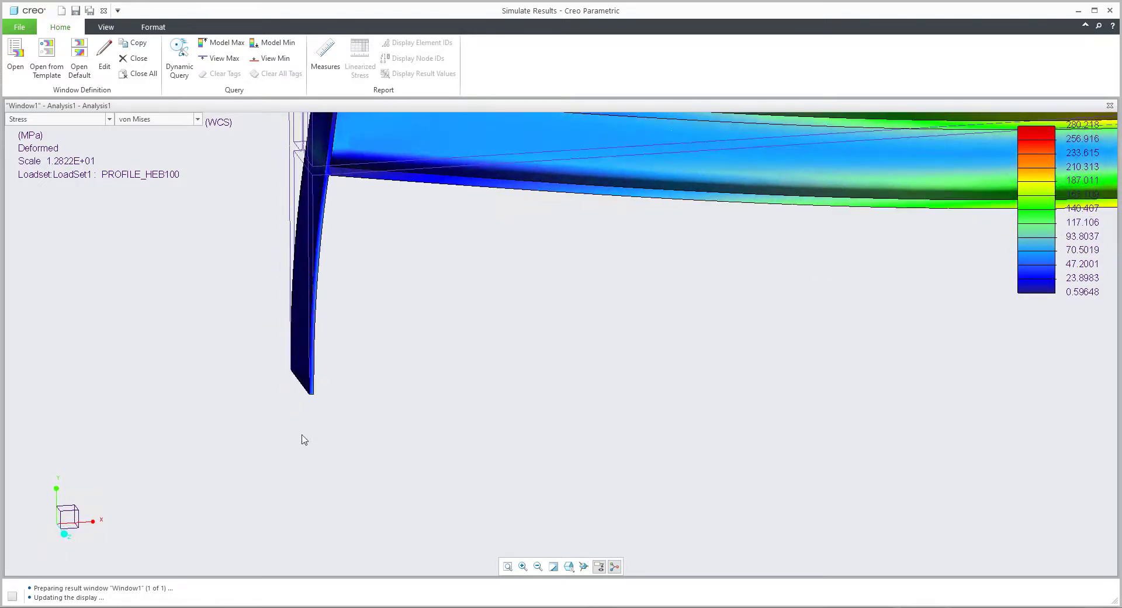
scroll(323, 451, up, 2)
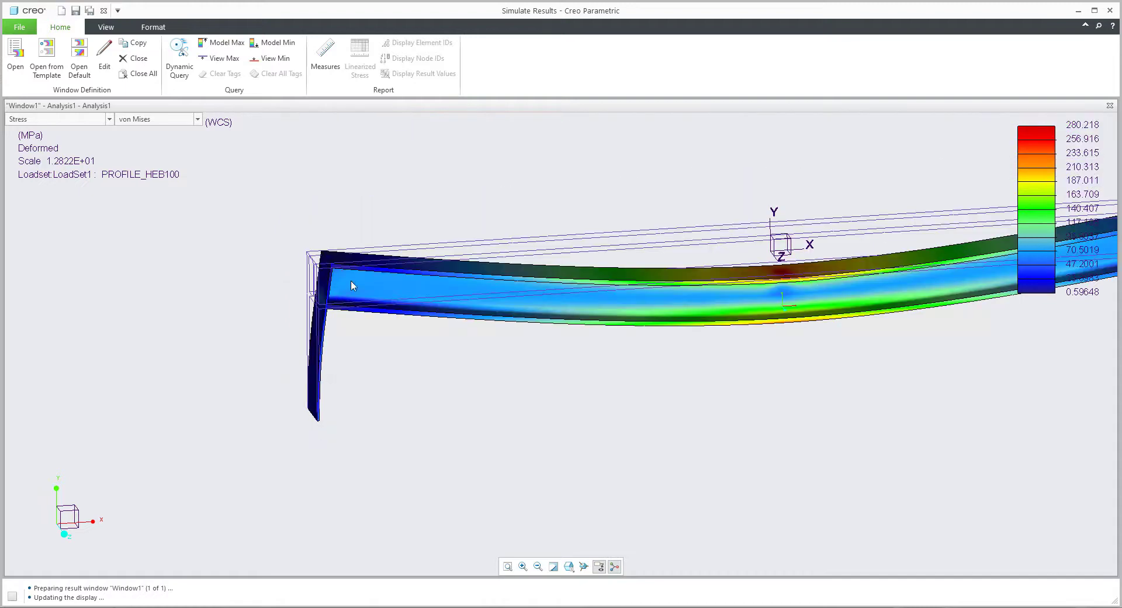
scroll(602, 371, up, 4)
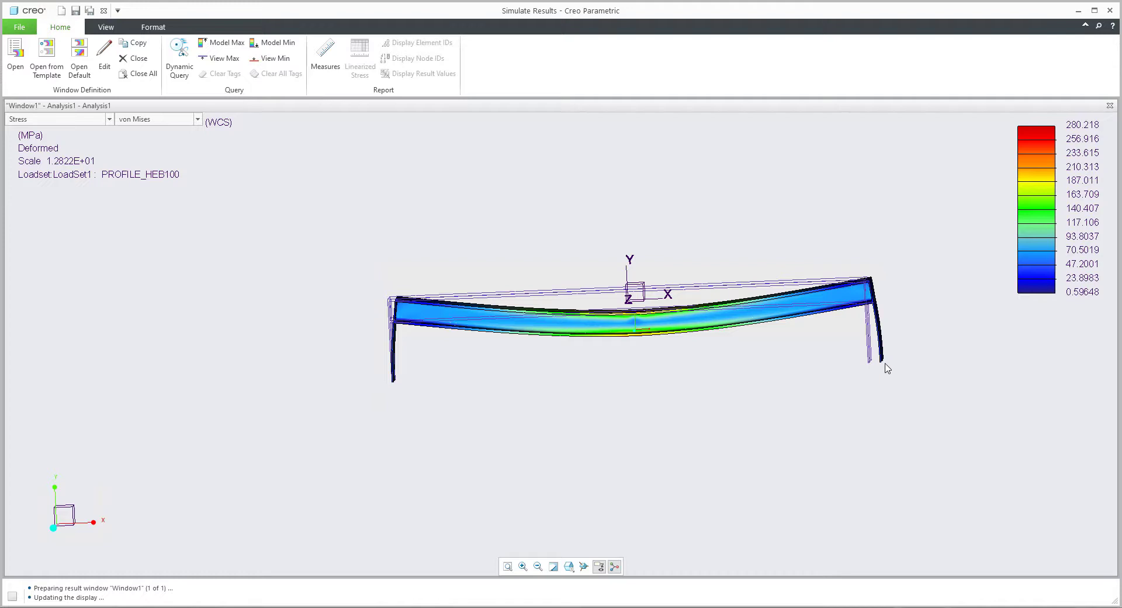
scroll(887, 368, down, 2)
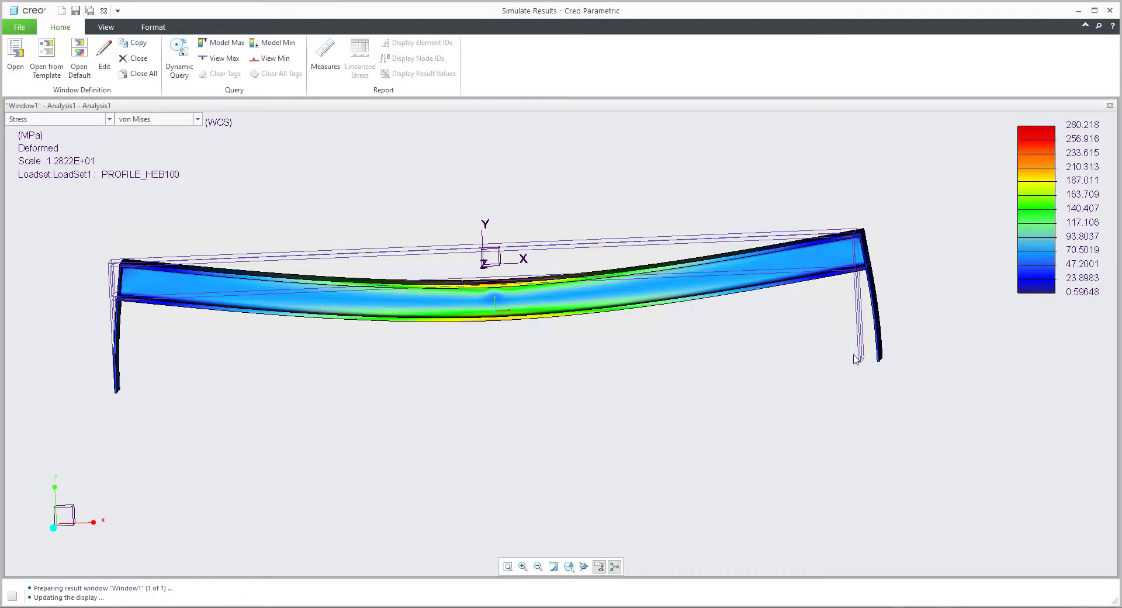
middle_drag(784, 348, 371, 178)
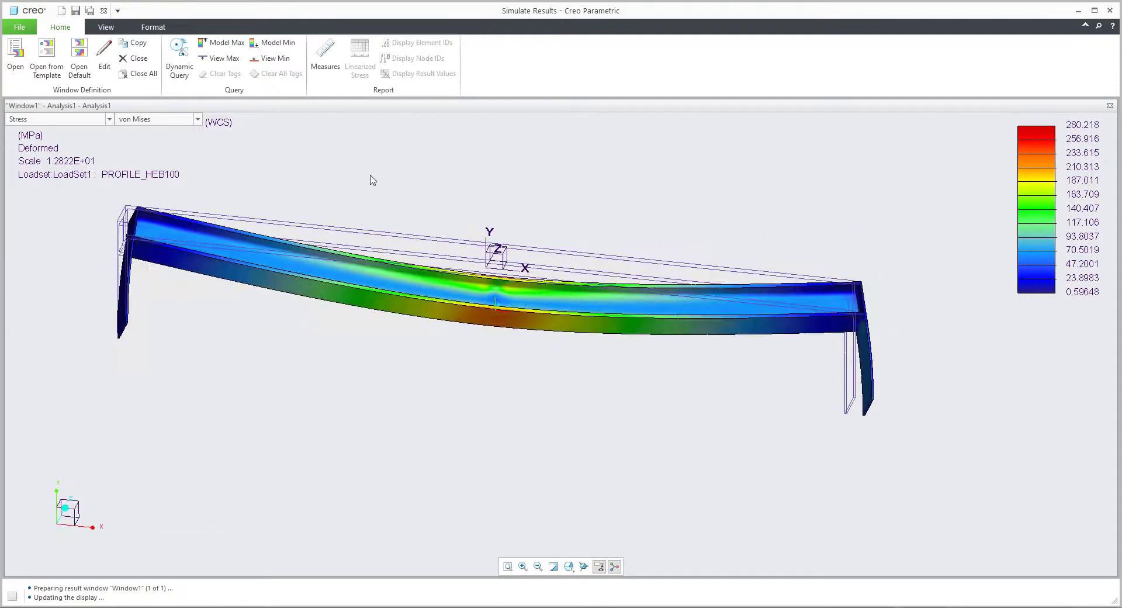
- Query the von Mises stress on the lower flange at mid-span and compare it with the extreme-fiber stress in HEB100.png
click(178, 59)
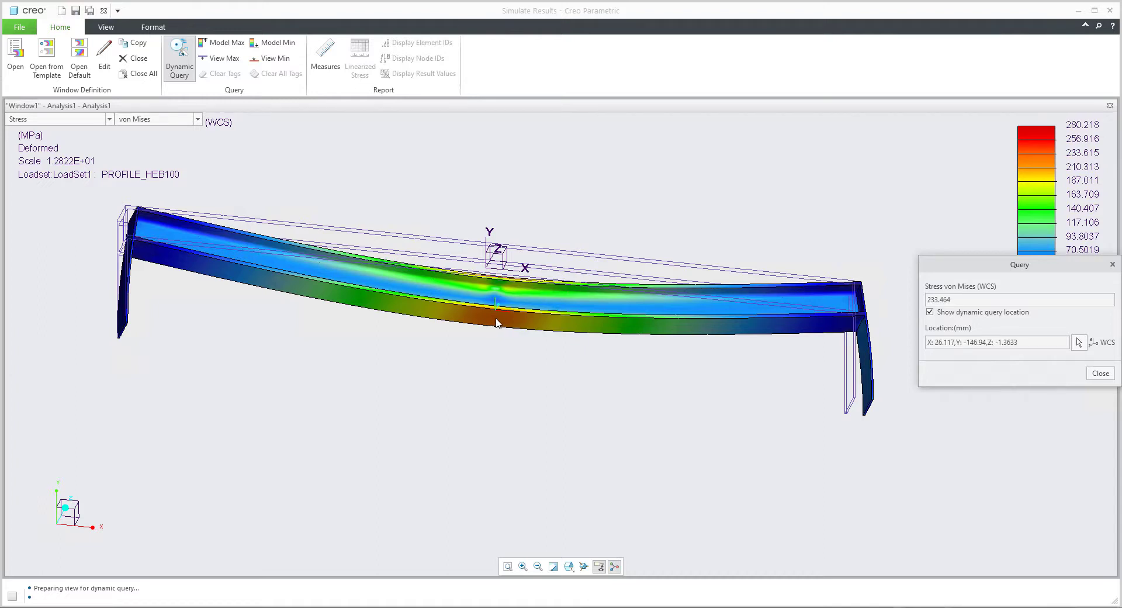
key(alt+Tab)
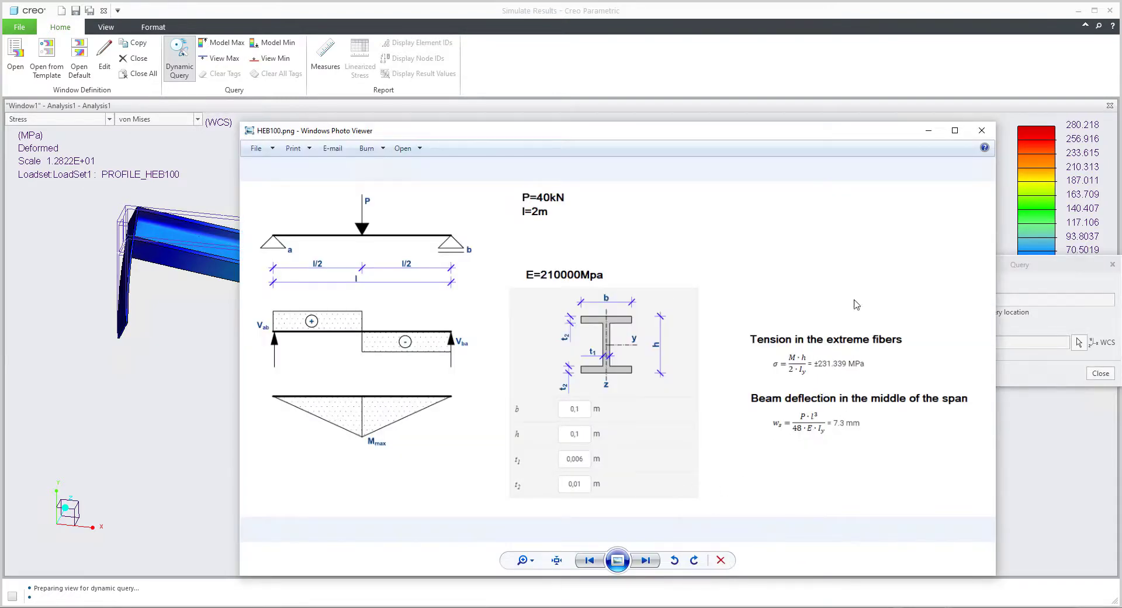
click(929, 130)
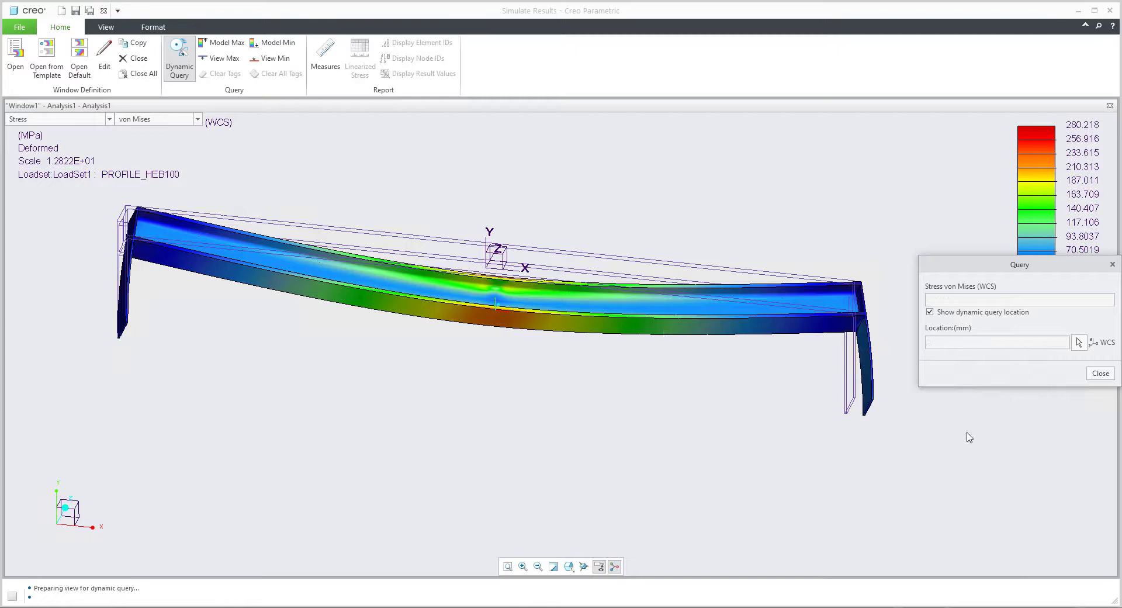
- Switch the fringe plot to displacement magnitude and tag the maximum visible value on the beam
click(56, 121)
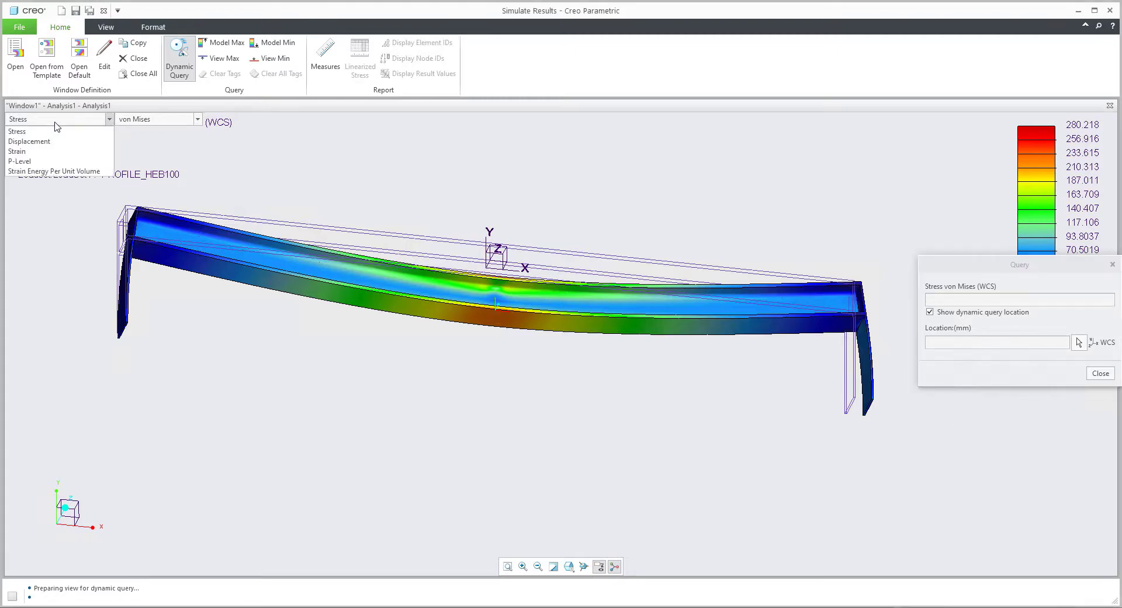
click(32, 142)
click(138, 120)
click(138, 143)
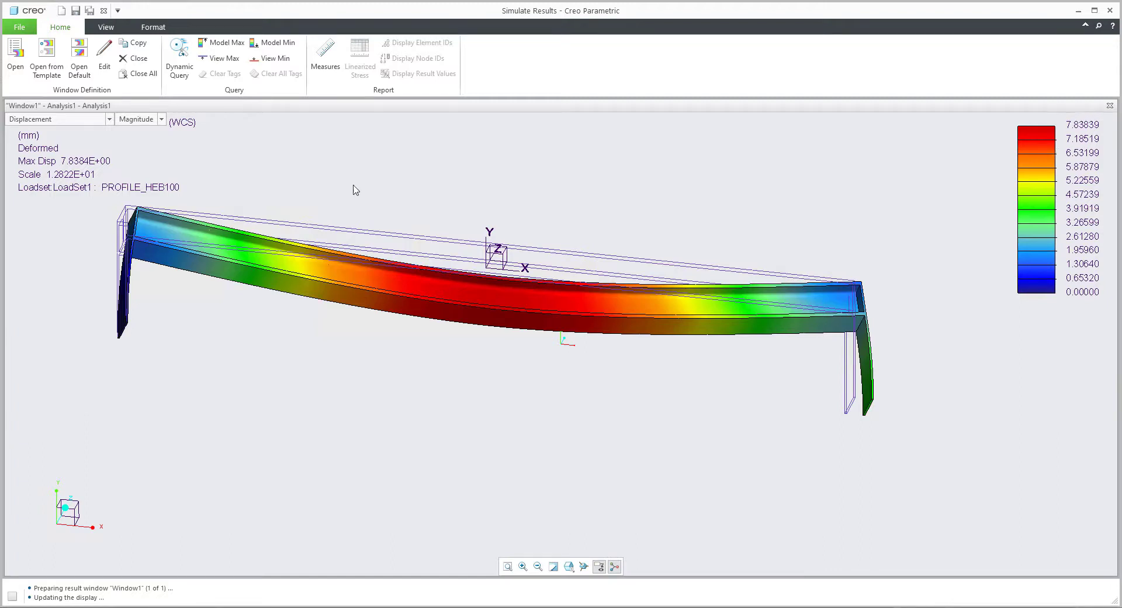
click(213, 59)
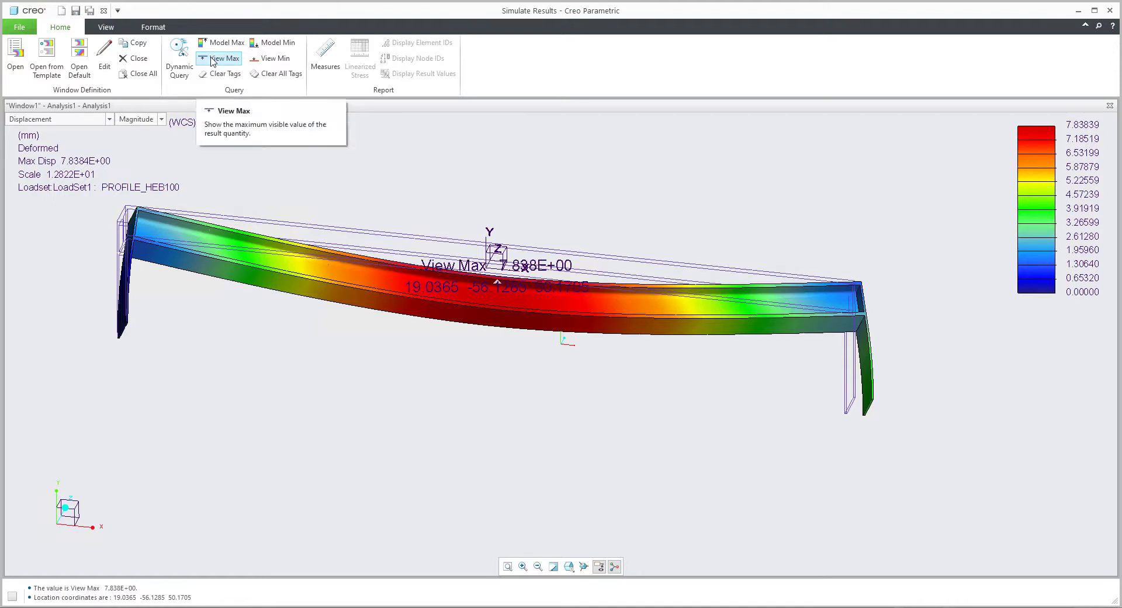
- Compare the tagged maximum displacement with the mid-span deflection calculated in HEB100.png, and end the dynamic query
click(179, 57)
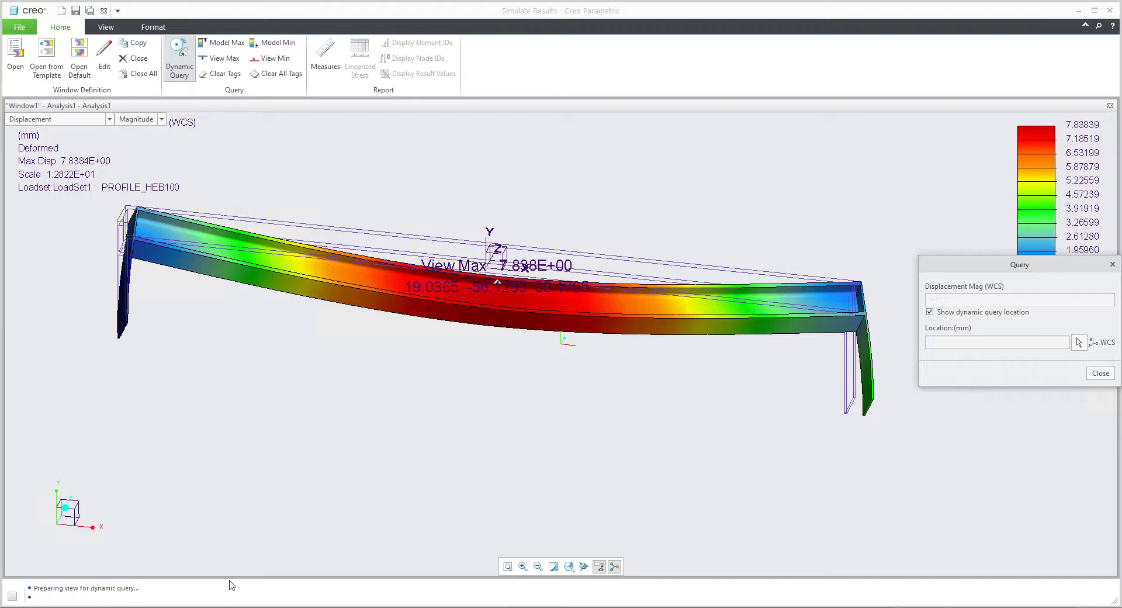
key(alt+Tab)
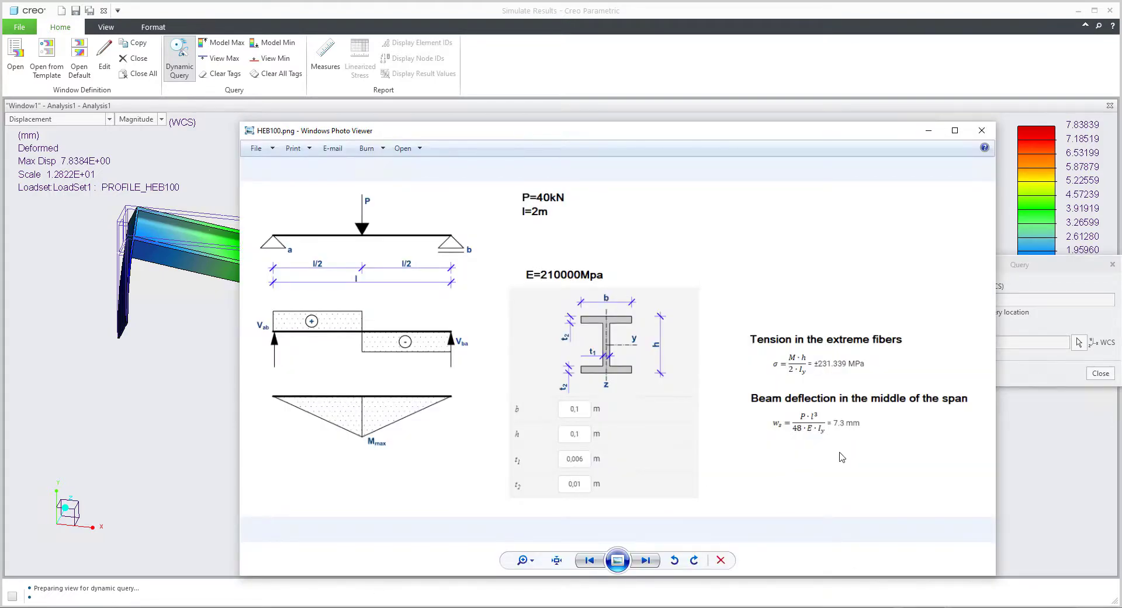
click(929, 131)
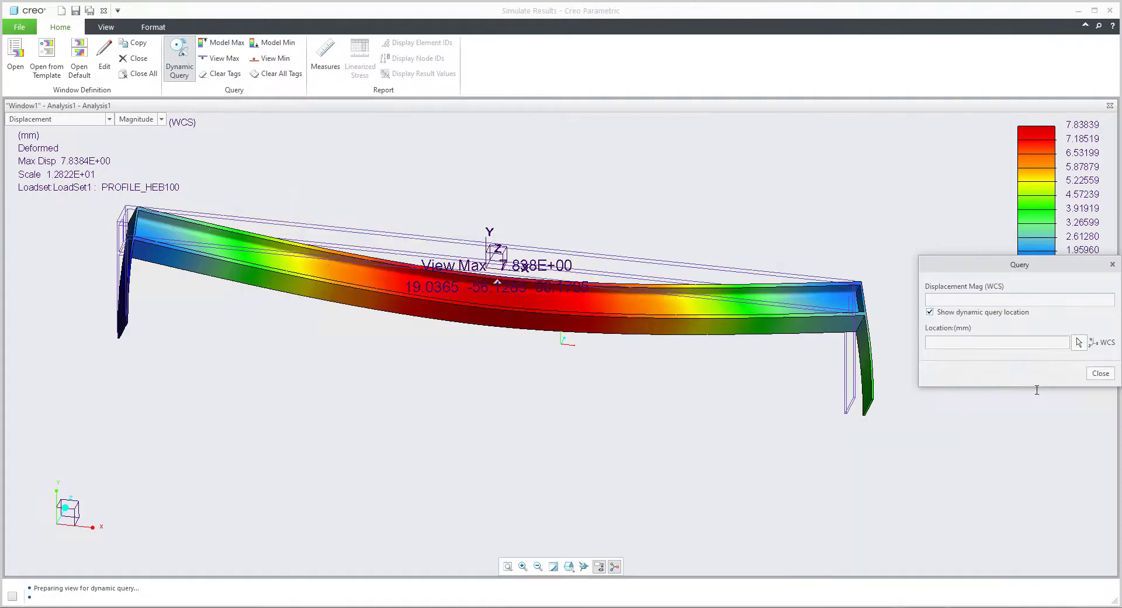
click(1097, 375)
scroll(611, 391, down, 3)
middle_drag(571, 368, 583, 428)
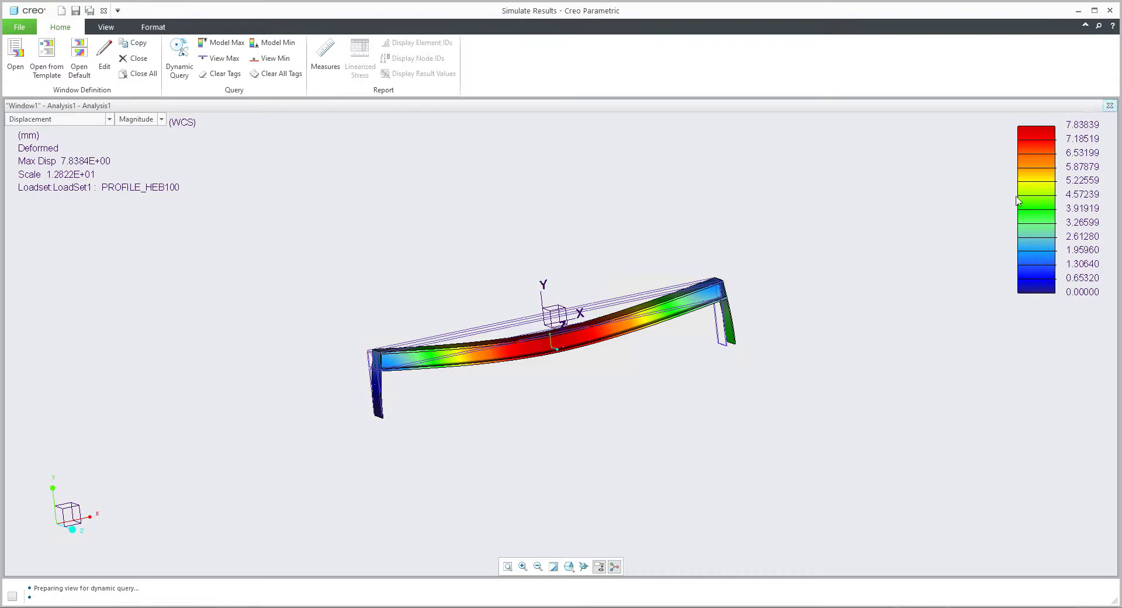
middle_drag(814, 322, 738, 375)
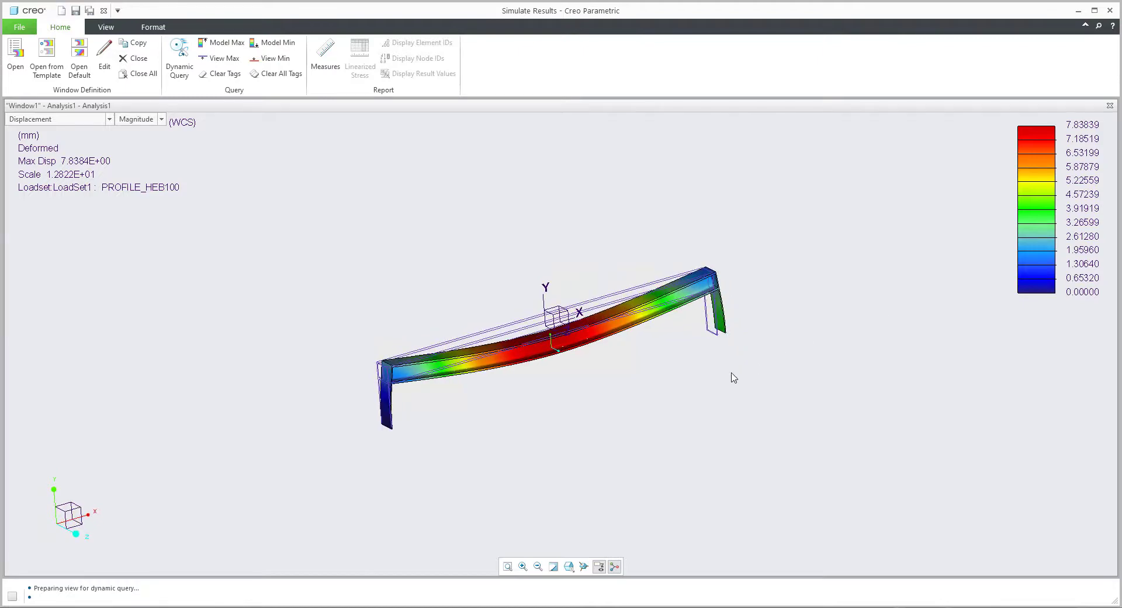
scroll(559, 340, up, 5)
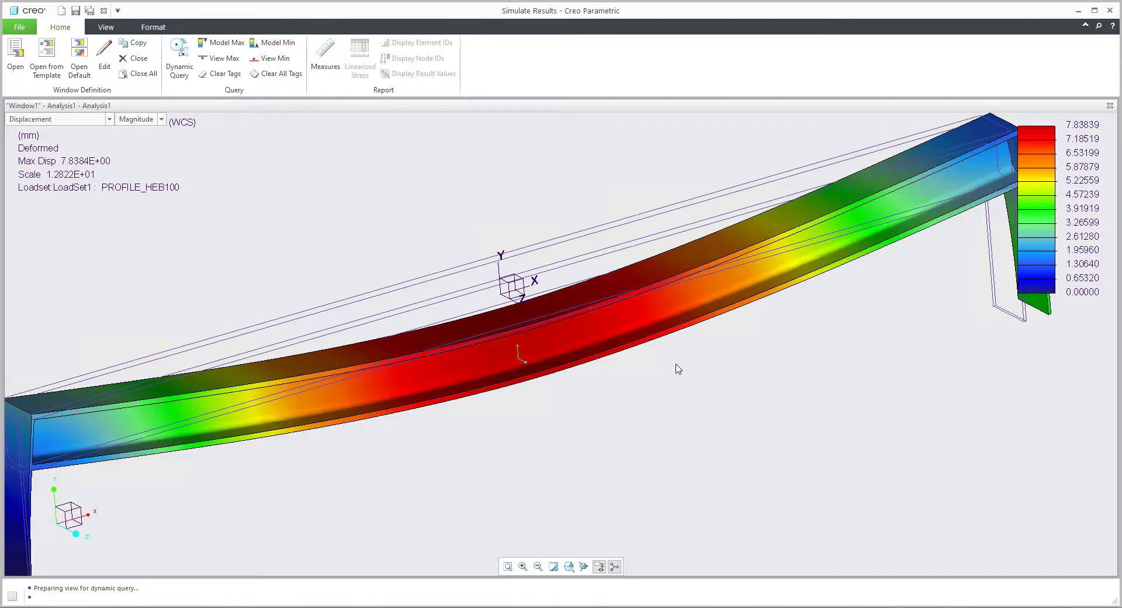
scroll(678, 370, down, 5)
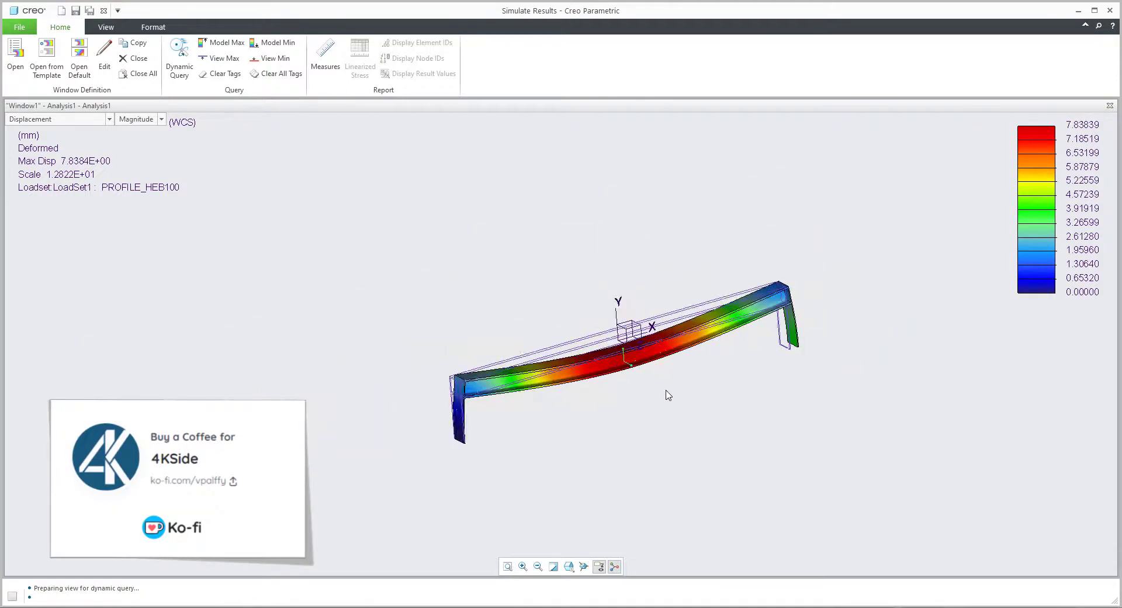
scroll(668, 395, up, 1)
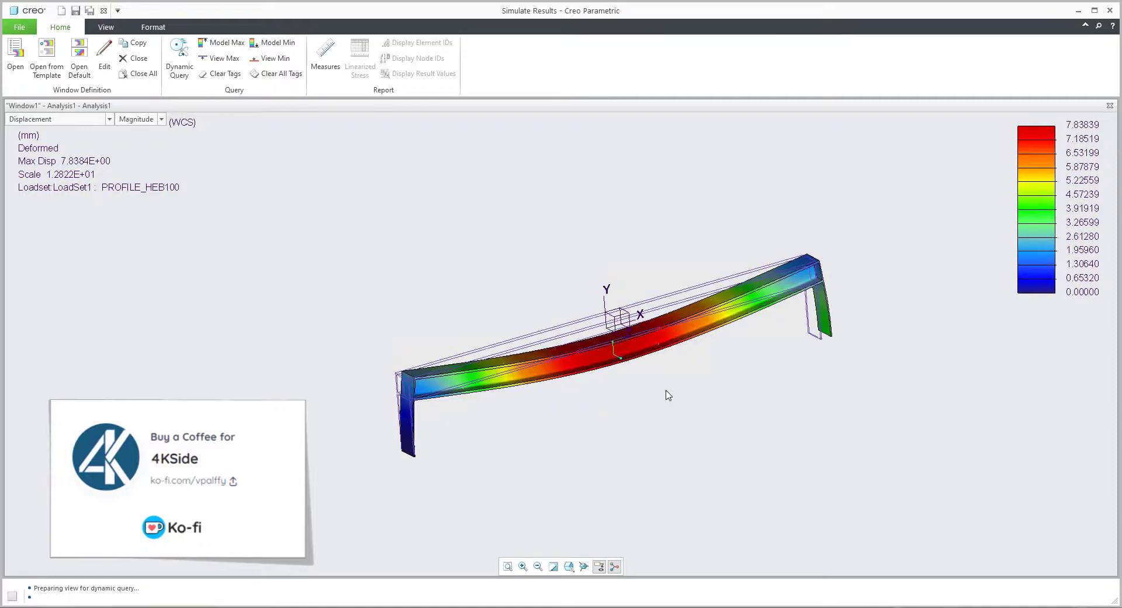